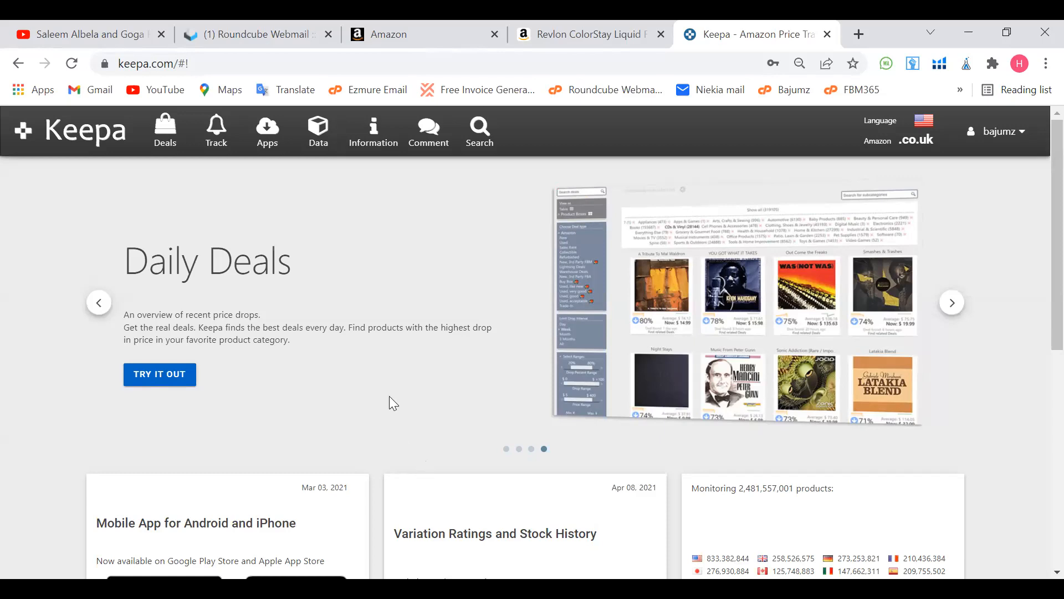
# Step: Submit the currency settings with £ GBP as the currency for displayed prices
pyautogui.click(918, 141)
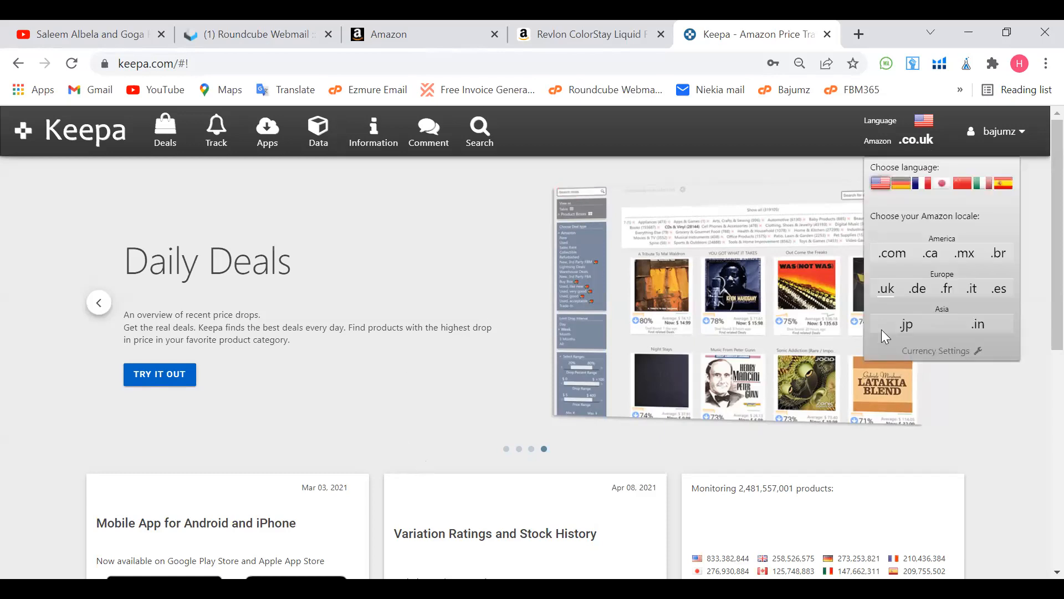
pyautogui.click(918, 351)
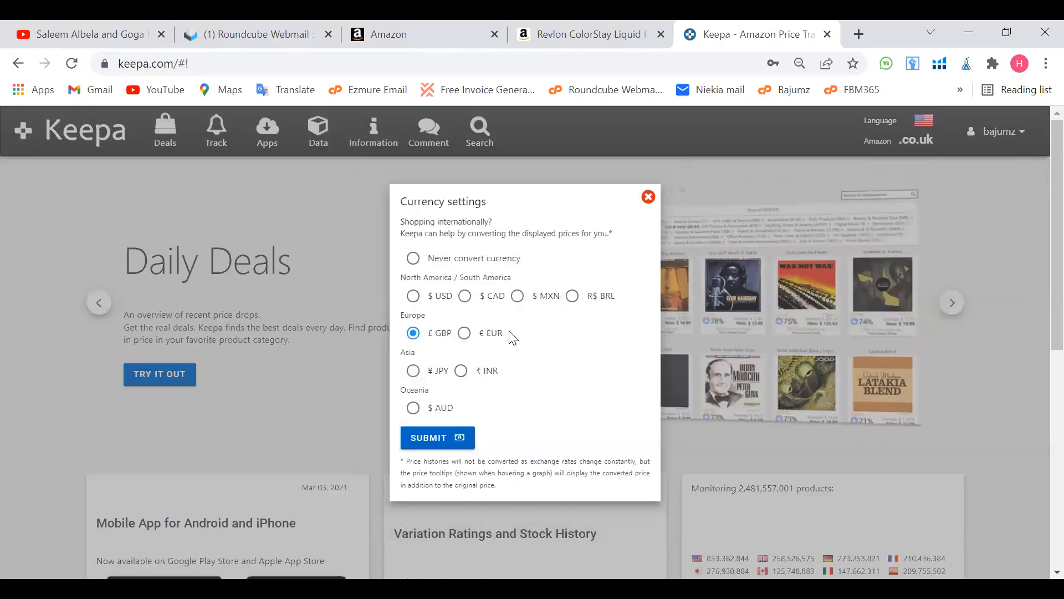
pyautogui.click(454, 435)
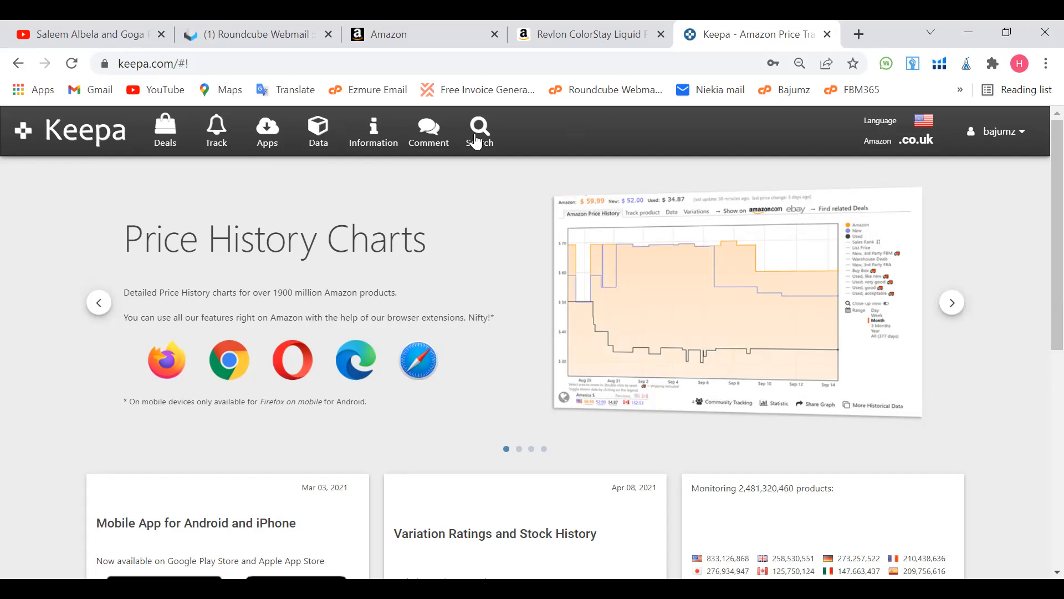
# Step: Open the Product Finder and go to its Sales Rank & Price Types filters
pyautogui.click(316, 135)
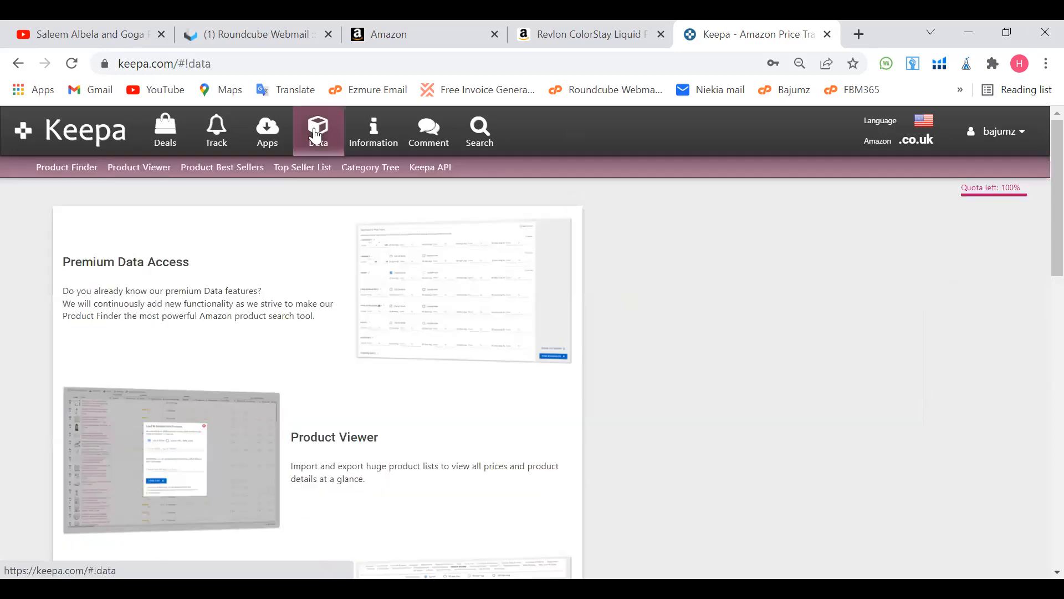
pyautogui.click(89, 173)
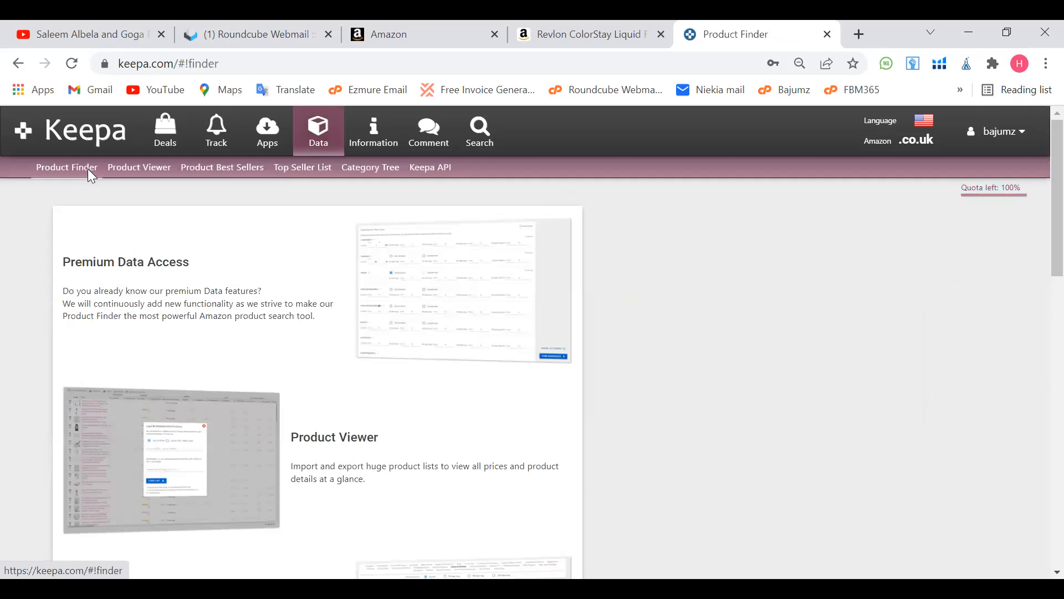
pyautogui.scroll(-5, 275, 336)
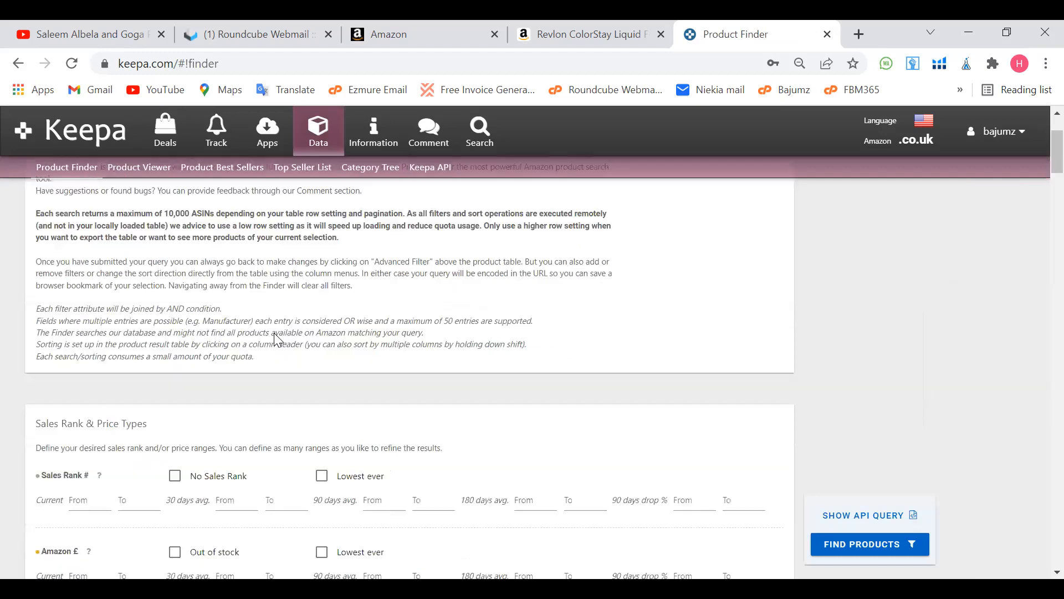
pyautogui.scroll(-3, 277, 340)
pyautogui.scroll(2, 266, 332)
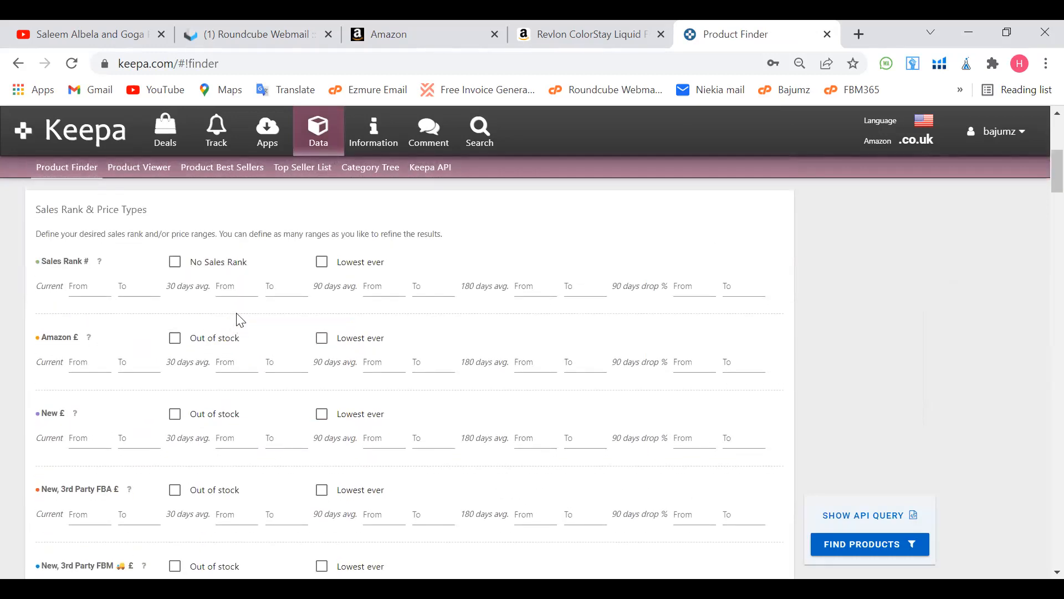
# Step: Set the 30-day average sales rank filter to a range from 1 to 10000
pyautogui.click(235, 289)
pyautogui.click(236, 289)
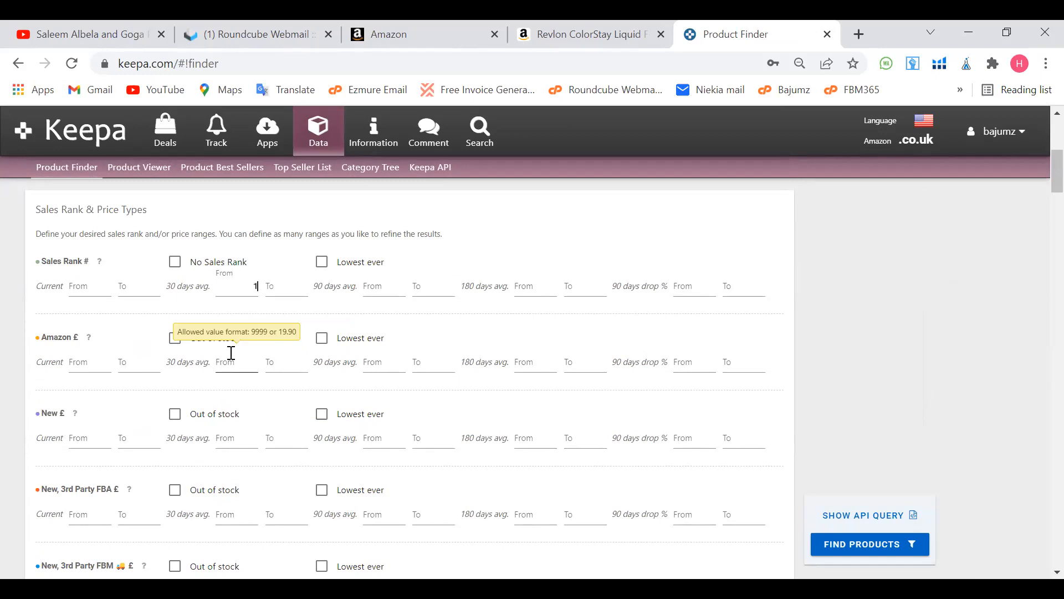
pyautogui.click(279, 281)
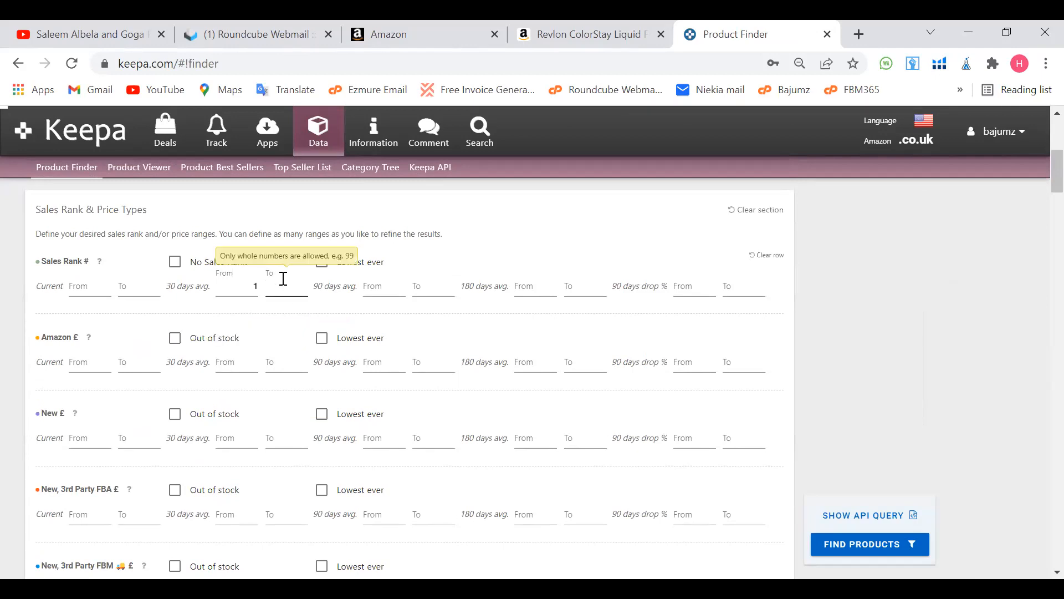
pyautogui.write('10000')
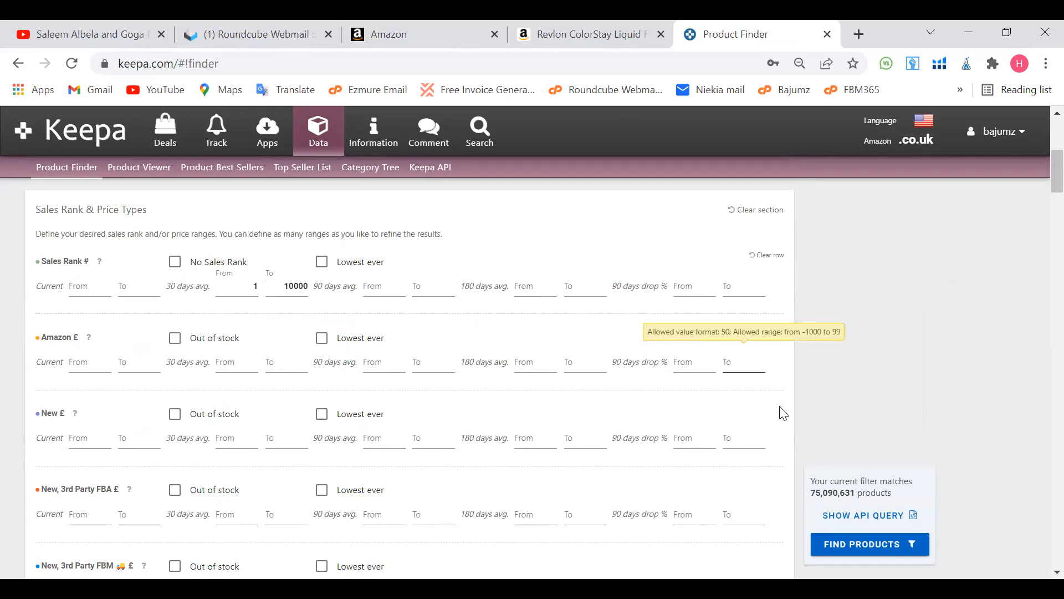
# Step: Restrict the Amazon price filter to products that are out of stock
pyautogui.scroll(-2, 819, 392)
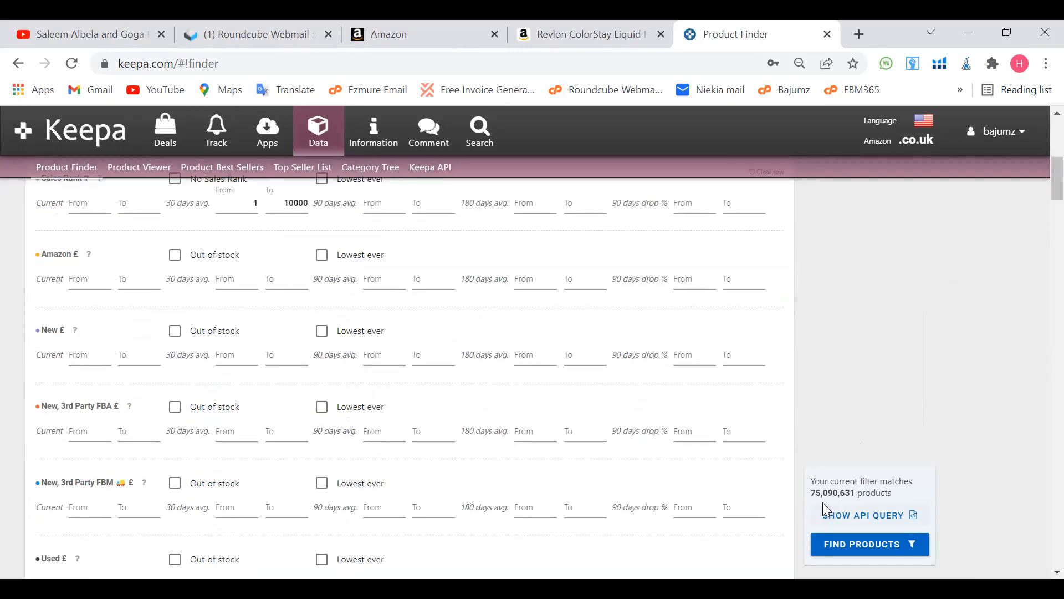
pyautogui.scroll(2, 827, 432)
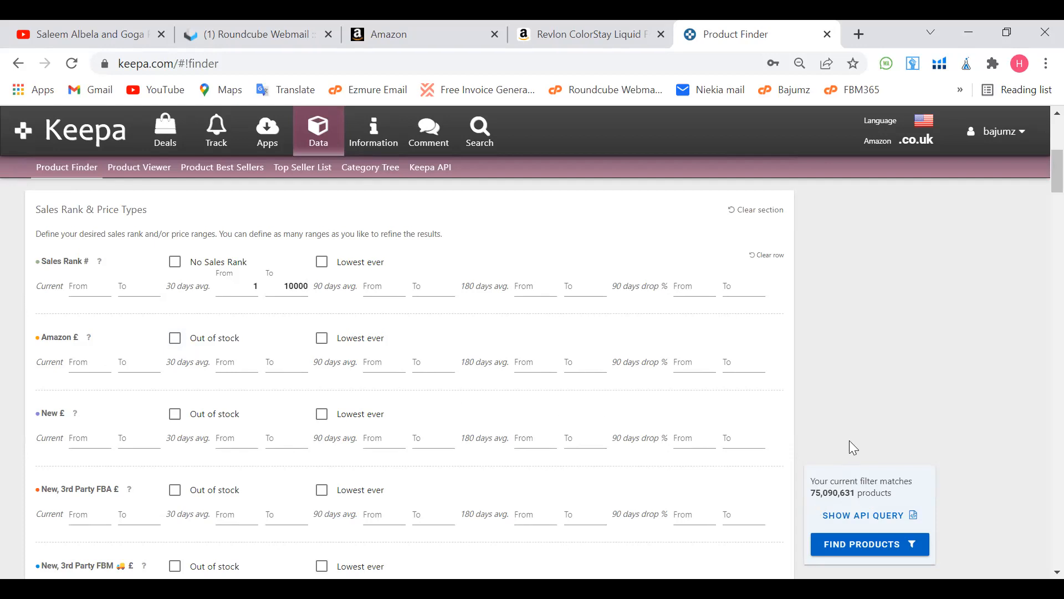
pyautogui.click(175, 341)
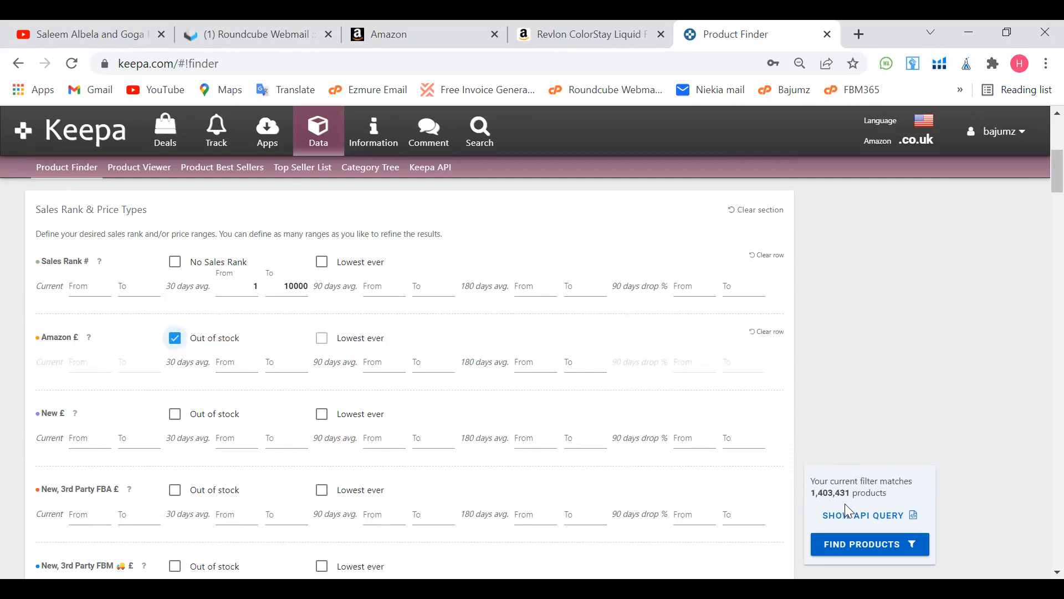
# Step: Set the 30-day average list price filter to a range from £10 to £70
pyautogui.scroll(-3, 503, 399)
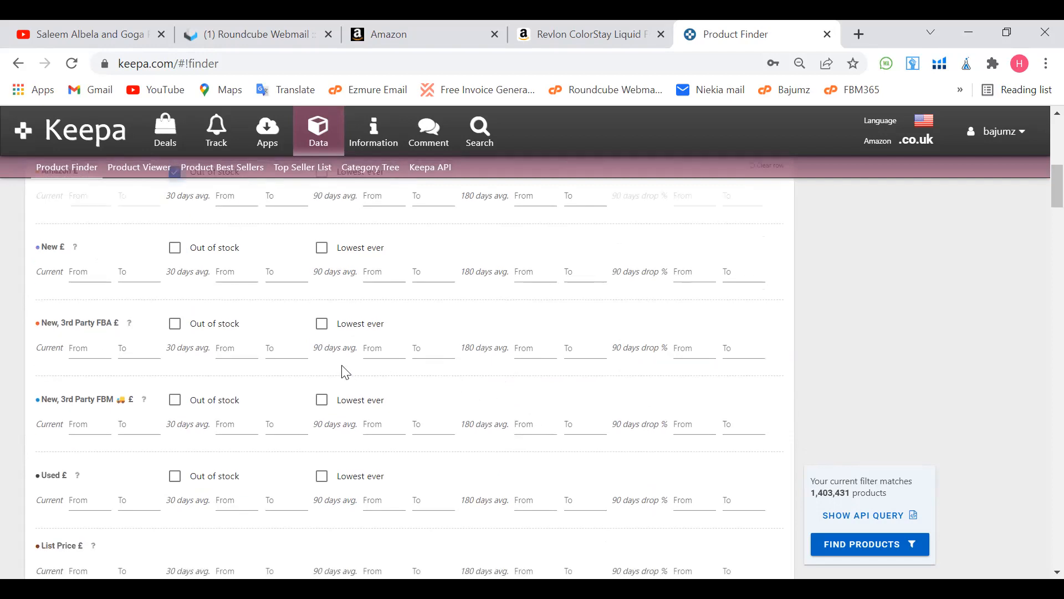
pyautogui.scroll(-5, 344, 372)
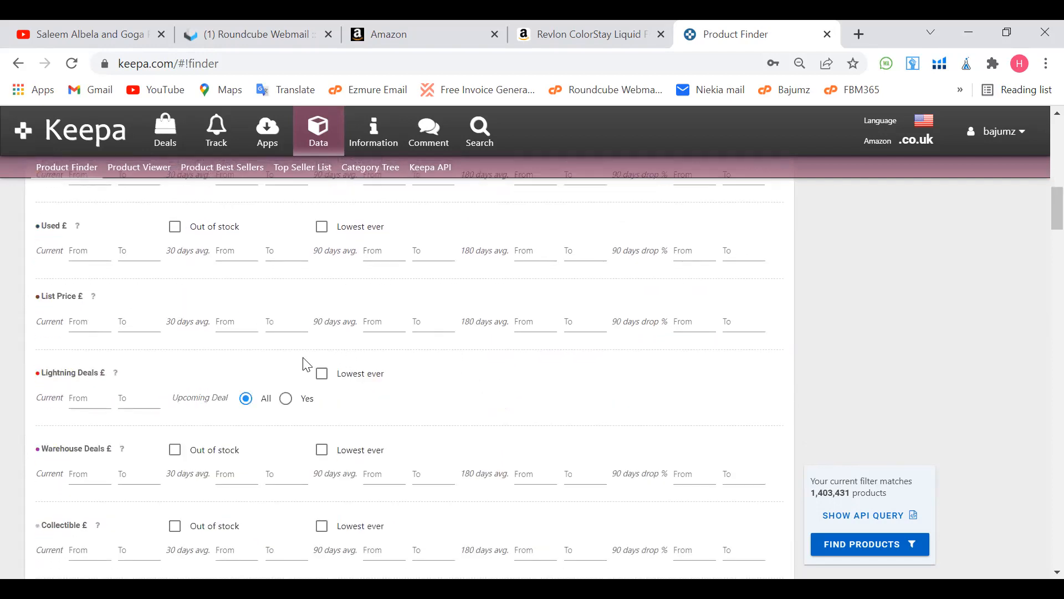
pyautogui.click(237, 318)
pyautogui.write('10')
pyautogui.click(283, 321)
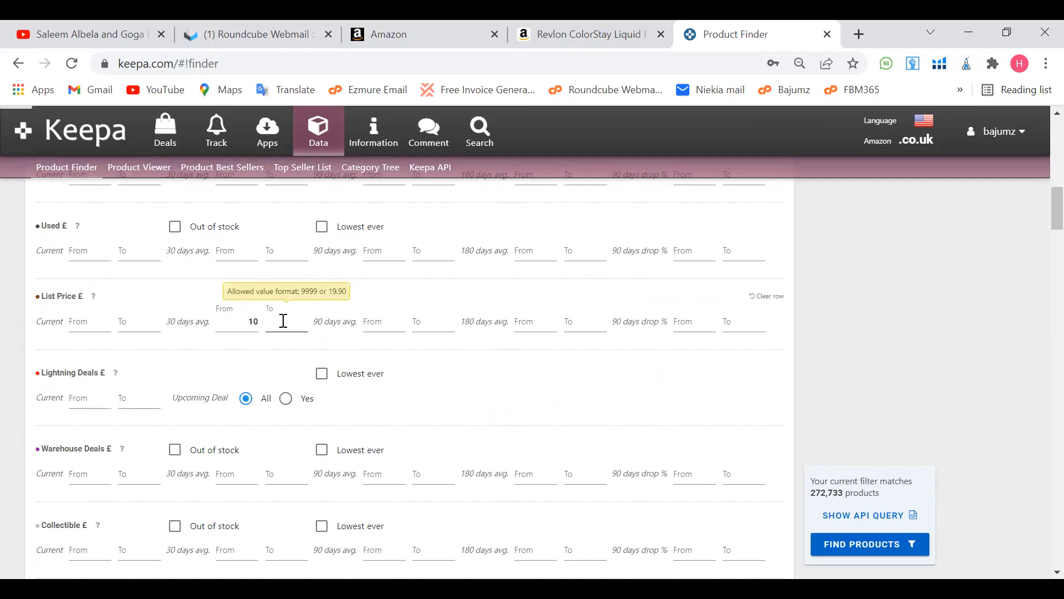
pyautogui.write('70')
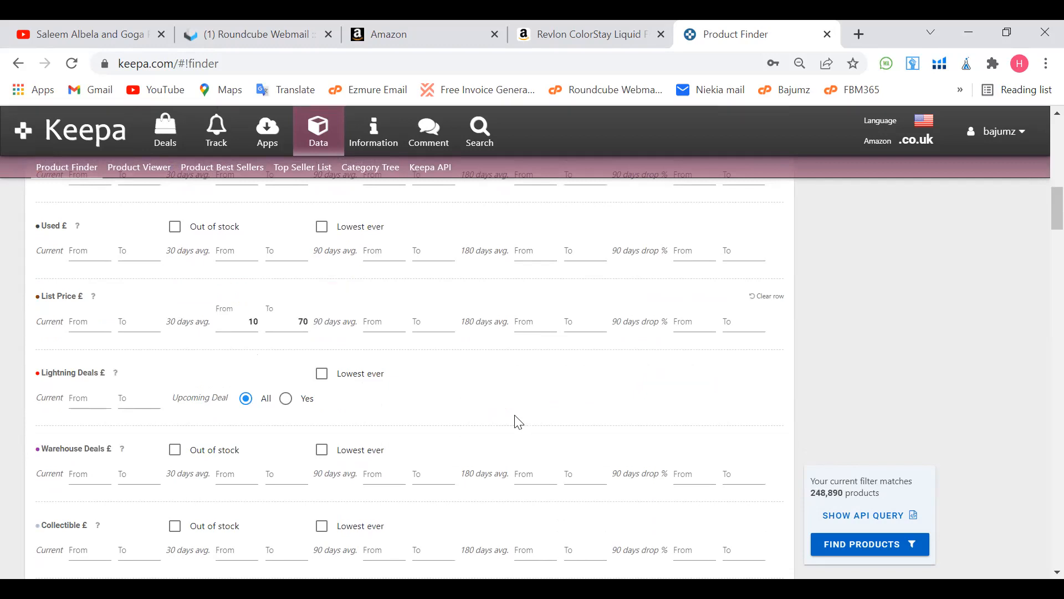
# Step: Set the 30-day average Buy Box price filter to a range from £10 to £70
pyautogui.scroll(-1, 497, 387)
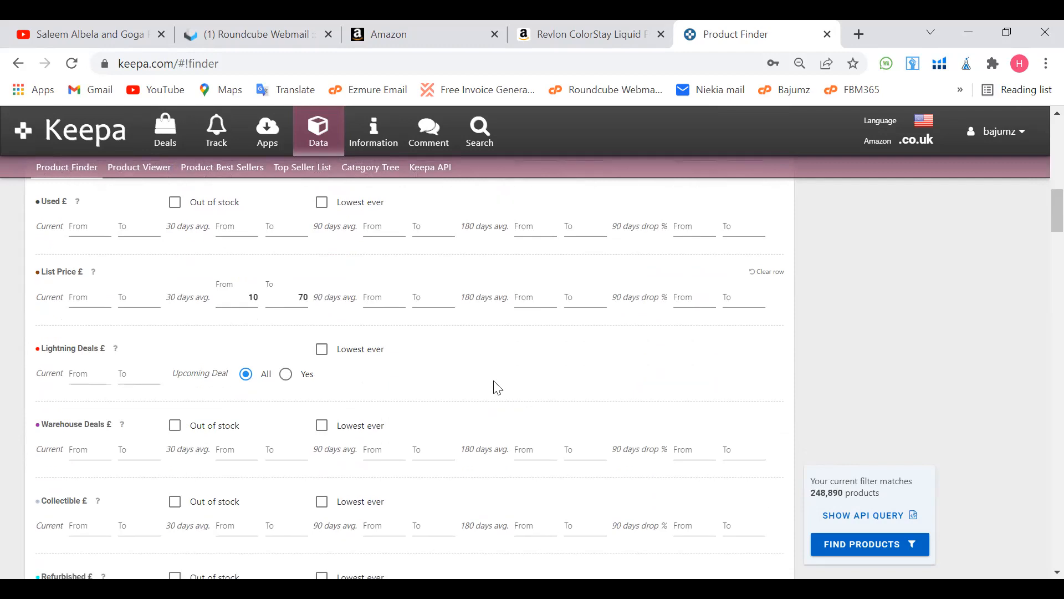
pyautogui.scroll(-1, 495, 380)
pyautogui.scroll(-2, 495, 380)
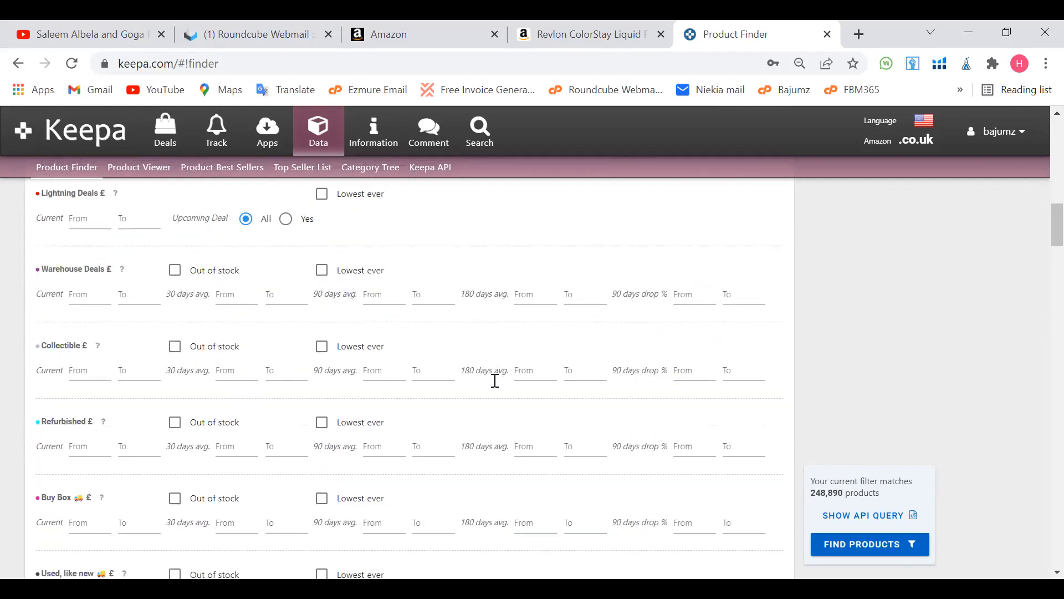
pyautogui.click(232, 370)
pyautogui.write('10')
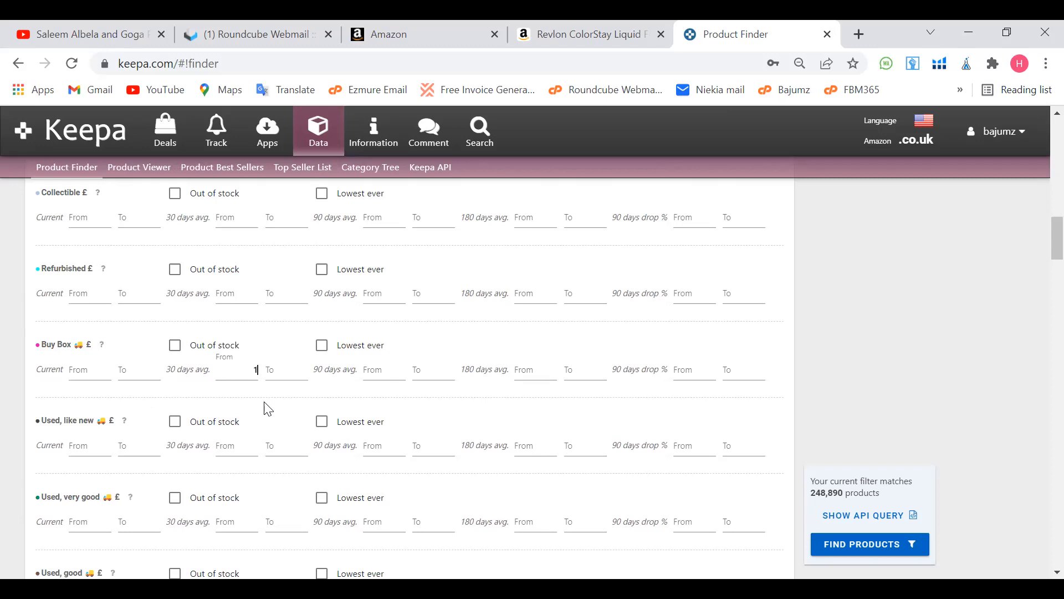
pyautogui.click(291, 377)
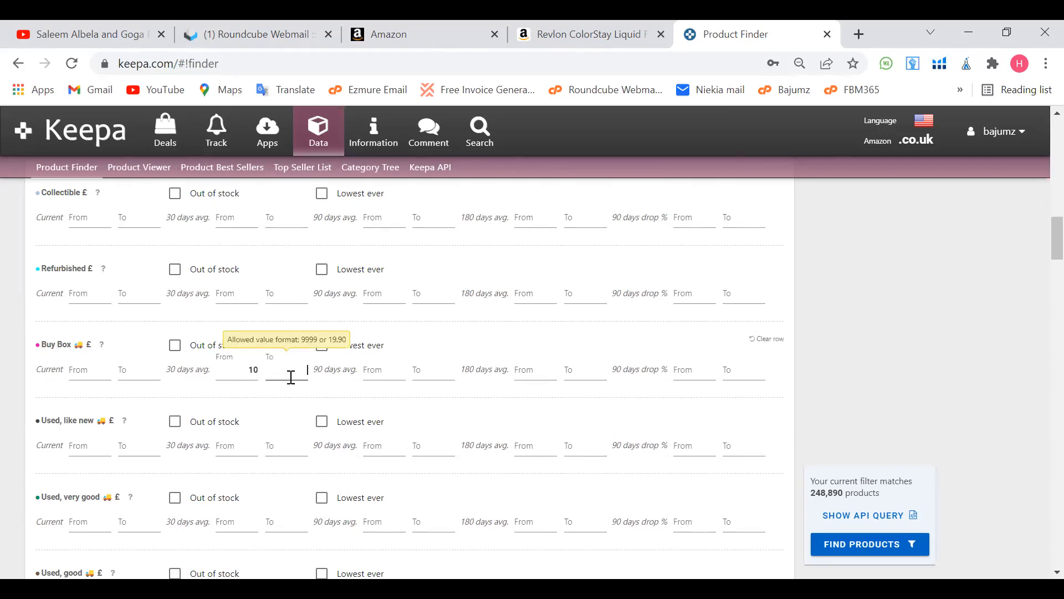
pyautogui.write('70')
# Step: Limit the product search to the Jewellery root category
pyautogui.scroll(-1, 289, 387)
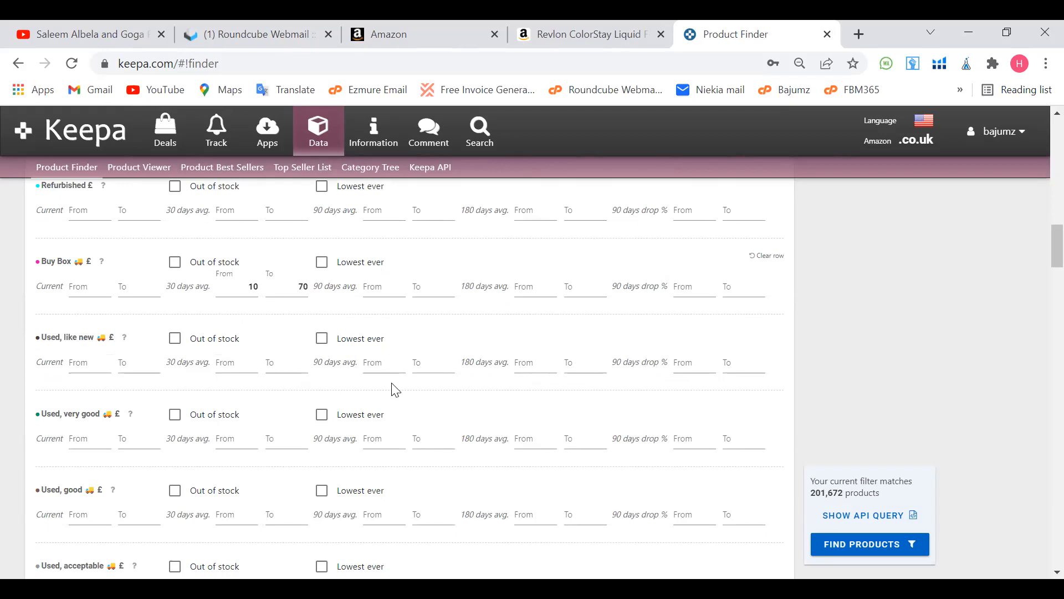
pyautogui.scroll(-2, 395, 390)
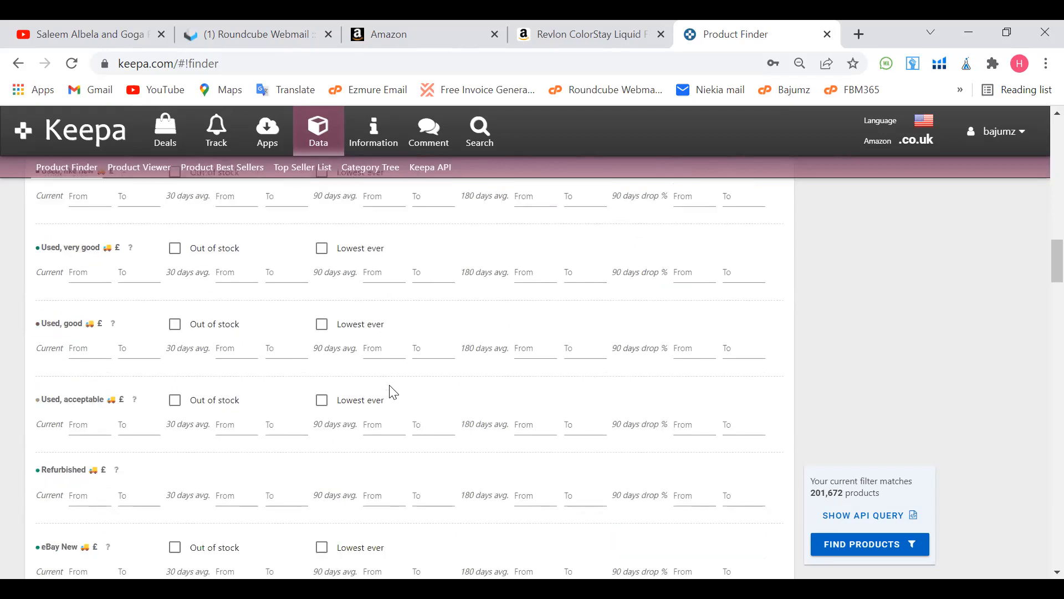
pyautogui.scroll(-1, 393, 392)
pyautogui.scroll(-2, 391, 390)
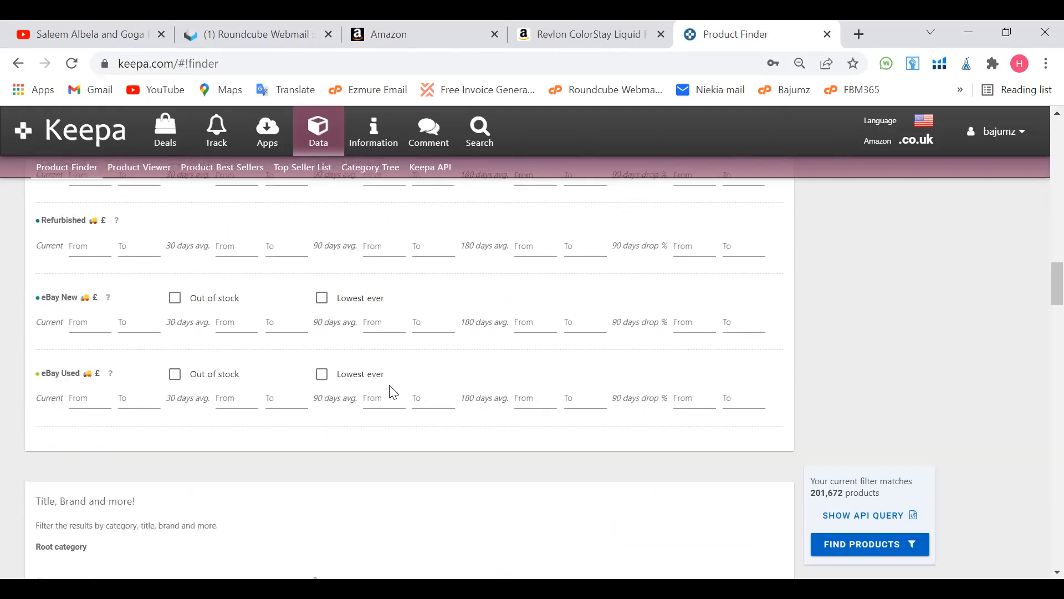
pyautogui.scroll(-2, 390, 388)
pyautogui.scroll(-1, 391, 386)
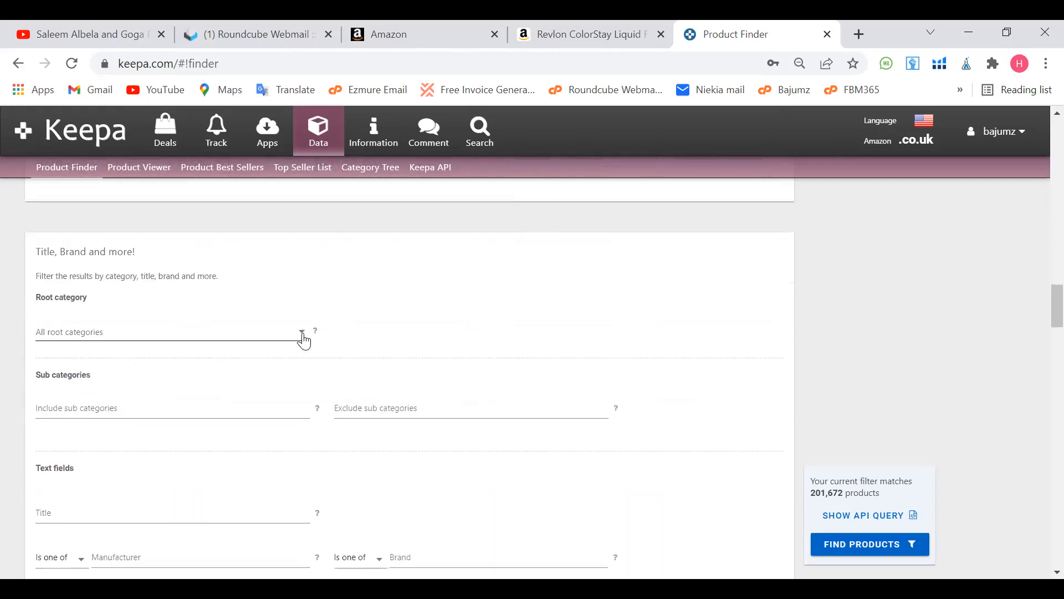
pyautogui.click(303, 336)
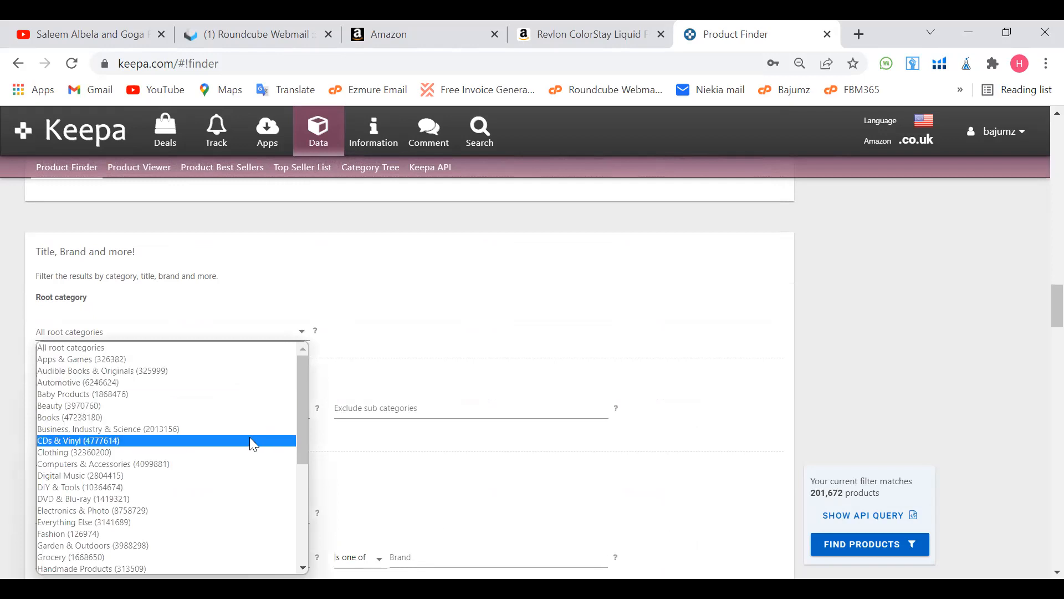
pyautogui.scroll(-3, 233, 427)
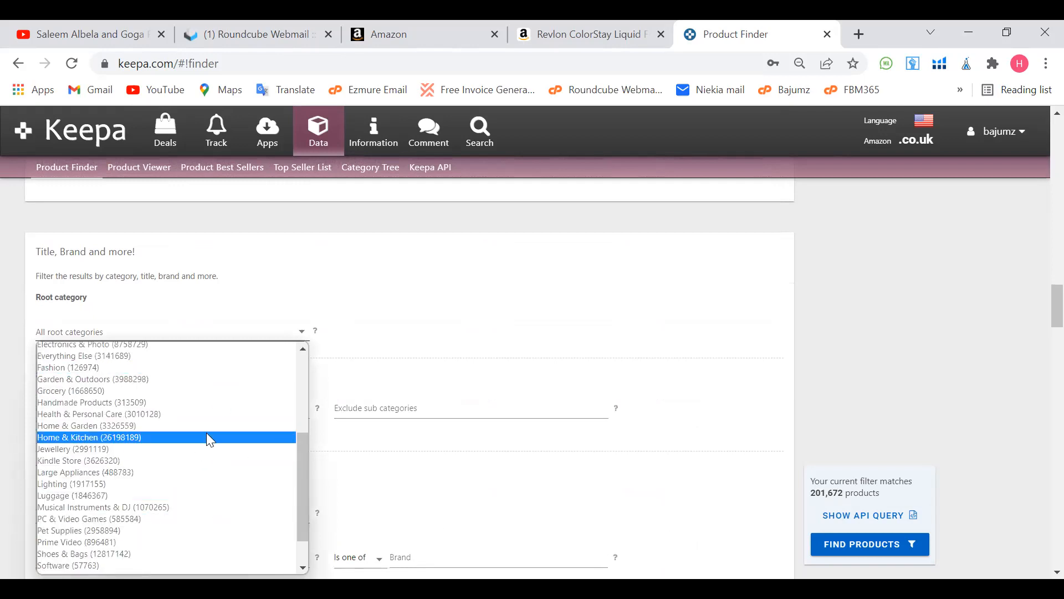
pyautogui.scroll(-1, 180, 505)
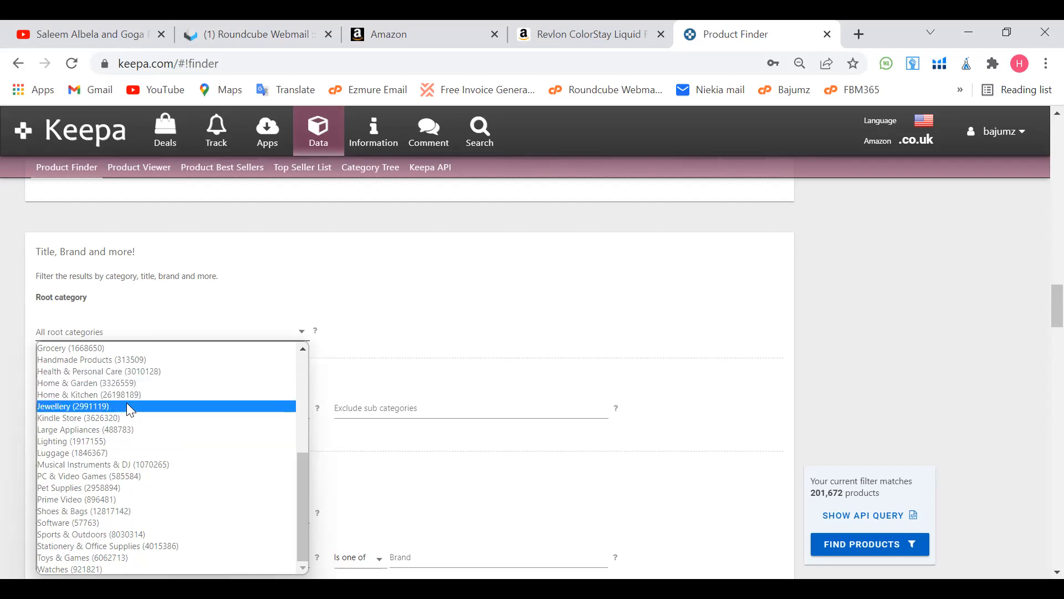
pyautogui.press('Return')
# Step: Set the minimum current New Offer Count to 3
pyautogui.scroll(-3, 505, 390)
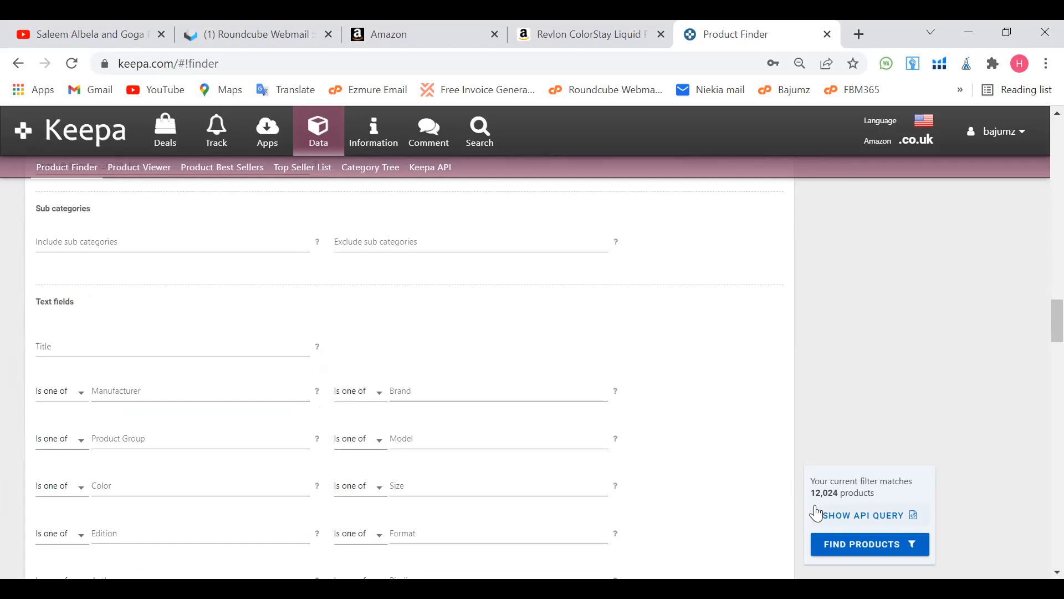
pyautogui.scroll(-5, 428, 363)
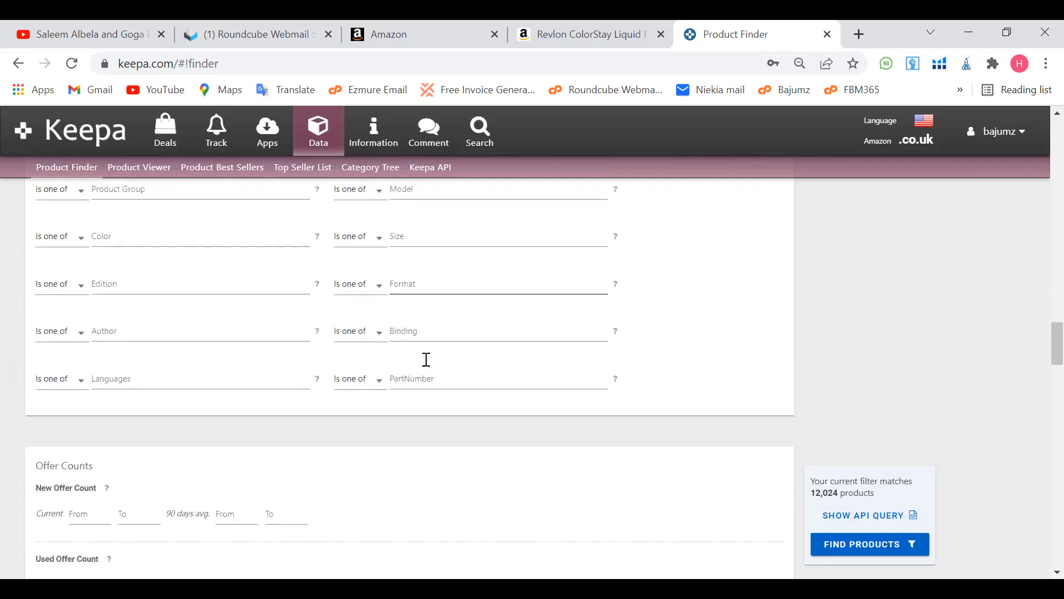
pyautogui.scroll(-3, 426, 359)
pyautogui.click(112, 351)
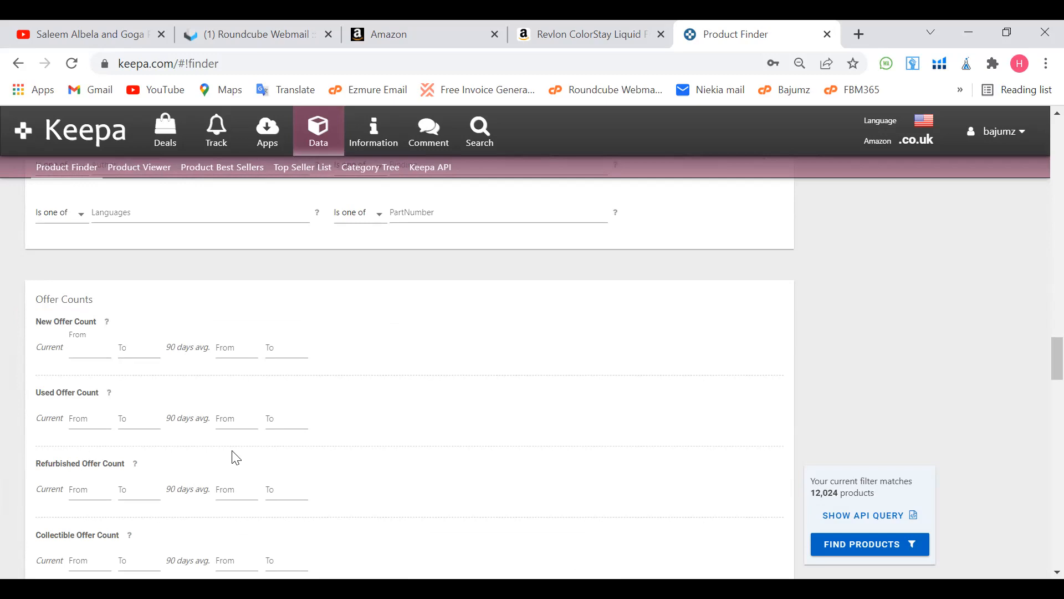
pyautogui.write('3')
# Step: Restrict the Buy Box Seller filter to 3rd Party sellers
pyautogui.scroll(-1, 473, 377)
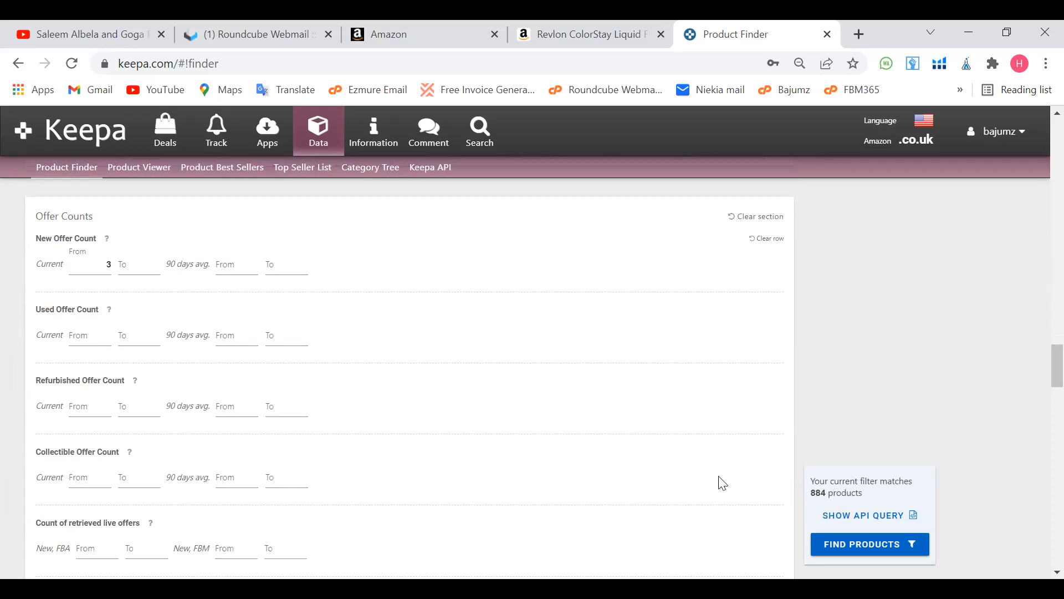
pyautogui.scroll(-1, 444, 386)
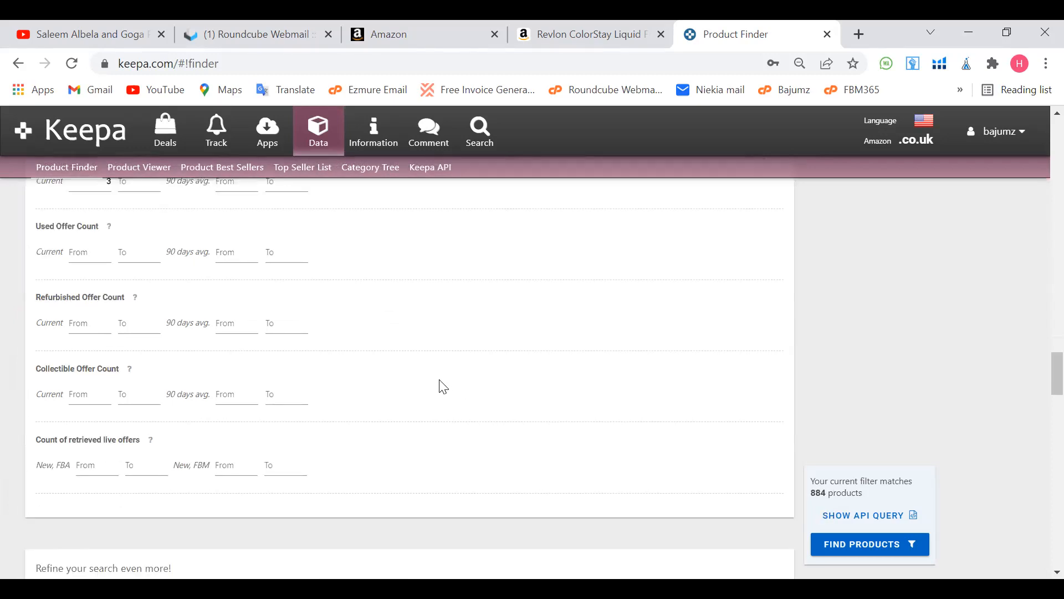
pyautogui.scroll(-3, 443, 387)
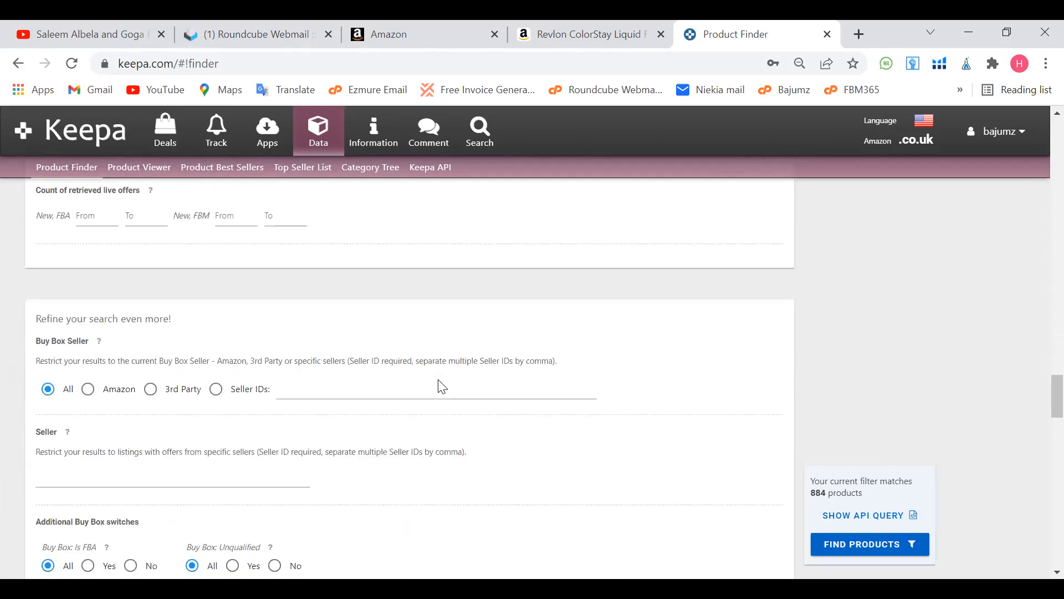
pyautogui.scroll(-1, 442, 386)
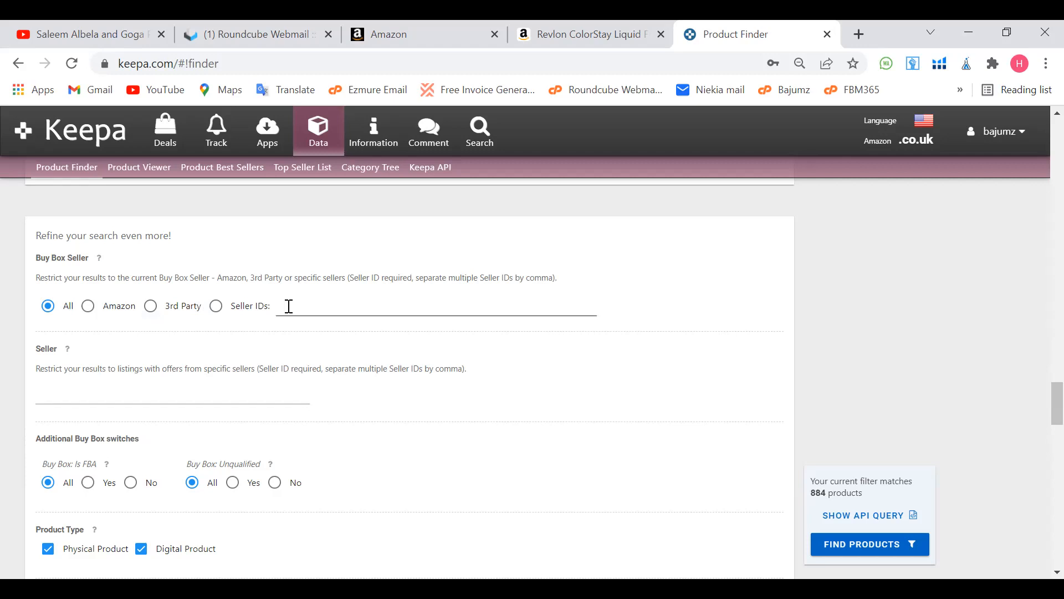
pyautogui.click(150, 306)
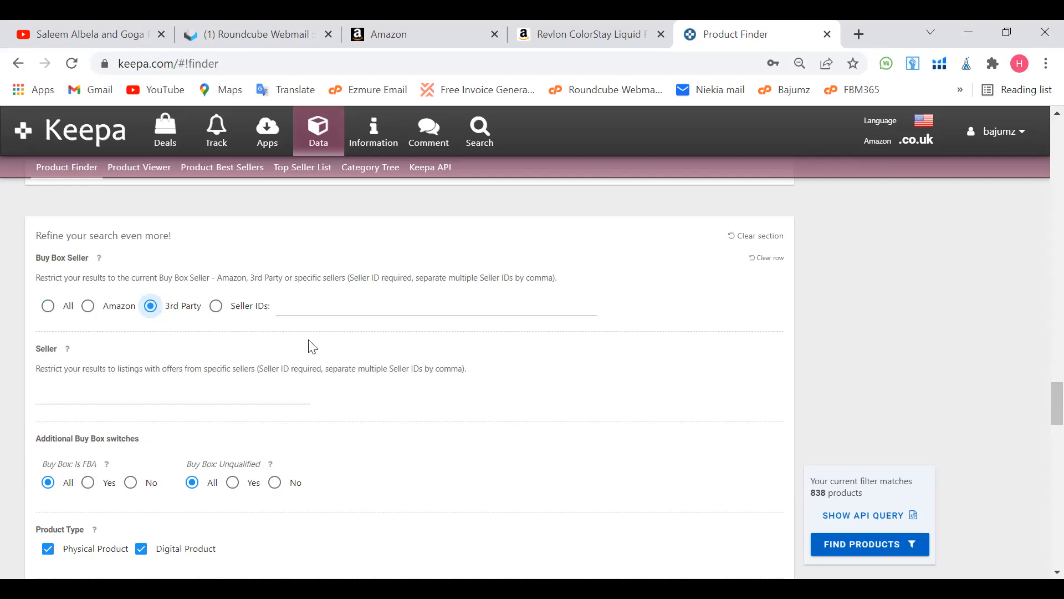
# Step: Try limiting the search to products whose Buy Box is FBA, and return that switch to All
pyautogui.scroll(-2, 312, 347)
pyautogui.scroll(-2, 312, 346)
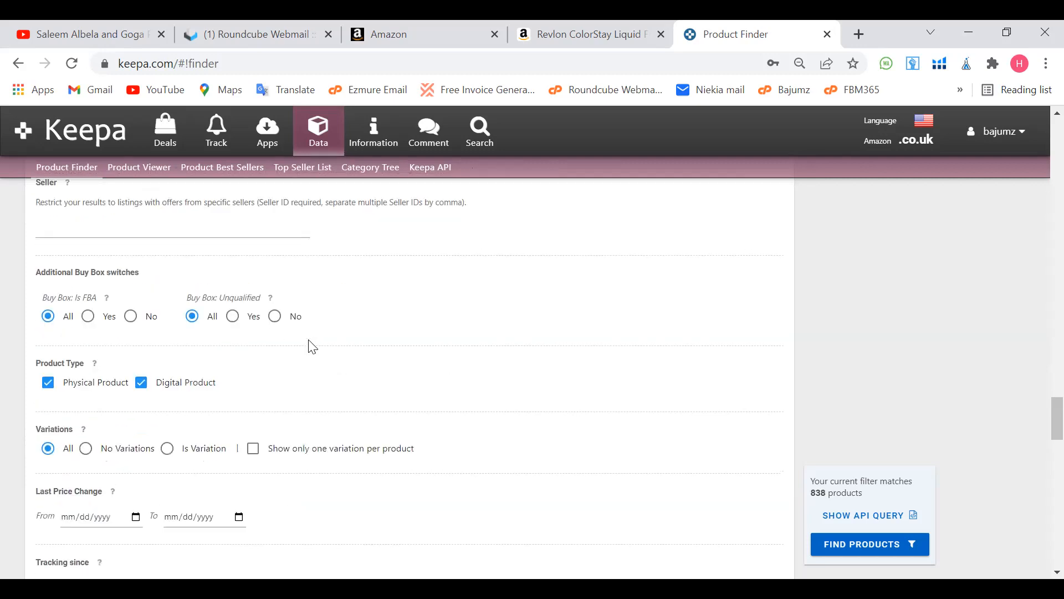
pyautogui.click(88, 316)
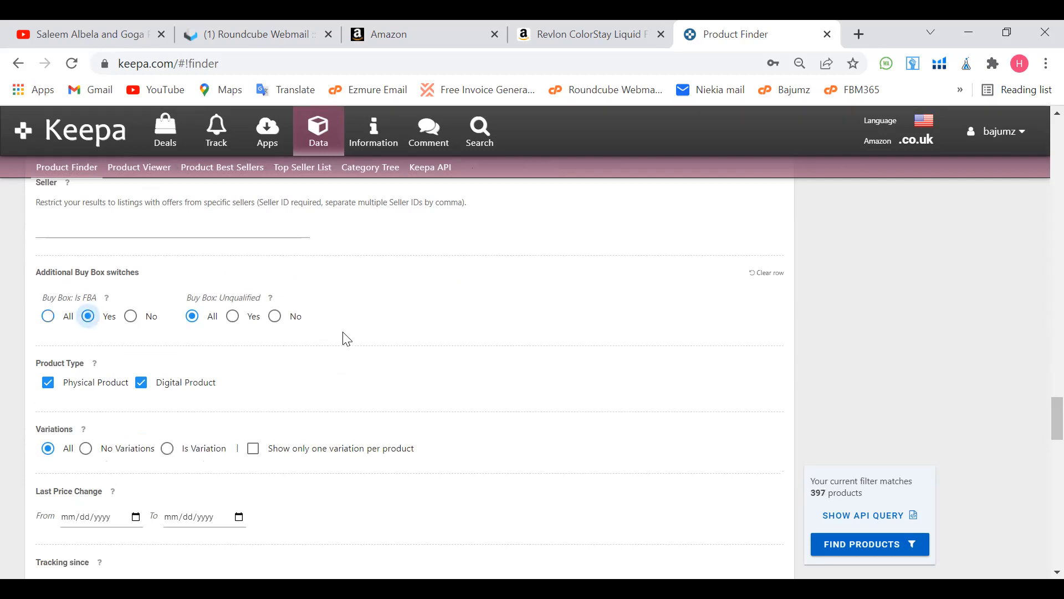
pyautogui.click(49, 317)
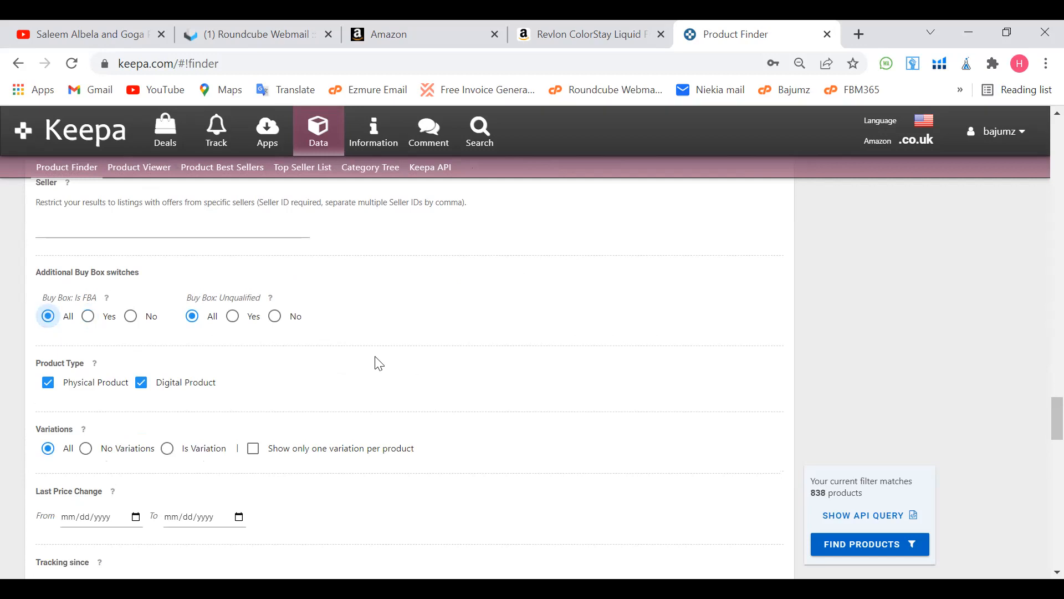
# Step: Exclude digital products from the product types and limit the search to products with No Variations
pyautogui.scroll(-3, 379, 364)
pyautogui.click(141, 216)
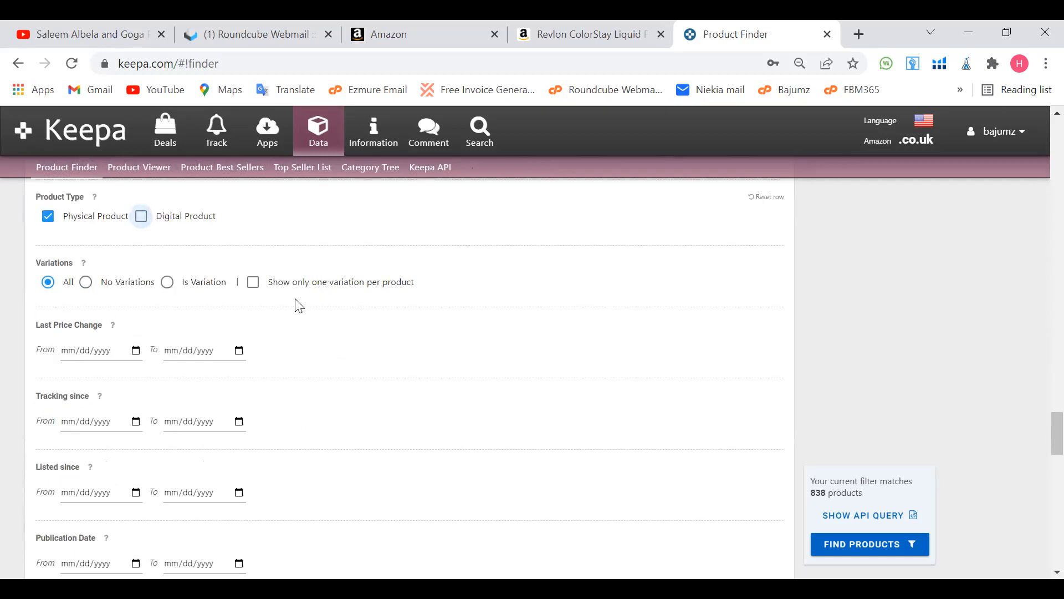
pyautogui.click(86, 281)
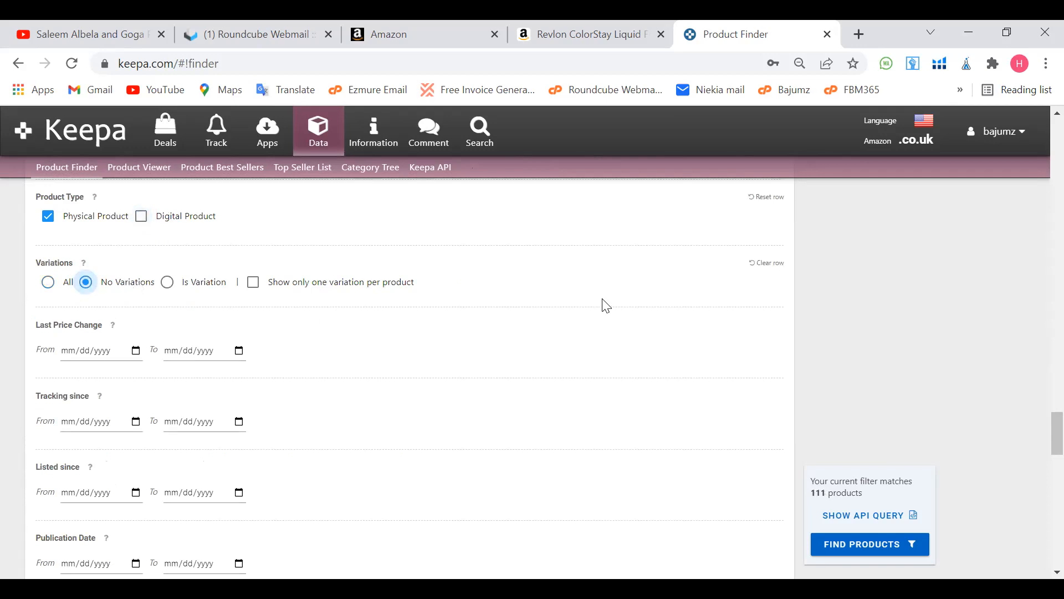
# Step: Restrict the availability of the Amazon offer to products where no Amazon offer exists, excluding all other availability states
pyautogui.scroll(-3, 606, 306)
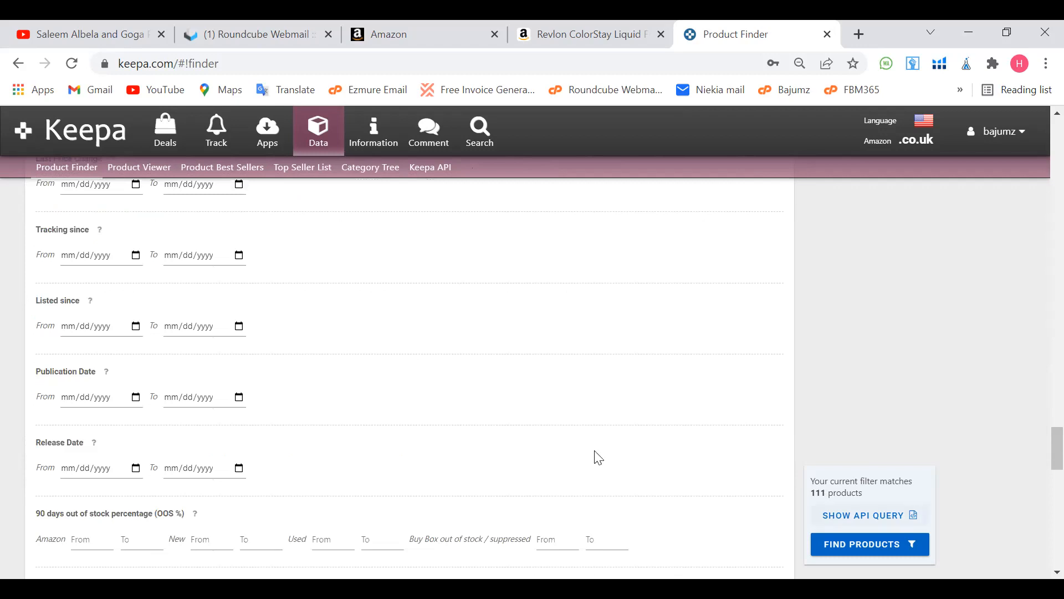
pyautogui.scroll(-8, 471, 369)
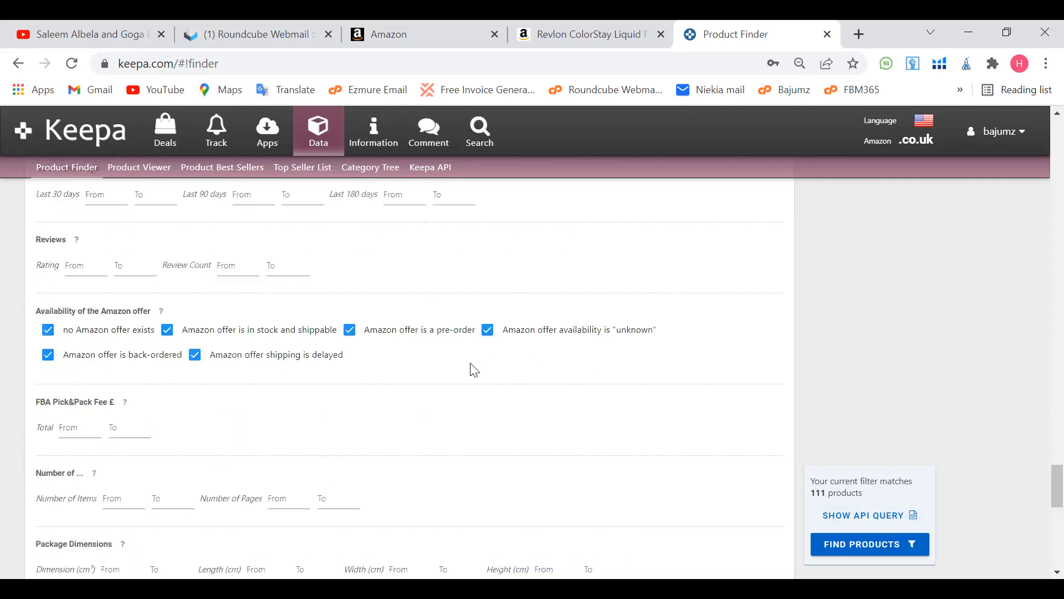
pyautogui.click(167, 331)
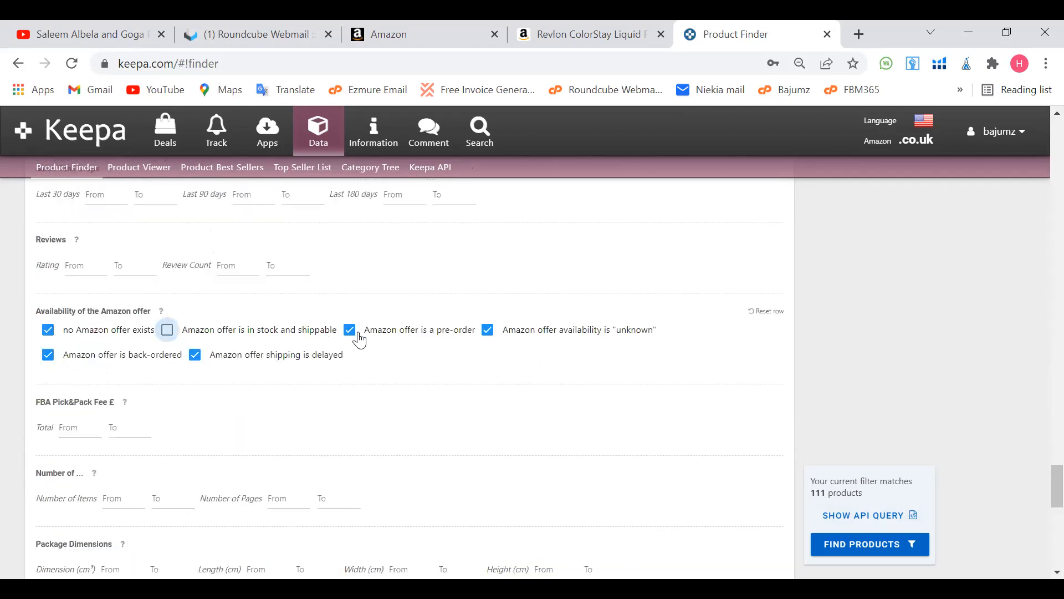
pyautogui.click(350, 330)
pyautogui.click(488, 330)
pyautogui.click(195, 355)
pyautogui.click(48, 354)
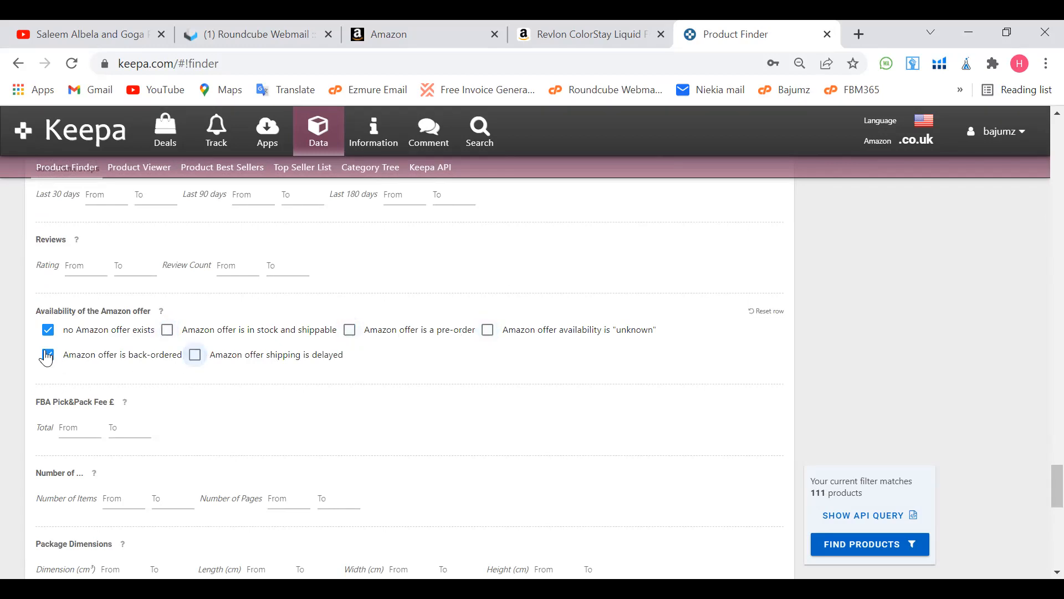
# Step: Examine the remaining filters, from fees, package and item dimensions to coupons, additional switches and additional settings
pyautogui.scroll(-5, 291, 445)
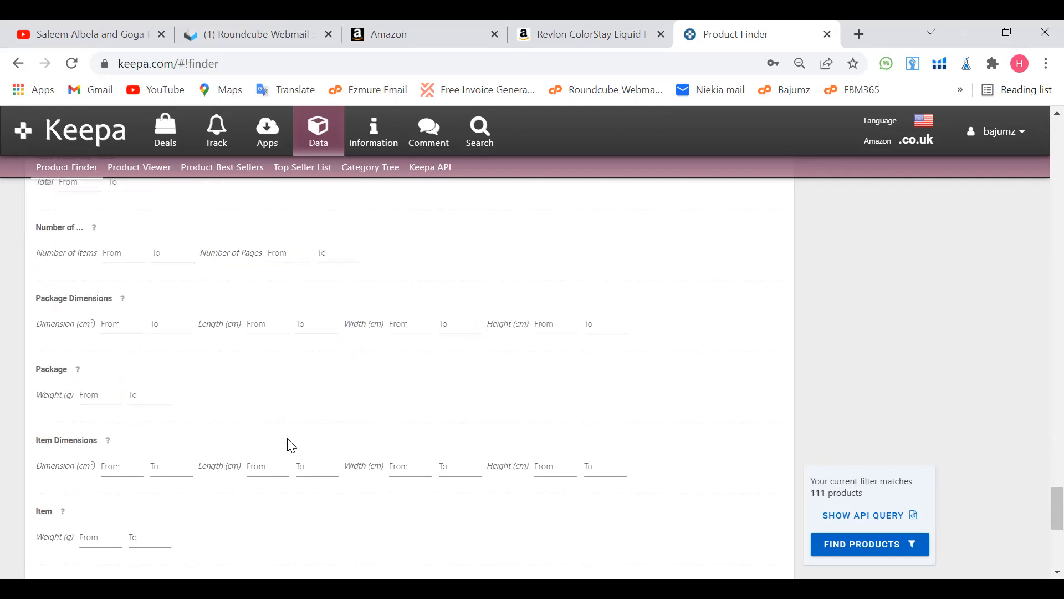
pyautogui.scroll(3, 222, 387)
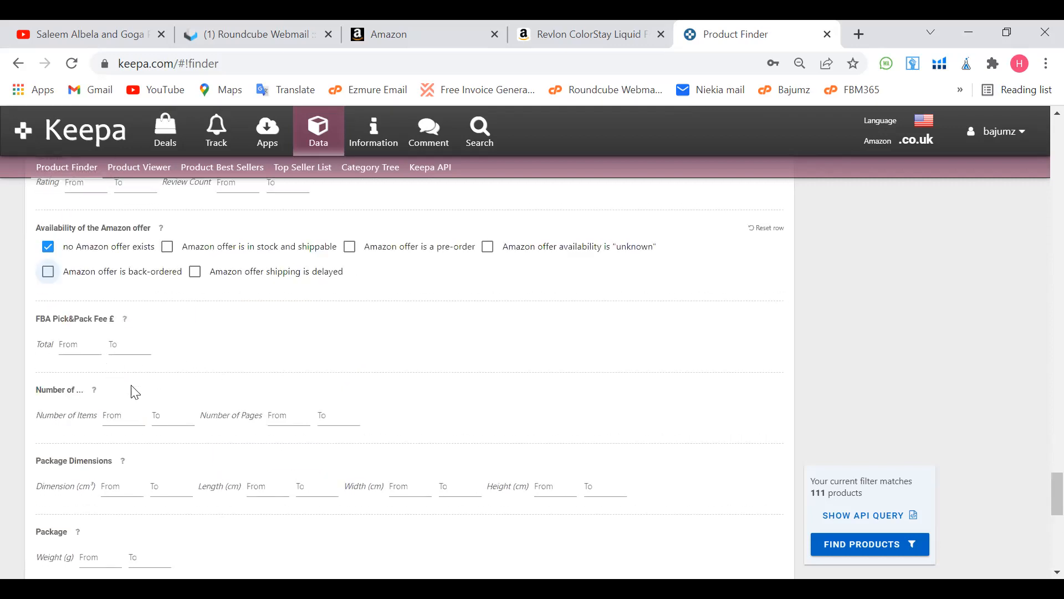
pyautogui.scroll(-5, 133, 390)
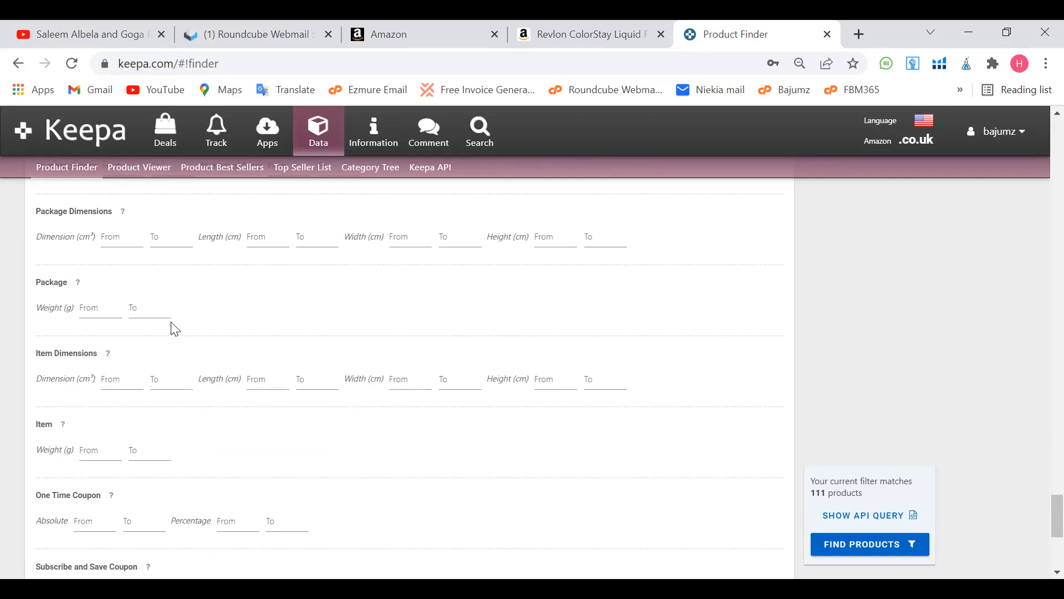
pyautogui.scroll(3, 175, 330)
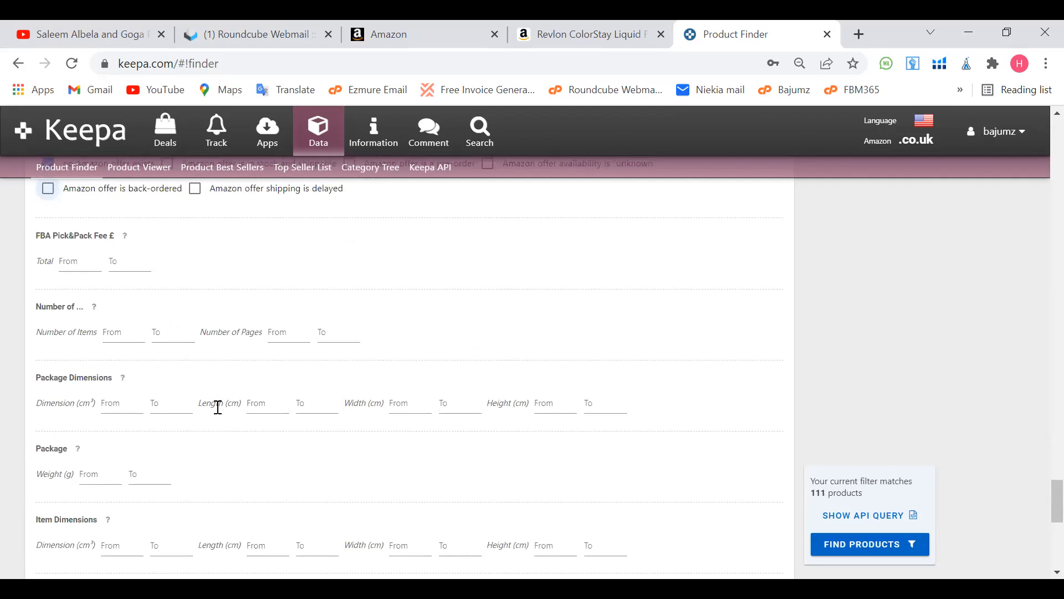
pyautogui.scroll(-5, 216, 408)
pyautogui.scroll(-1, 221, 414)
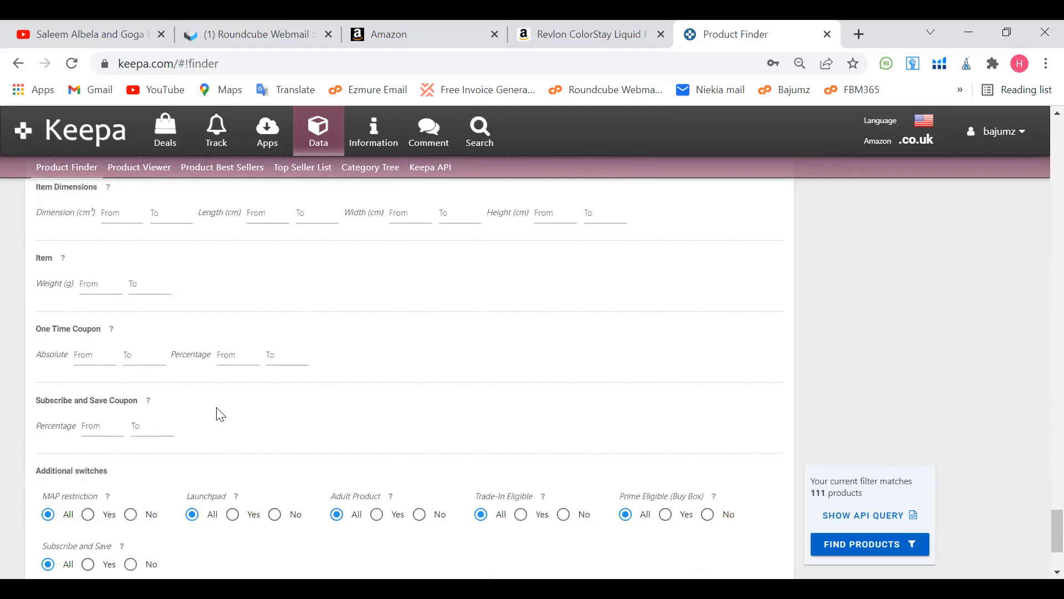
pyautogui.scroll(-2, 221, 415)
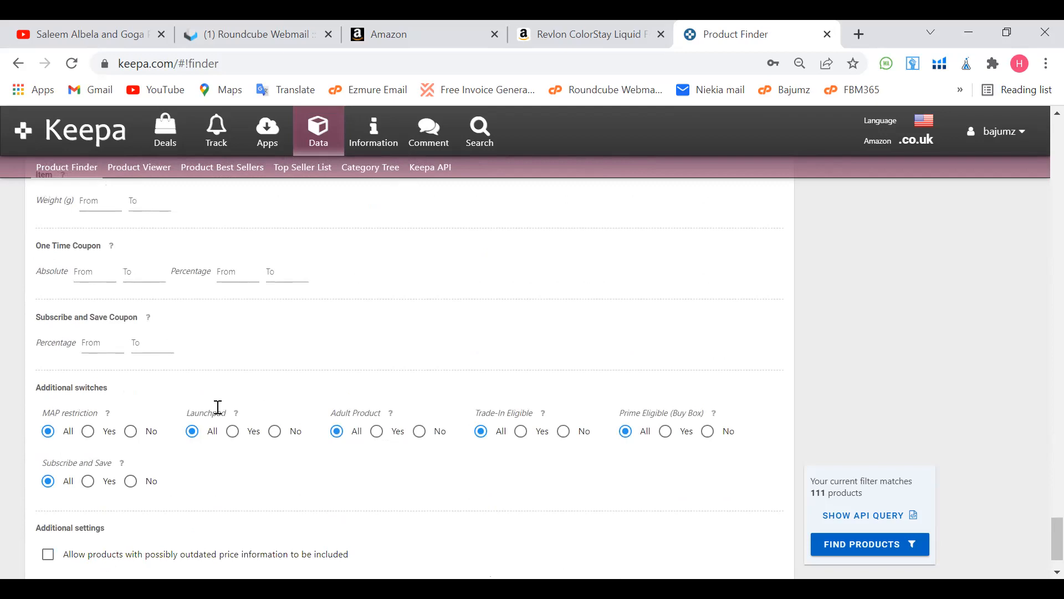
pyautogui.scroll(-2, 218, 407)
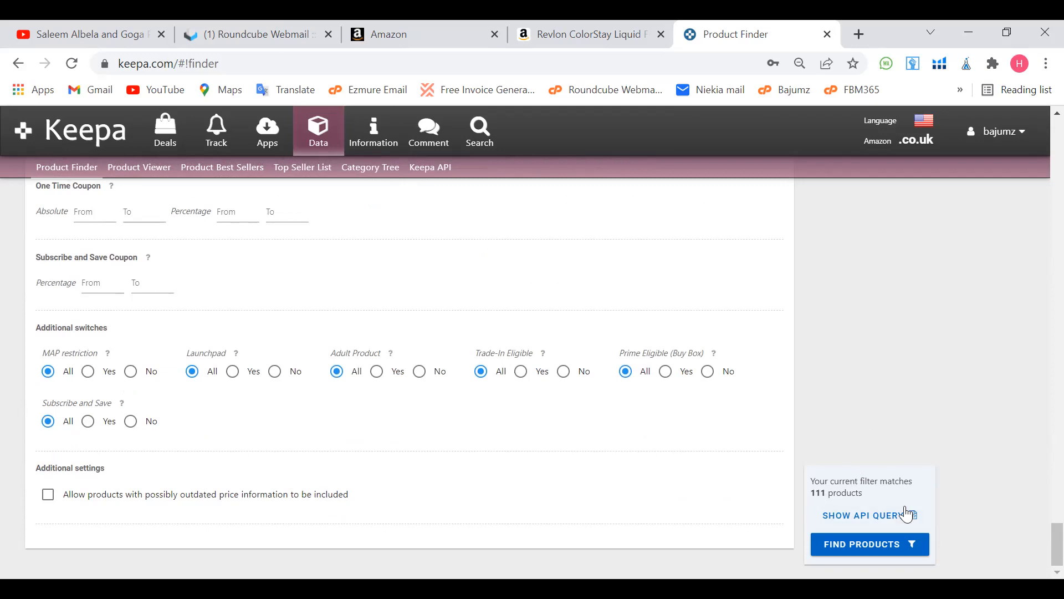
# Step: Run the product search with the configured filters and display 500 rows per page in the results table
pyautogui.click(861, 549)
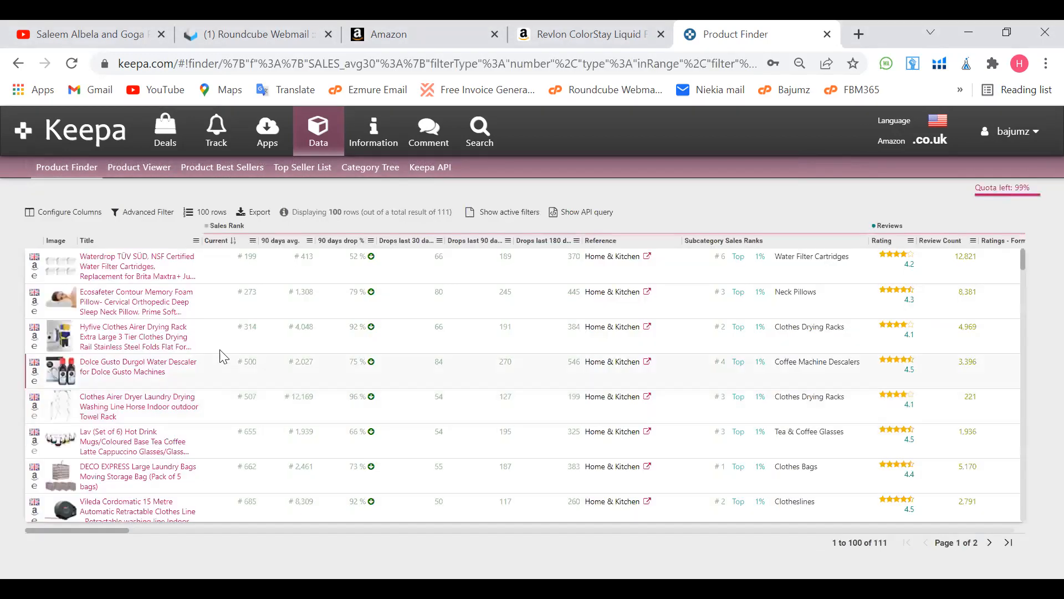
pyautogui.click(205, 214)
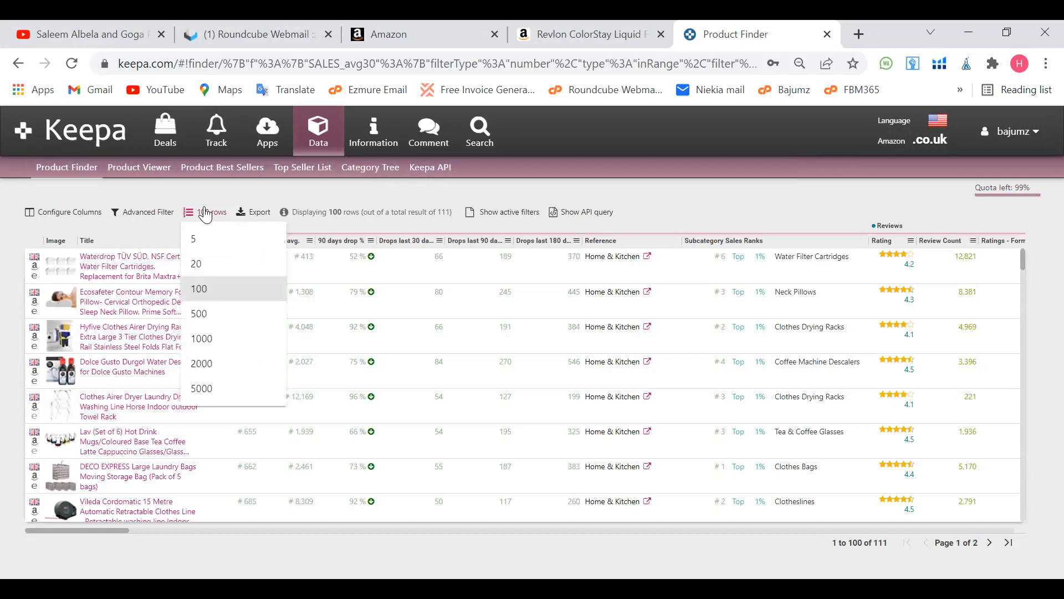
pyautogui.click(201, 319)
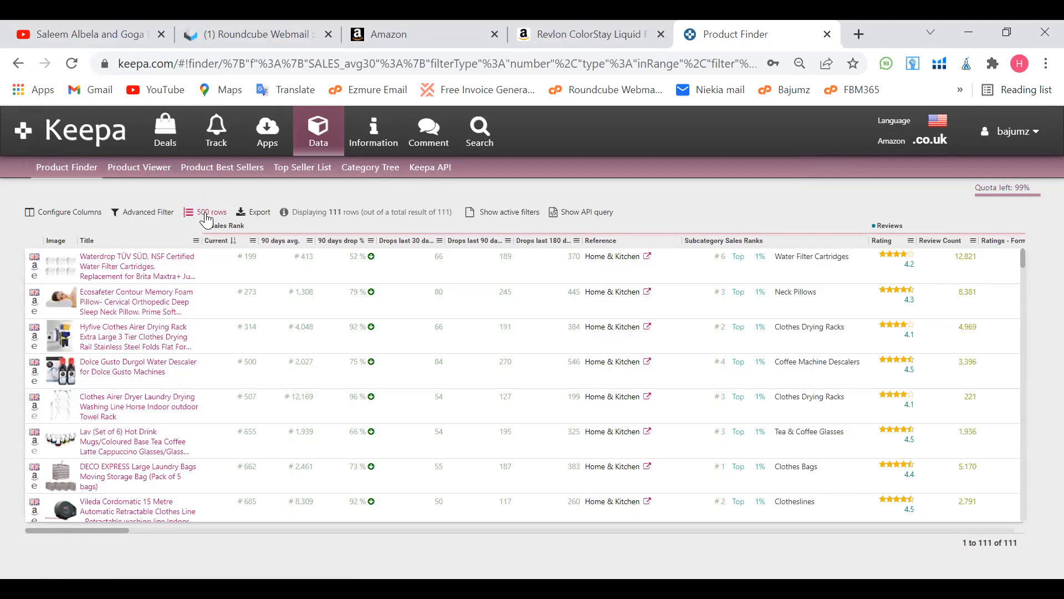
pyautogui.click(206, 217)
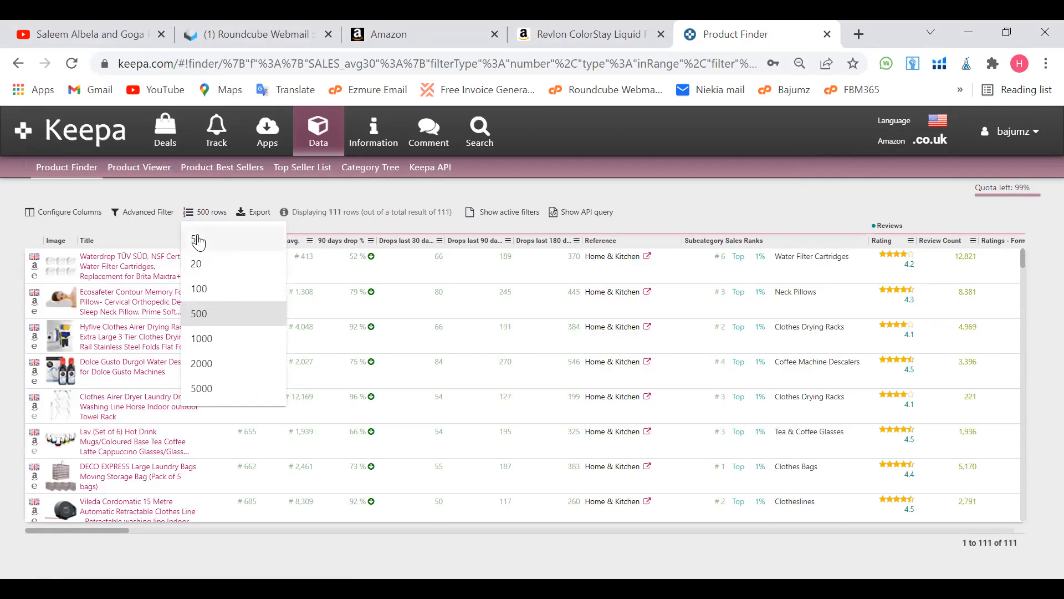
pyautogui.click(222, 313)
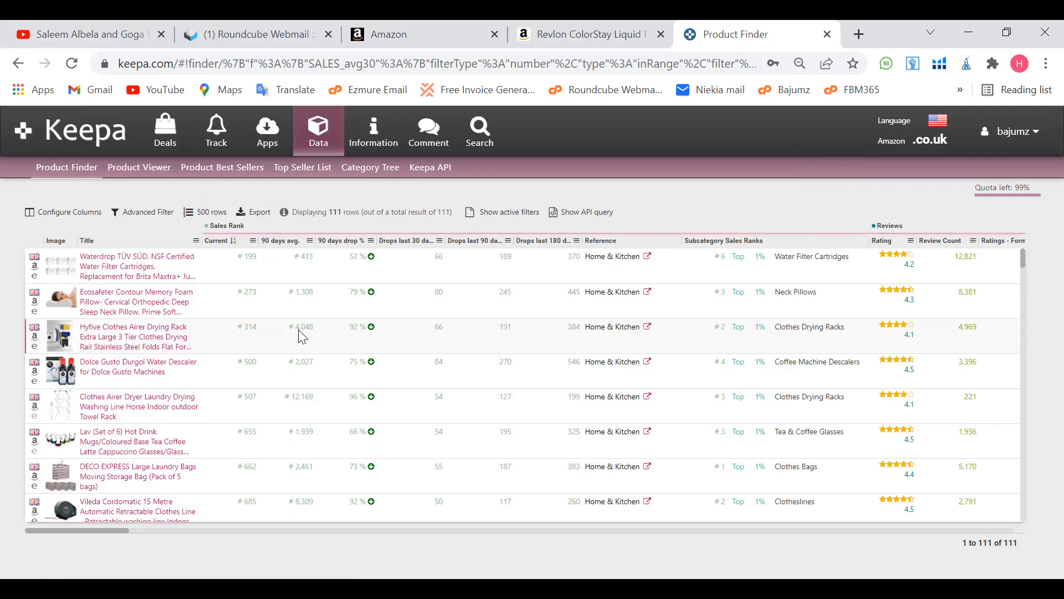
# Step: Export all active columns of the results as an Excel (.xlsx) file and open the downloaded workbook in Excel
pyautogui.click(260, 213)
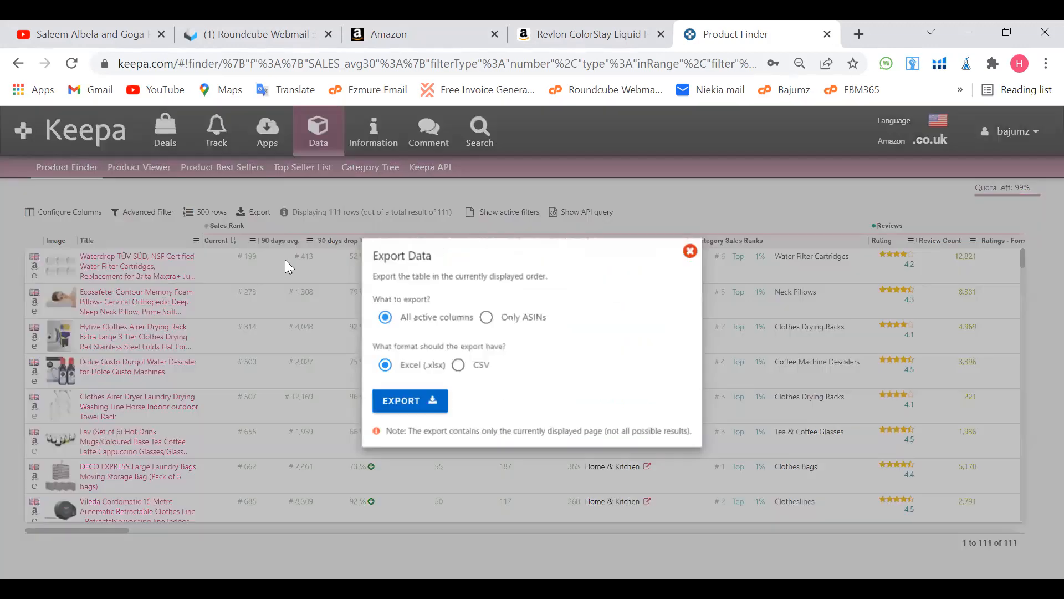
pyautogui.click(415, 398)
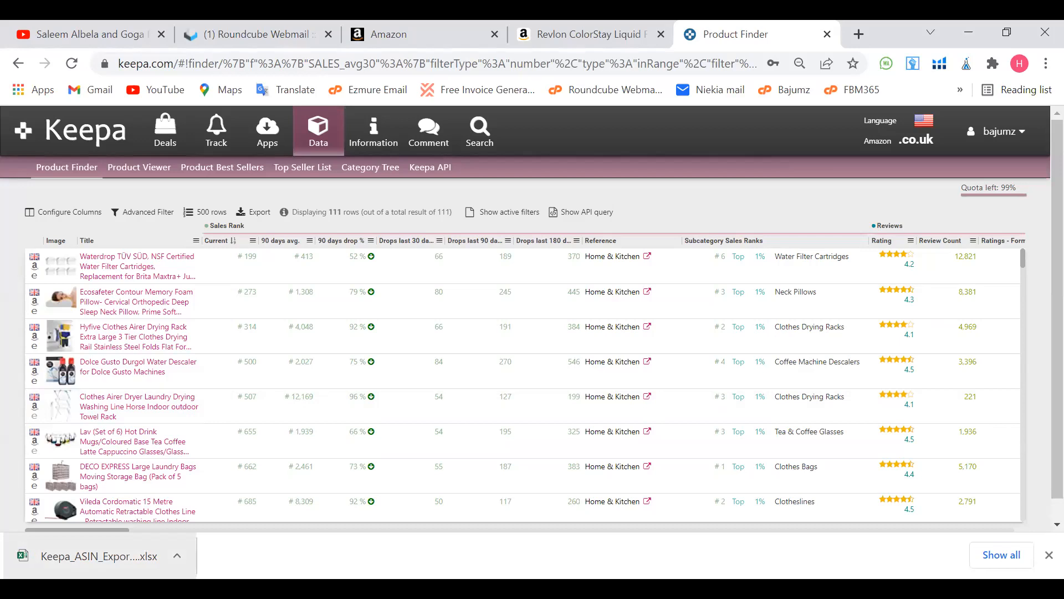
pyautogui.click(99, 556)
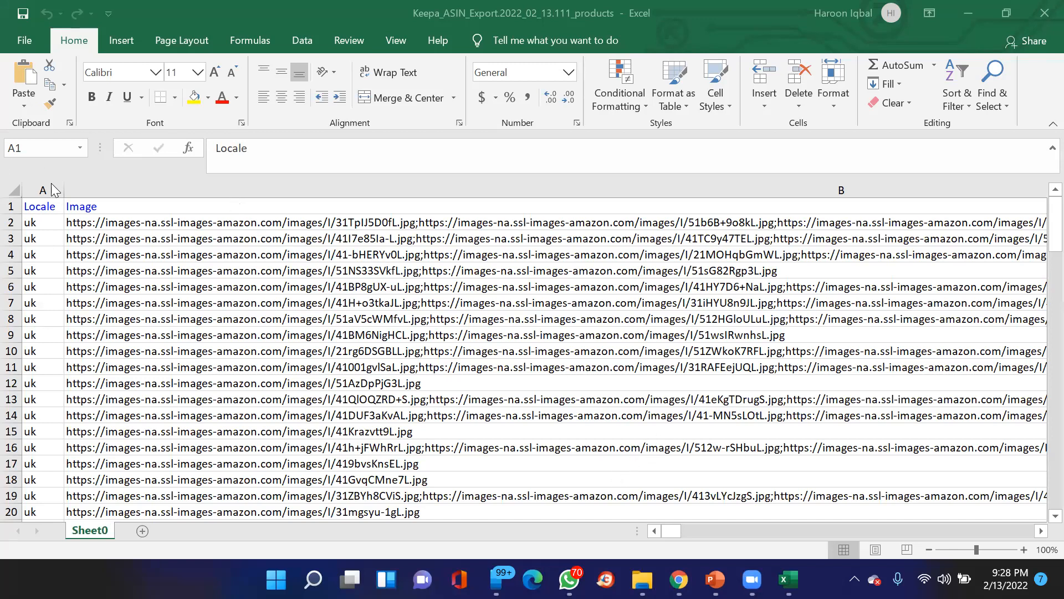
# Step: Delete the Locale and Image columns from the exported product sheet
pyautogui.moveTo(55, 187); pyautogui.dragTo(190, 197)
pyautogui.rightClick(213, 190)
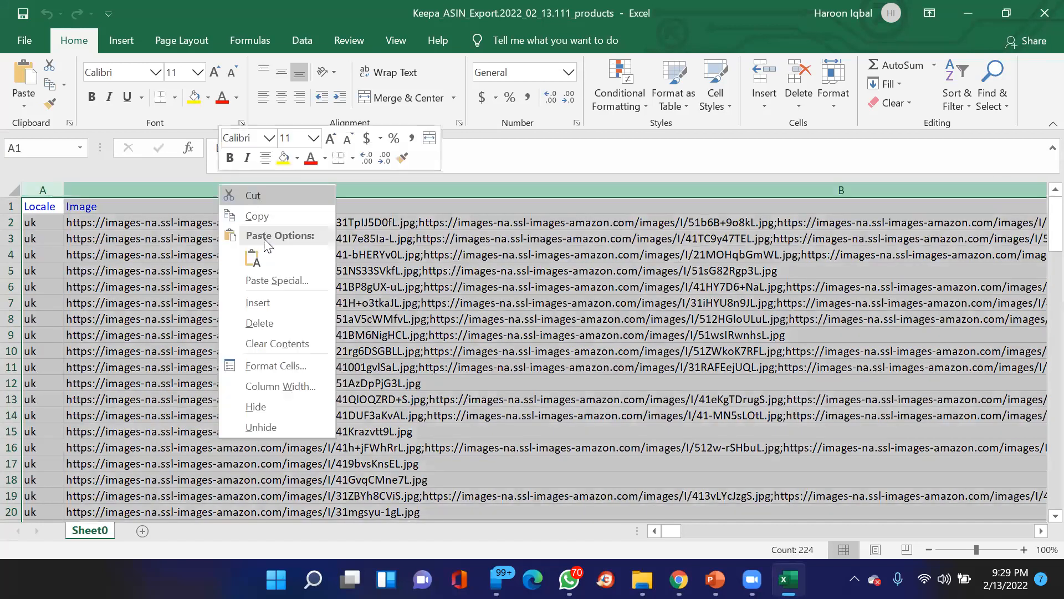
pyautogui.click(284, 330)
# Step: Zoom the sheet out to 71% and narrow the Title column so the sales rank columns fit beside it
pyautogui.click(191, 301)
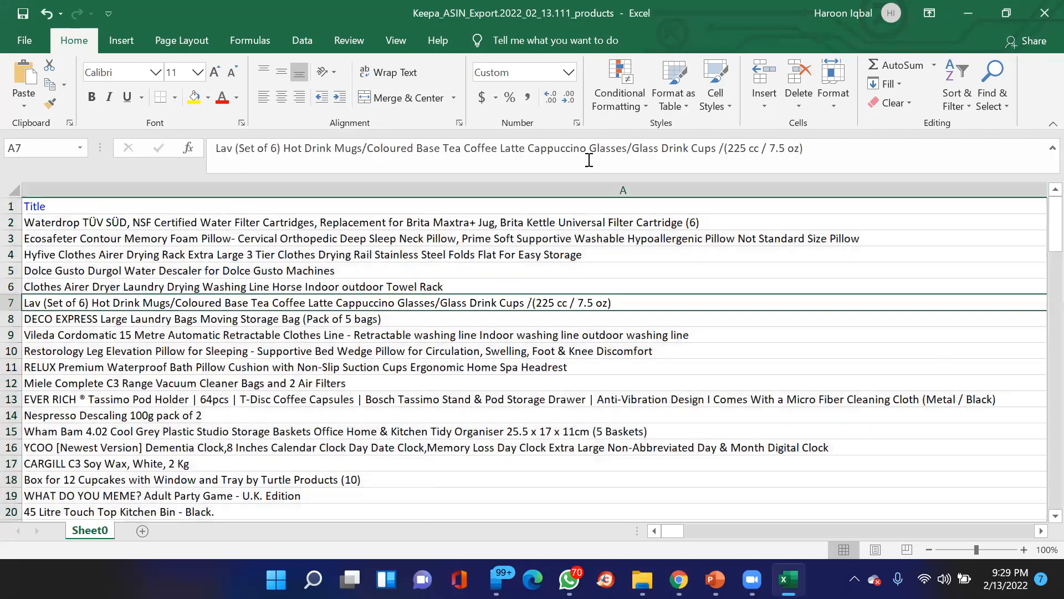
pyautogui.click(963, 550)
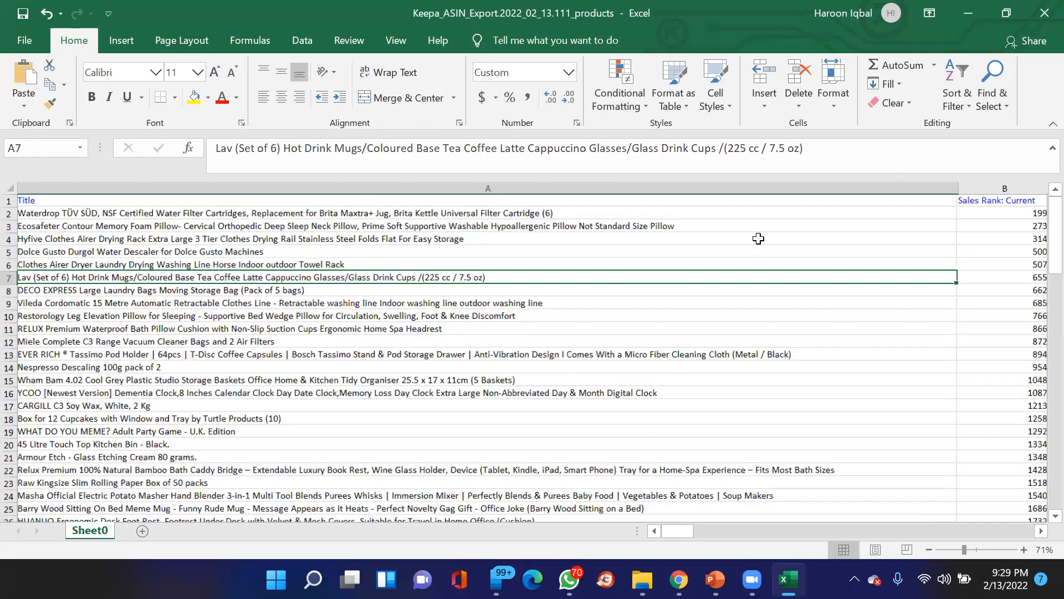
pyautogui.moveTo(870, 187); pyautogui.dragTo(139, 231)
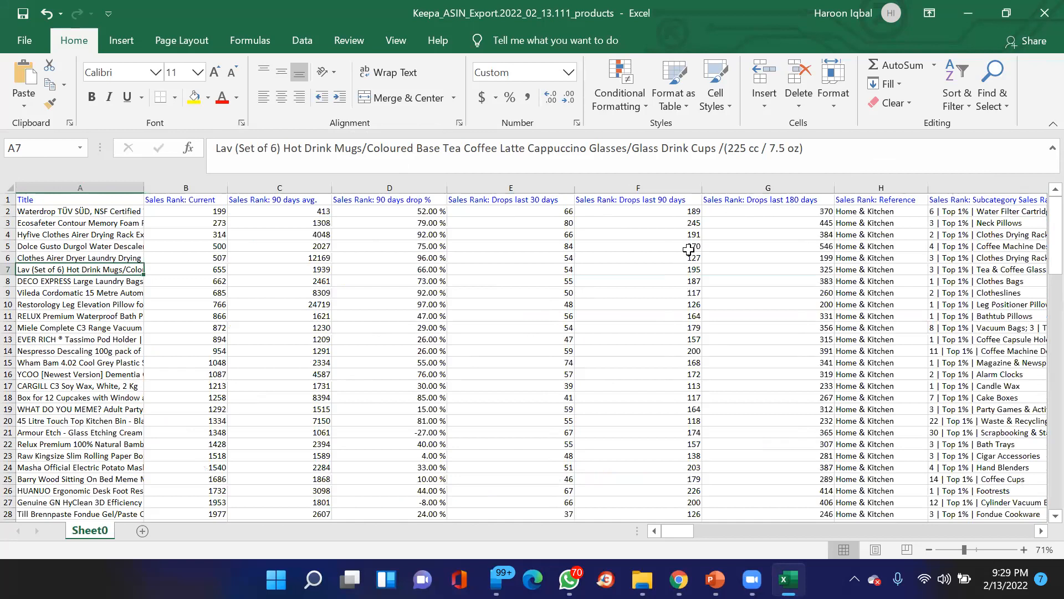
# Step: Delete the sales rank columns from Sales Rank: 90 days avg. through Sales Rank: Drops last 180 days
pyautogui.click(206, 187)
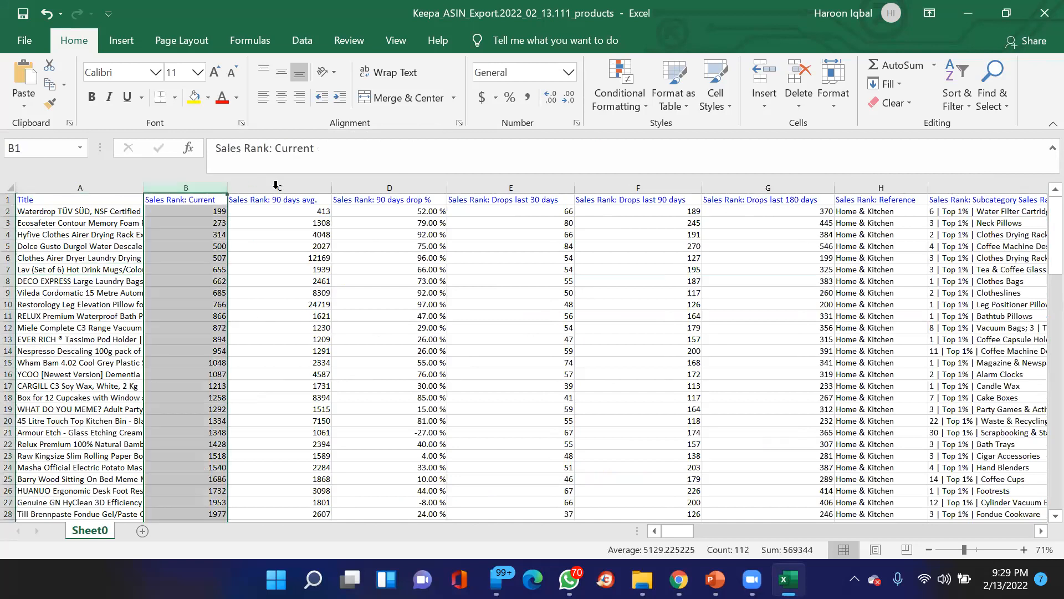
pyautogui.click(288, 187)
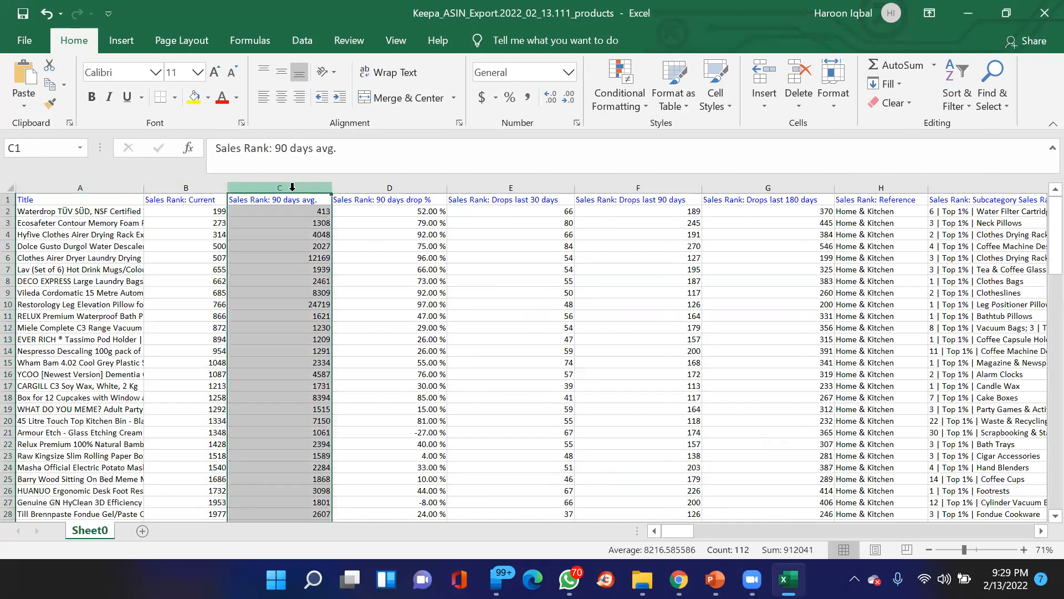
pyautogui.rightClick(295, 187)
pyautogui.click(428, 271)
pyautogui.click(428, 271)
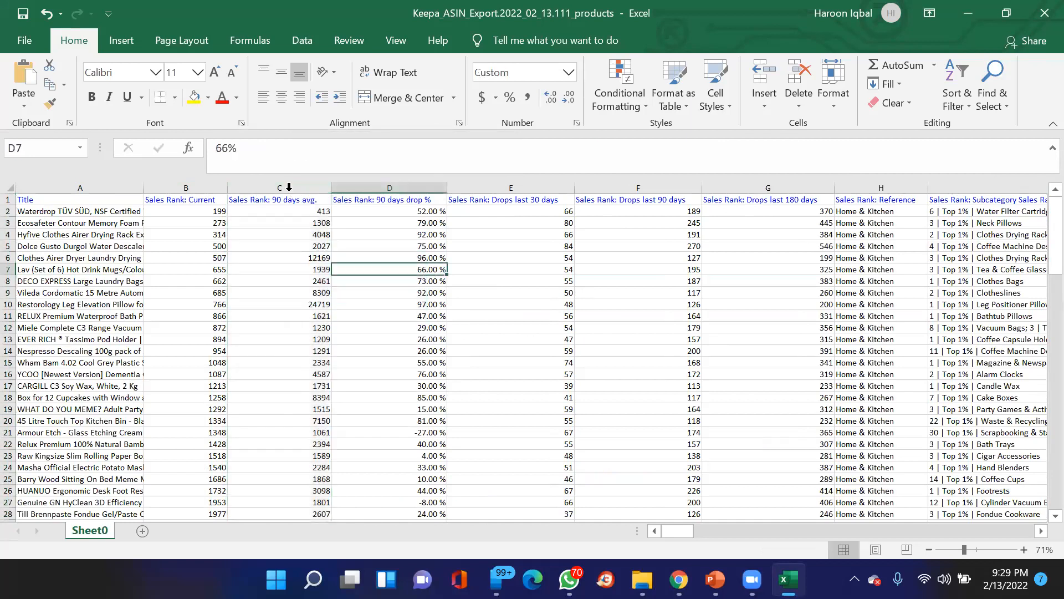
pyautogui.moveTo(289, 190); pyautogui.dragTo(729, 231)
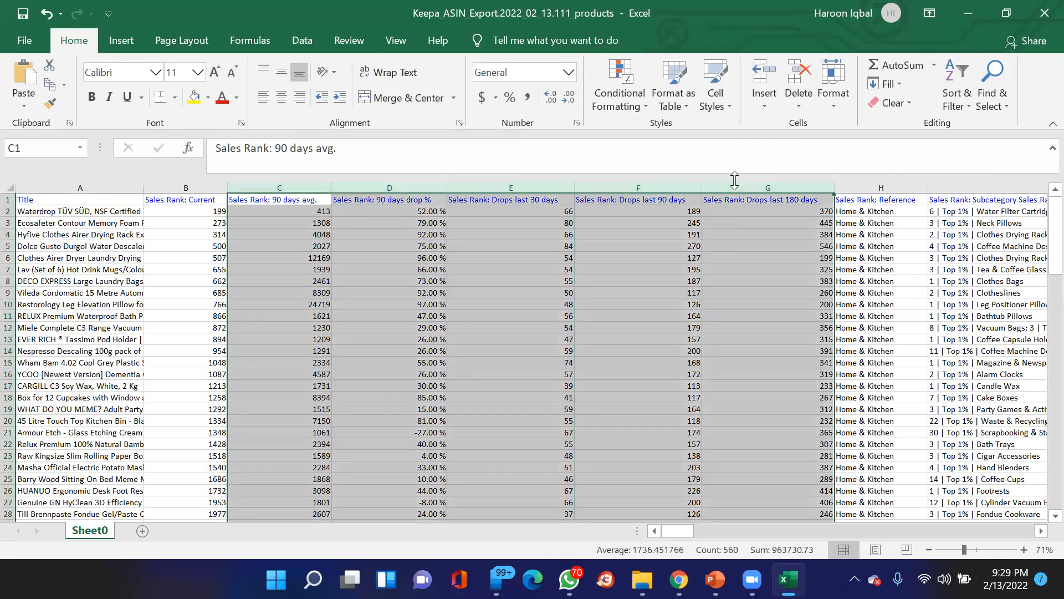
pyautogui.rightClick(734, 240)
pyautogui.click(772, 331)
pyautogui.click(393, 337)
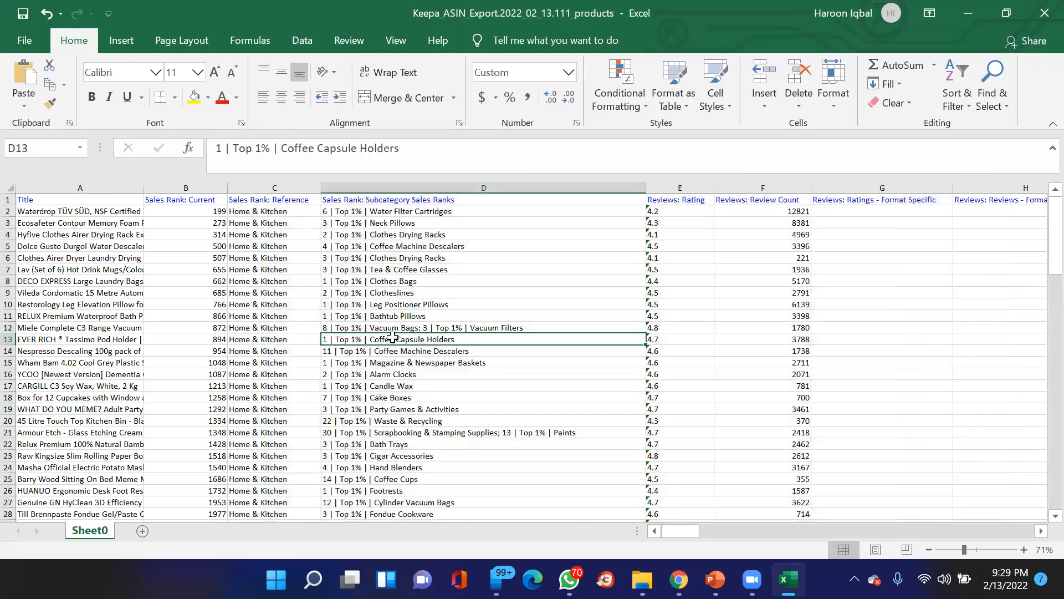
# Step: Delete the columns from Sales Rank: Reference through Reviews: Ratings - Format Specific
pyautogui.moveTo(269, 187); pyautogui.dragTo(837, 299)
pyautogui.rightClick(726, 187)
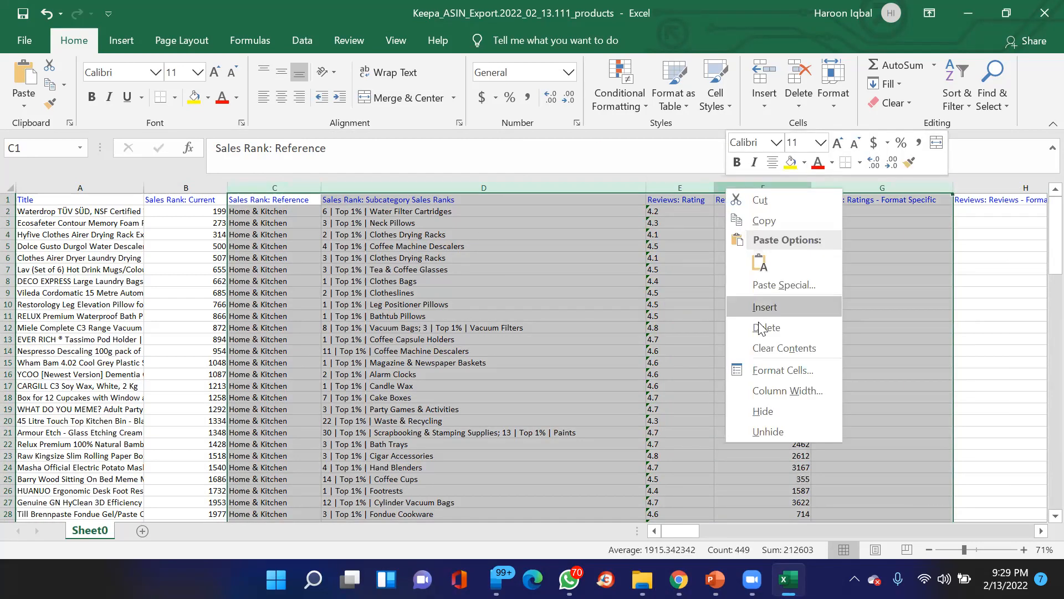
pyautogui.click(766, 328)
pyautogui.click(403, 302)
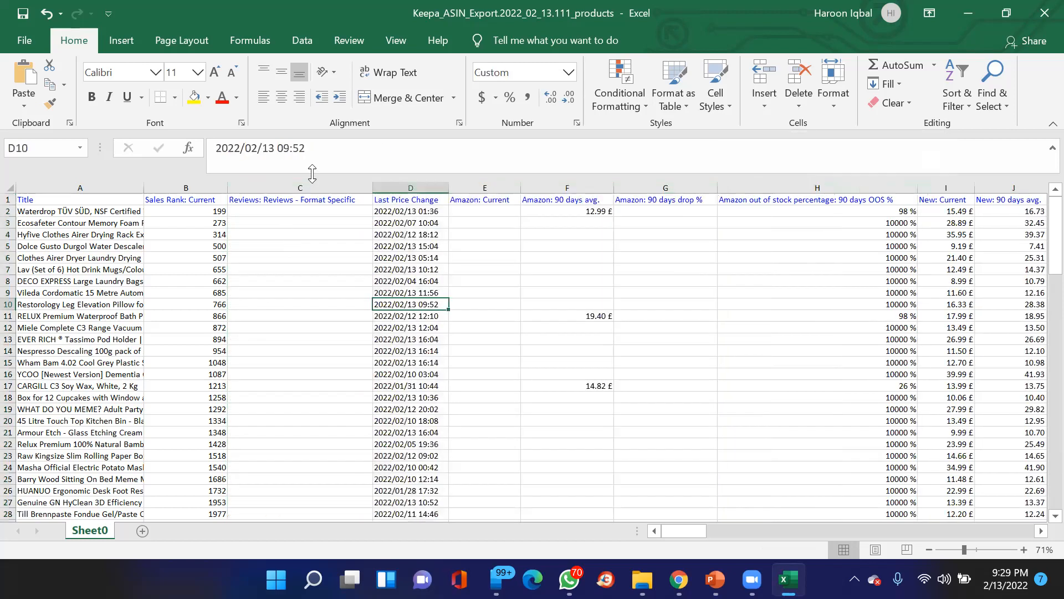
# Step: Delete the columns from Reviews: Reviews - Format Specific through Amazon: 90 days drop %
pyautogui.moveTo(302, 188); pyautogui.dragTo(716, 202)
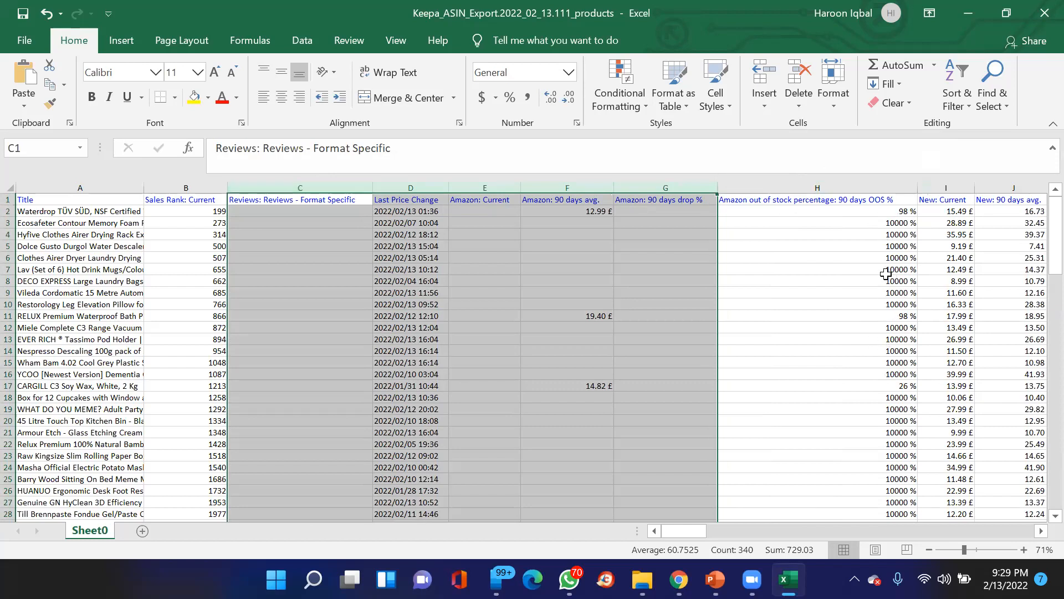
pyautogui.rightClick(560, 188)
pyautogui.click(624, 320)
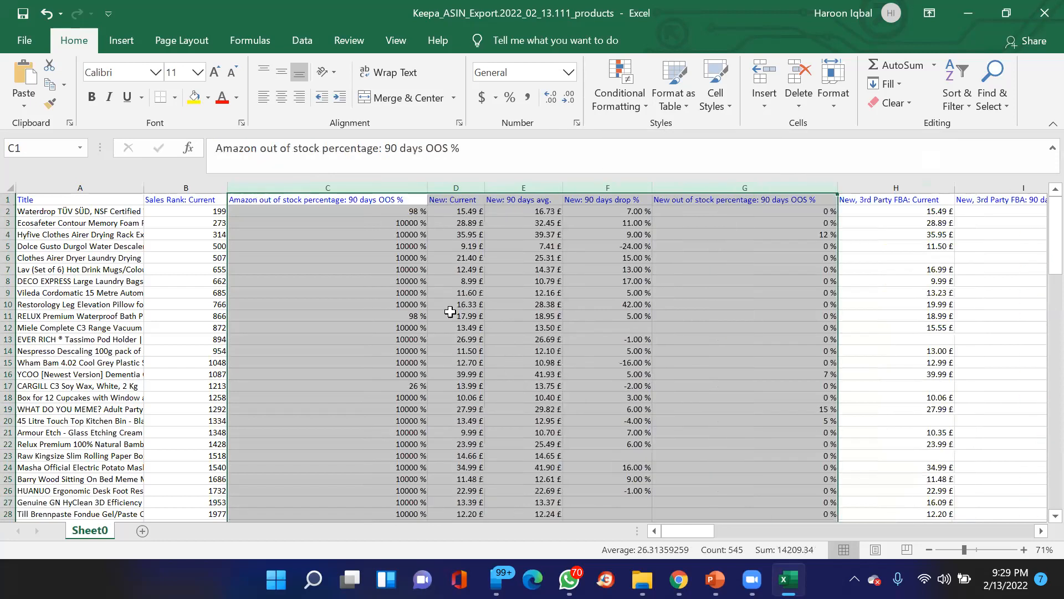
pyautogui.click(455, 315)
# Step: Review the New: Current prices and delete all columns from New: 90 days drop % up to the one before Buy Box: Current
pyautogui.click(454, 201)
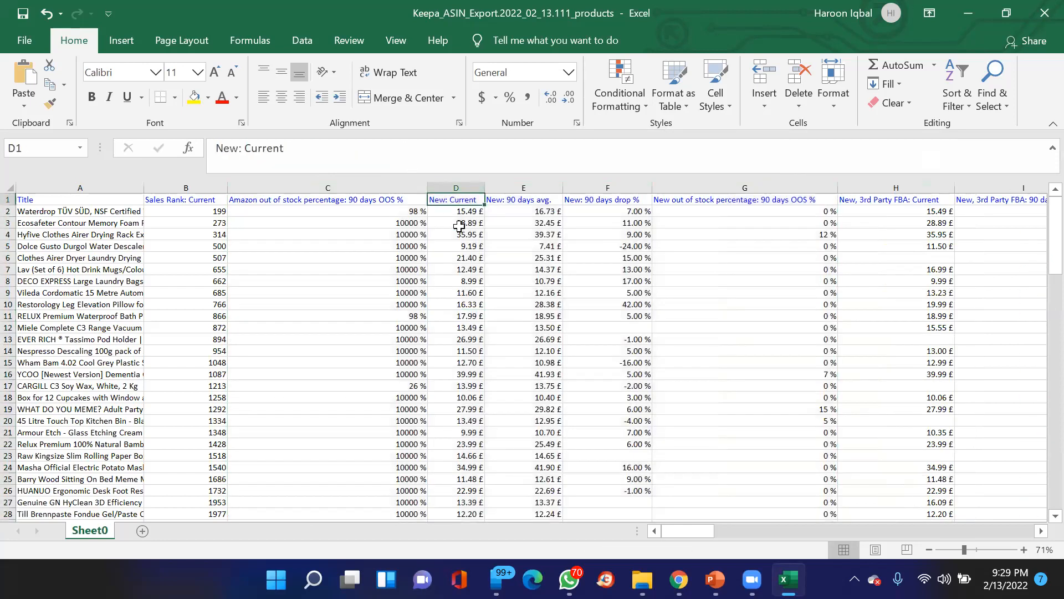
pyautogui.moveTo(457, 219); pyautogui.dragTo(460, 420)
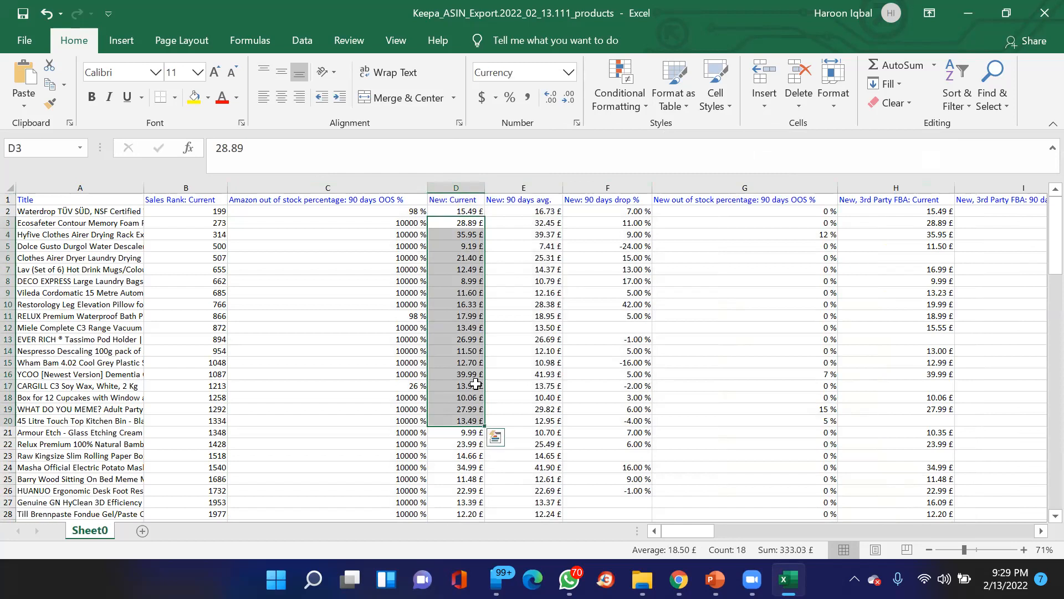
pyautogui.click(495, 291)
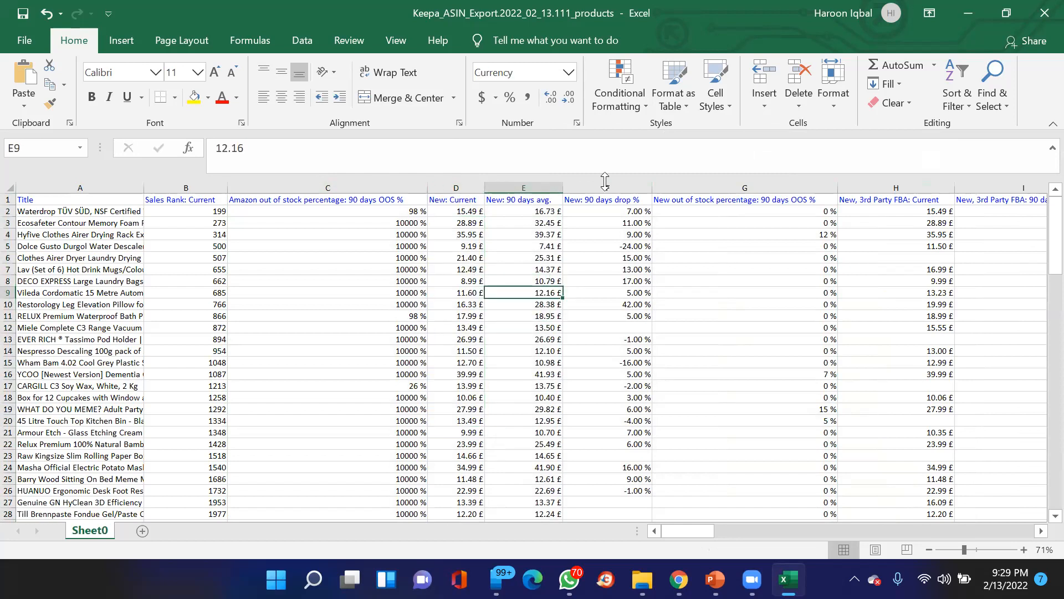
pyautogui.moveTo(606, 189); pyautogui.dragTo(750, 329)
pyautogui.rightClick(739, 187)
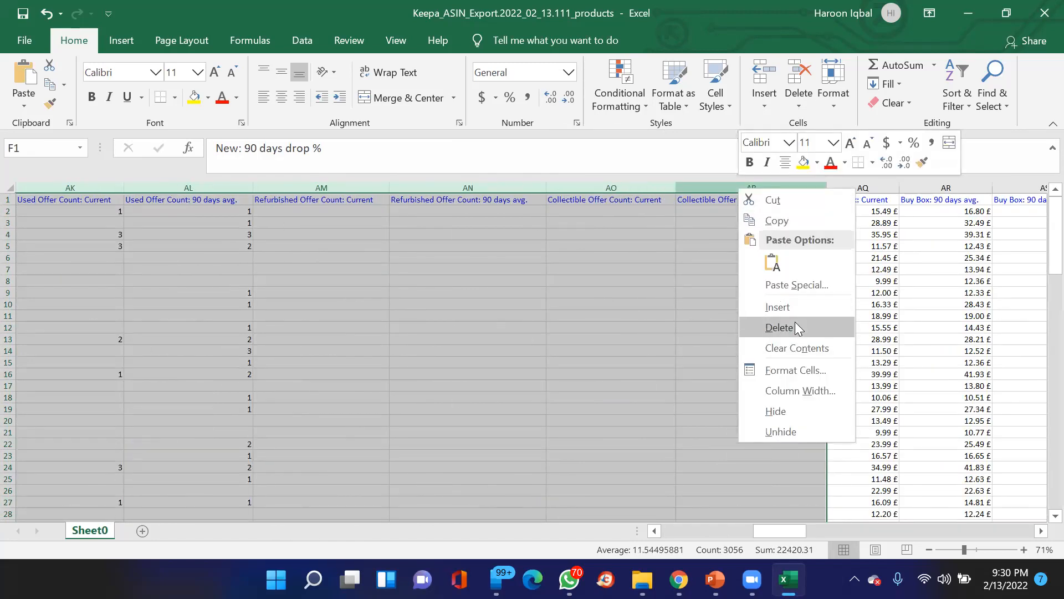
pyautogui.click(796, 326)
pyautogui.click(663, 326)
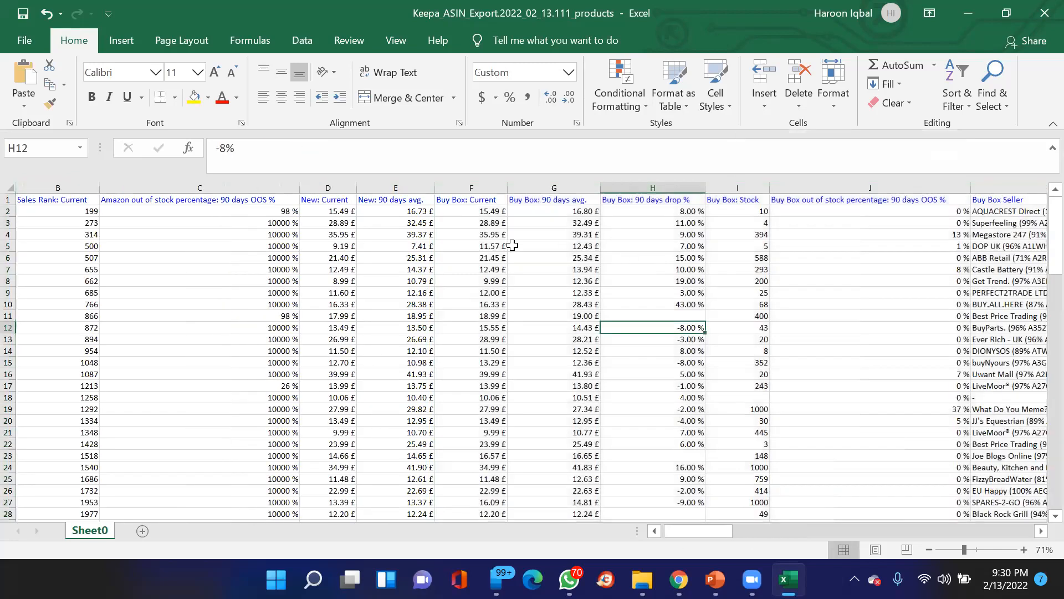
# Step: Delete the columns from Buy Box: 90 days avg. through the Trade-In columns, keeping Tracking since onwards
pyautogui.click(543, 247)
pyautogui.moveTo(569, 193); pyautogui.dragTo(380, 321)
pyautogui.rightClick(373, 188)
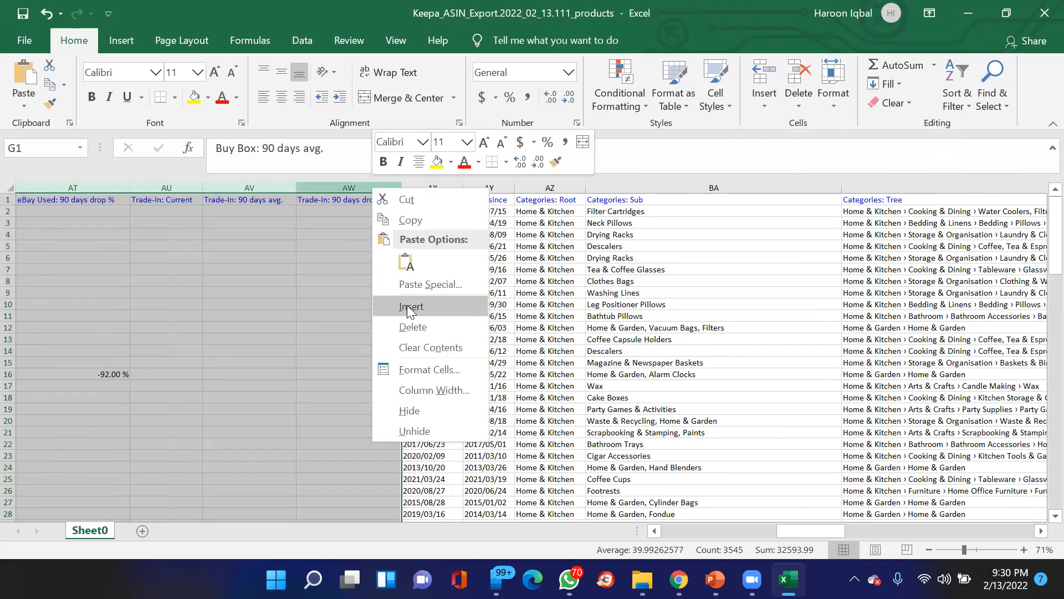
pyautogui.click(413, 326)
pyautogui.click(787, 293)
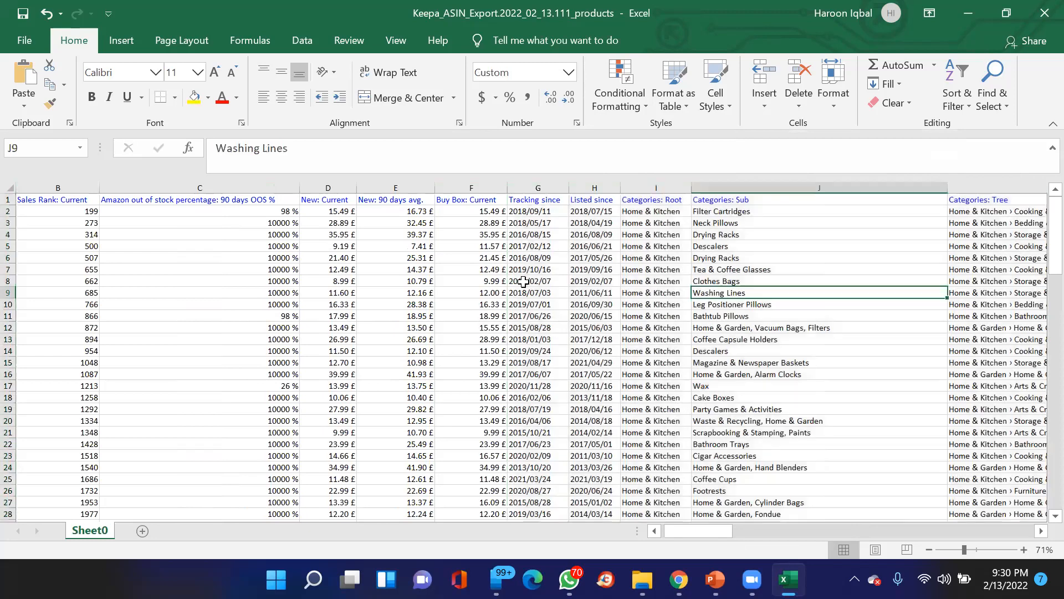
# Step: Delete the Tracking since and Listed since columns
pyautogui.click(602, 282)
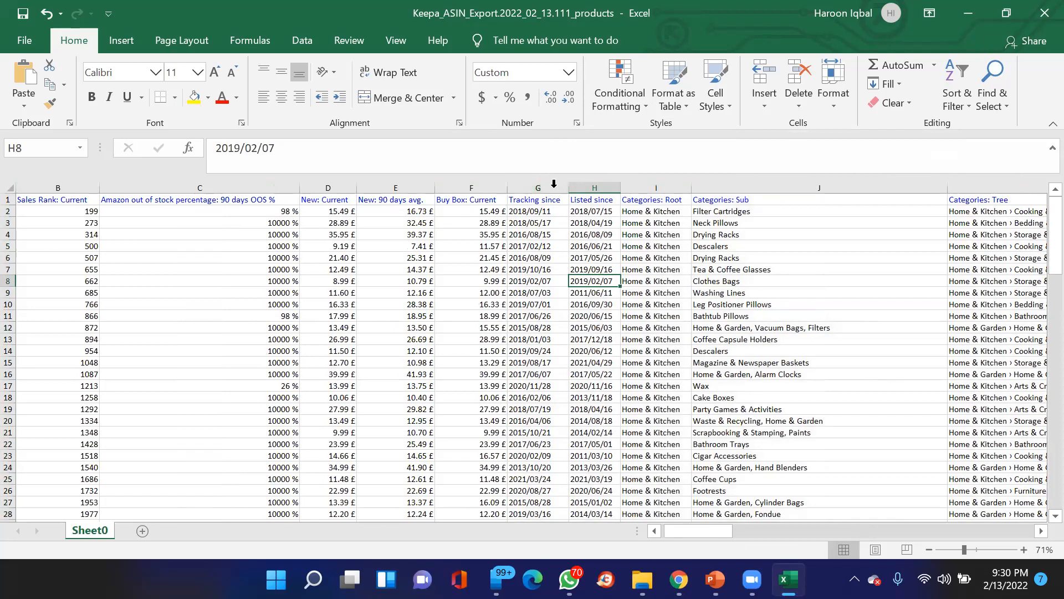
pyautogui.moveTo(550, 183); pyautogui.dragTo(615, 184)
pyautogui.click(654, 200)
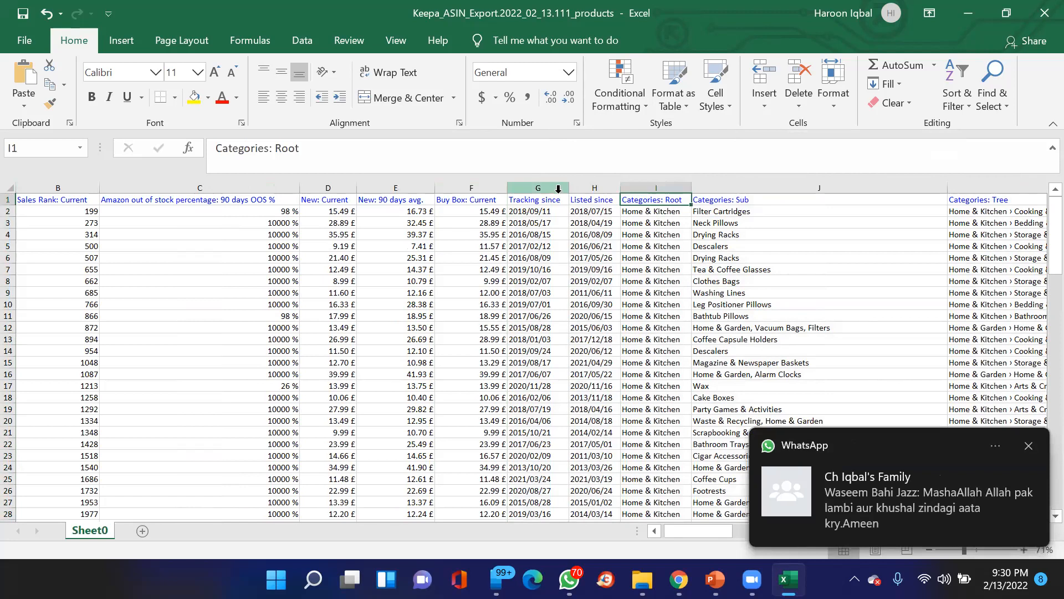
pyautogui.moveTo(558, 187); pyautogui.dragTo(603, 185)
pyautogui.rightClick(602, 185)
pyautogui.click(644, 327)
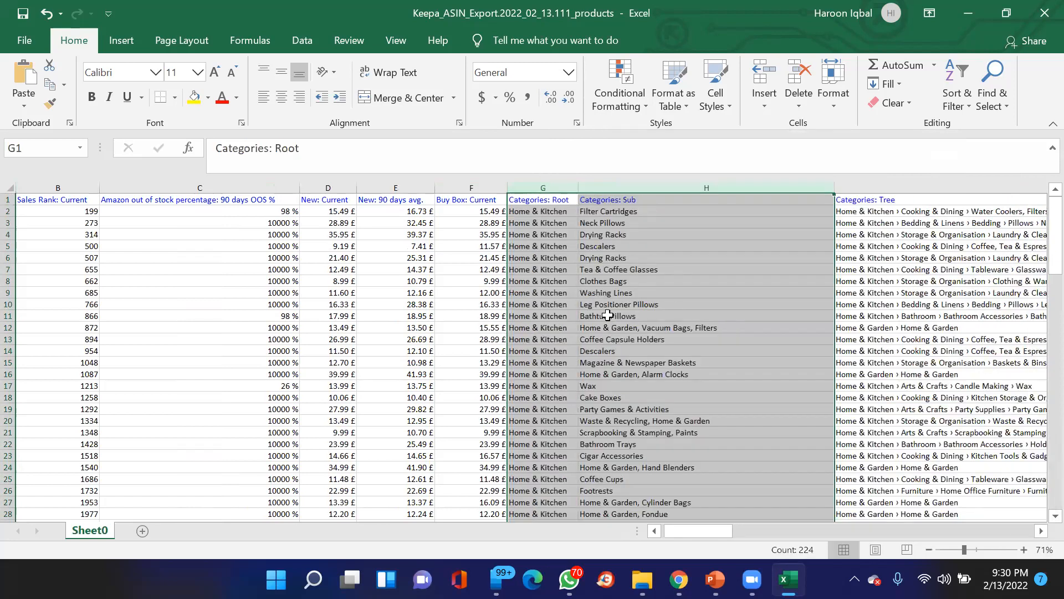
# Step: Delete the columns from Categories: Sub through Variation ASINs
pyautogui.click(634, 292)
pyautogui.moveTo(613, 189); pyautogui.dragTo(107, 200)
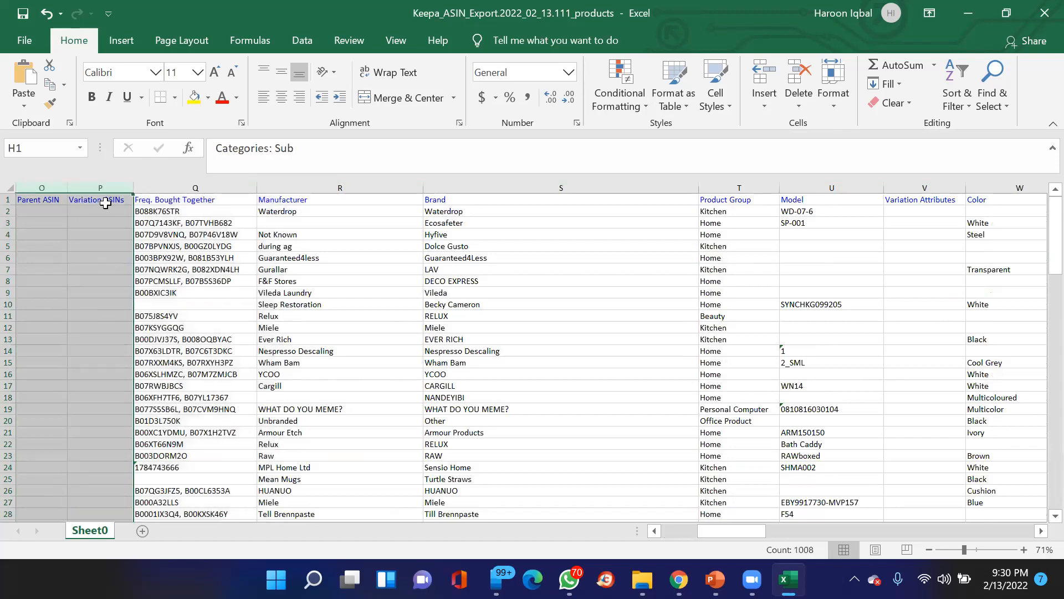
pyautogui.rightClick(104, 189)
pyautogui.click(145, 330)
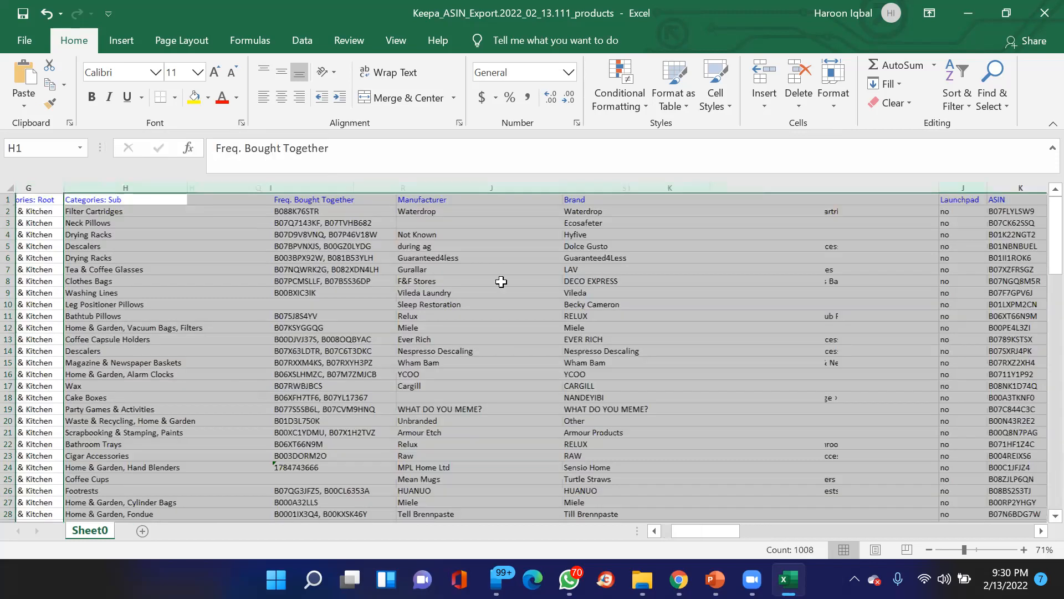
pyautogui.hscroll(-5, 554, 333)
pyautogui.click(721, 223)
# Step: Delete every column after Brand, from Product Group through column BC
pyautogui.click(729, 200)
pyautogui.click(824, 201)
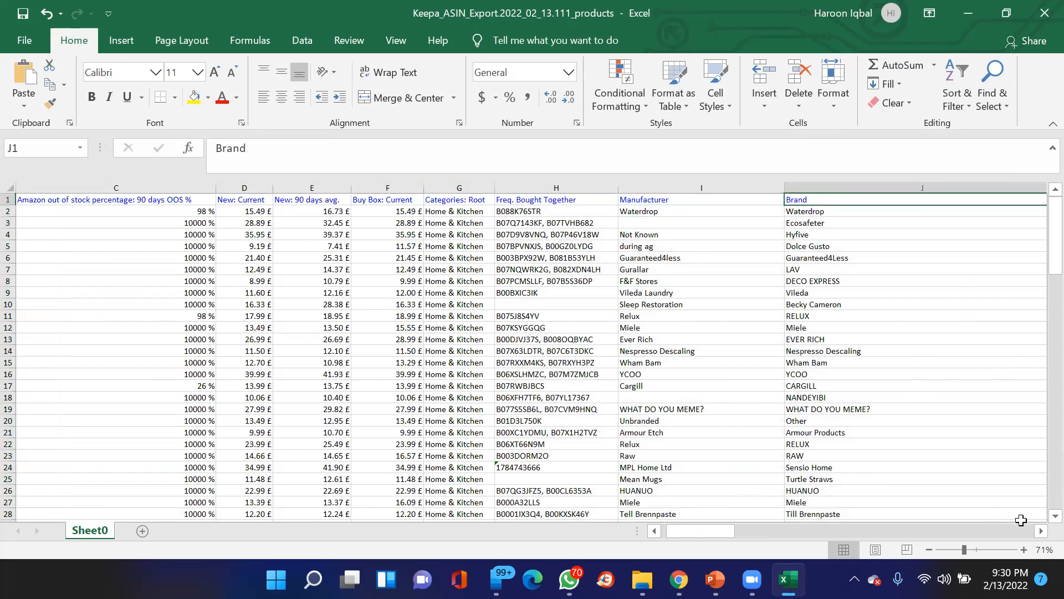
pyautogui.click(1041, 531)
pyautogui.click(1041, 531)
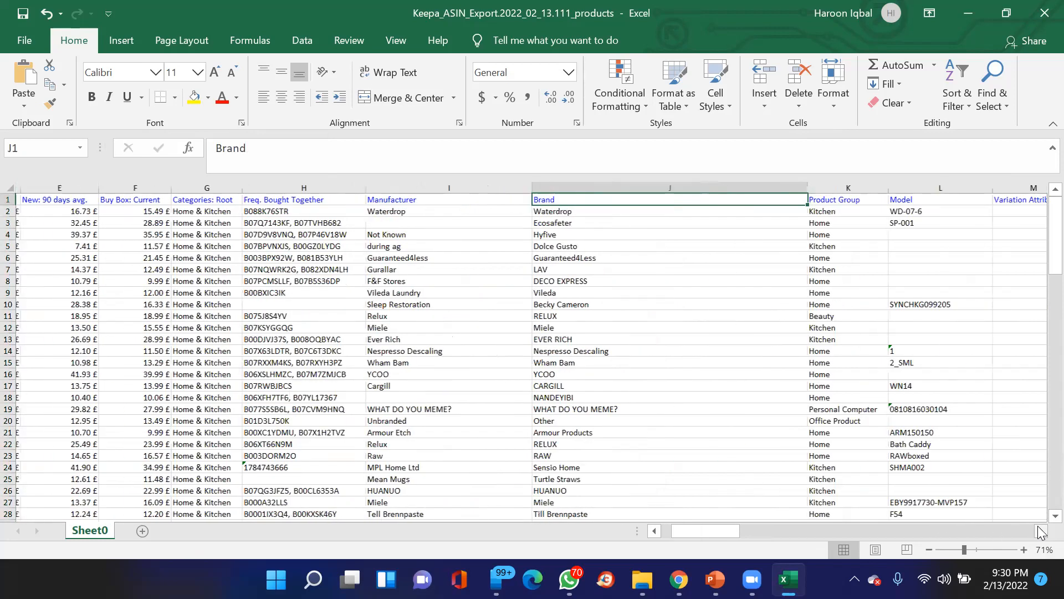
pyautogui.click(1041, 531)
pyautogui.click(1041, 531)
pyautogui.moveTo(521, 178); pyautogui.dragTo(1043, 170)
pyautogui.rightClick(725, 183)
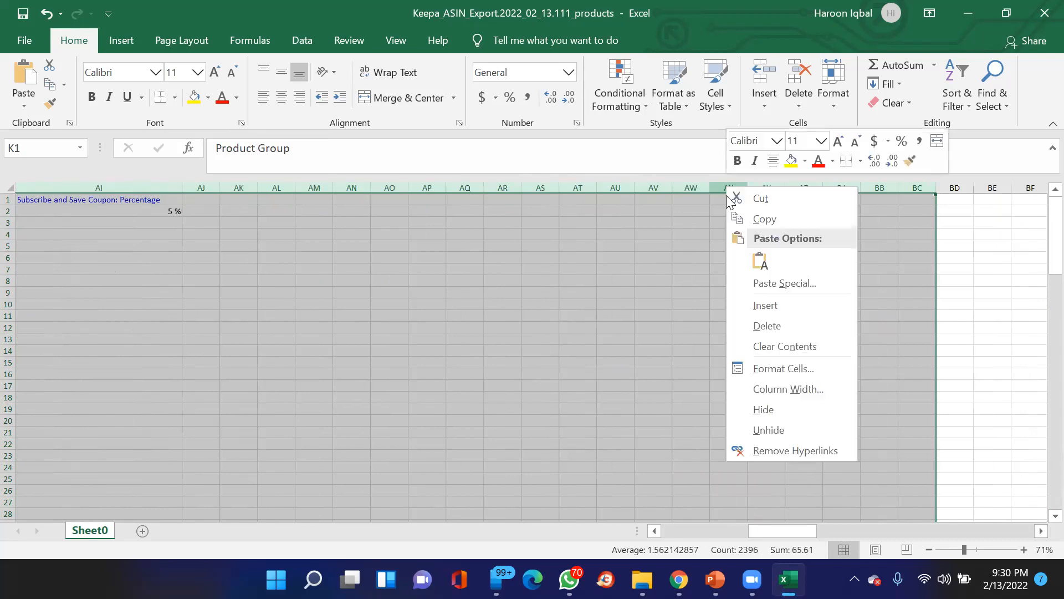
pyautogui.click(781, 327)
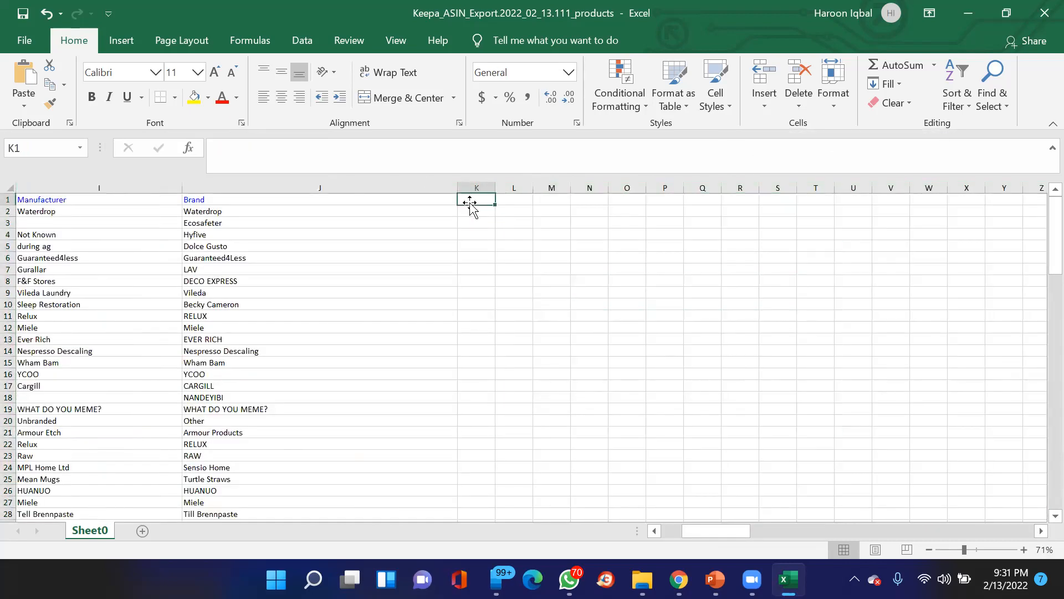
# Step: Enter the header "Webiste" in K1, beside the Brand column
pyautogui.write('Webiste')
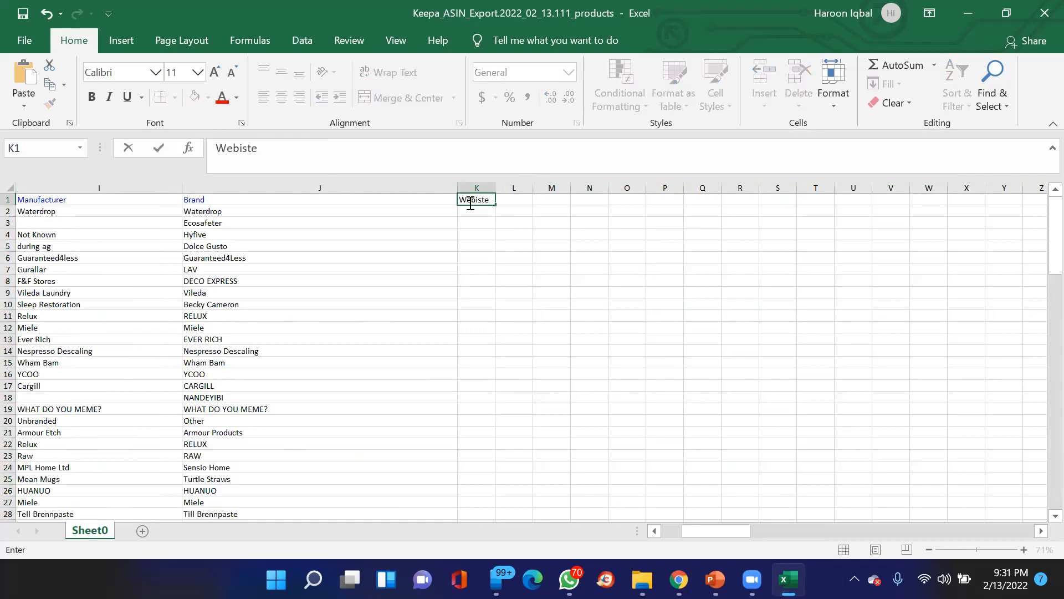
pyautogui.press('pagedown')
pyautogui.press('Up')
pyautogui.press('Up')
pyautogui.press('Up')
pyautogui.press('Up')
pyautogui.press('Up')
pyautogui.press('Up')
pyautogui.press('Up')
pyautogui.press('Up')
pyautogui.press('Up')
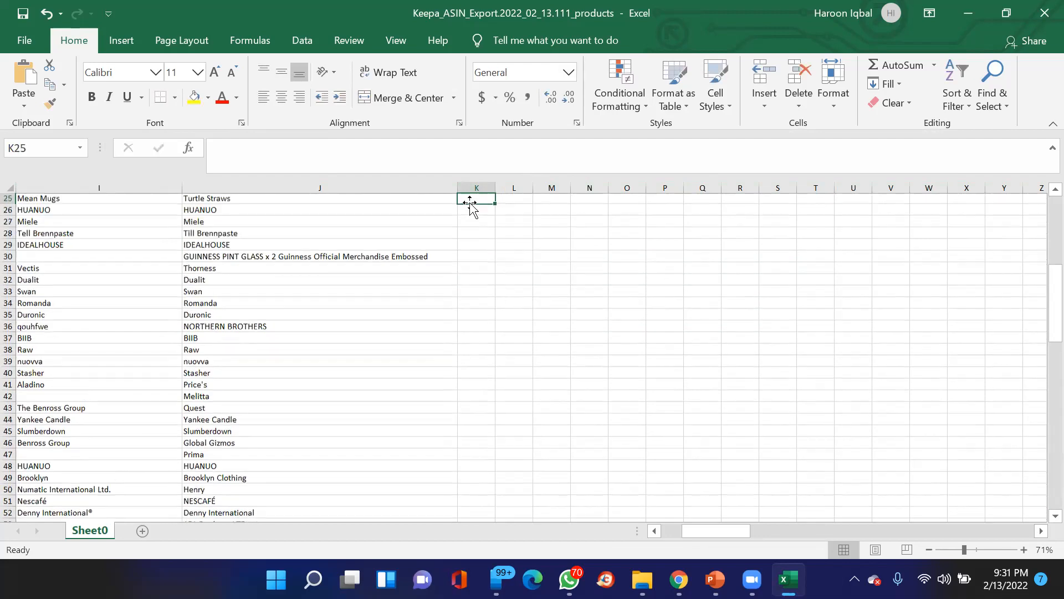
pyautogui.press('Up')
pyautogui.press('Up')
pyautogui.press('Up')
pyautogui.press('Up')
pyautogui.press('Up')
pyautogui.press('Up')
pyautogui.press('Up')
pyautogui.press('Up')
pyautogui.press('Up')
pyautogui.press('Up')
pyautogui.press('Up')
pyautogui.press('Up')
pyautogui.press('Up')
pyautogui.press('Up')
pyautogui.press('Up')
pyautogui.press('Up')
pyautogui.press('Up')
pyautogui.press('Up')
pyautogui.press('Up')
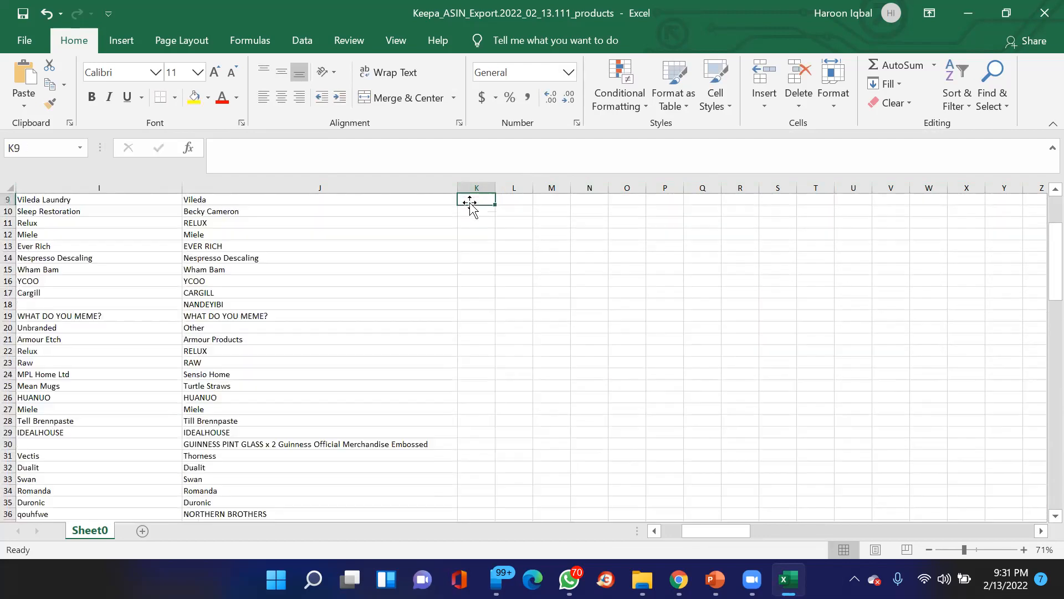
# Step: Add the headers "Email" in L1 and "Contact" in M1
pyautogui.press('Right')
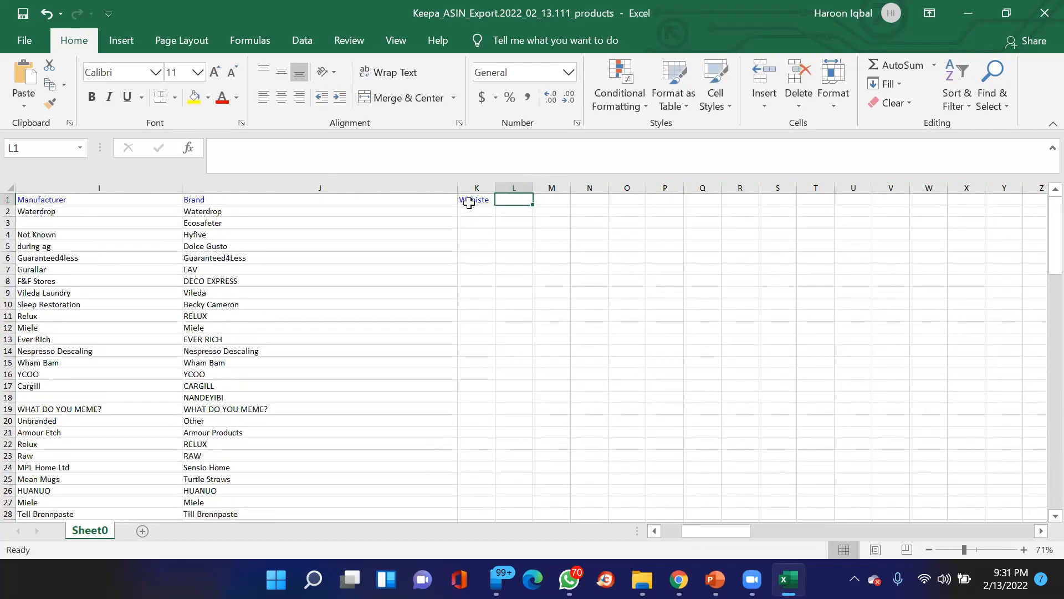
pyautogui.write('Email')
pyautogui.press('Right')
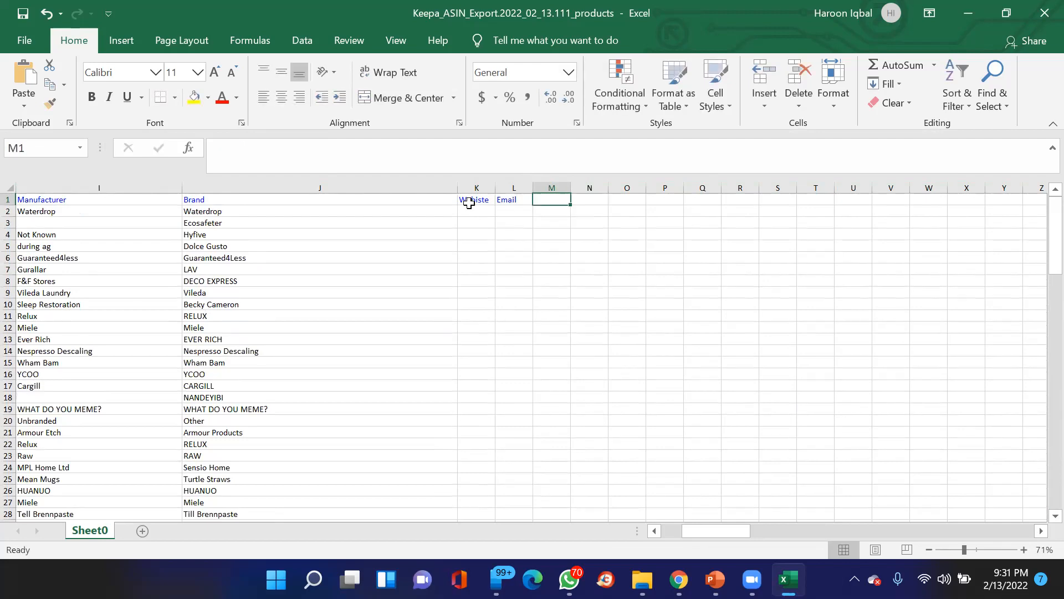
pyautogui.write('Coantc')
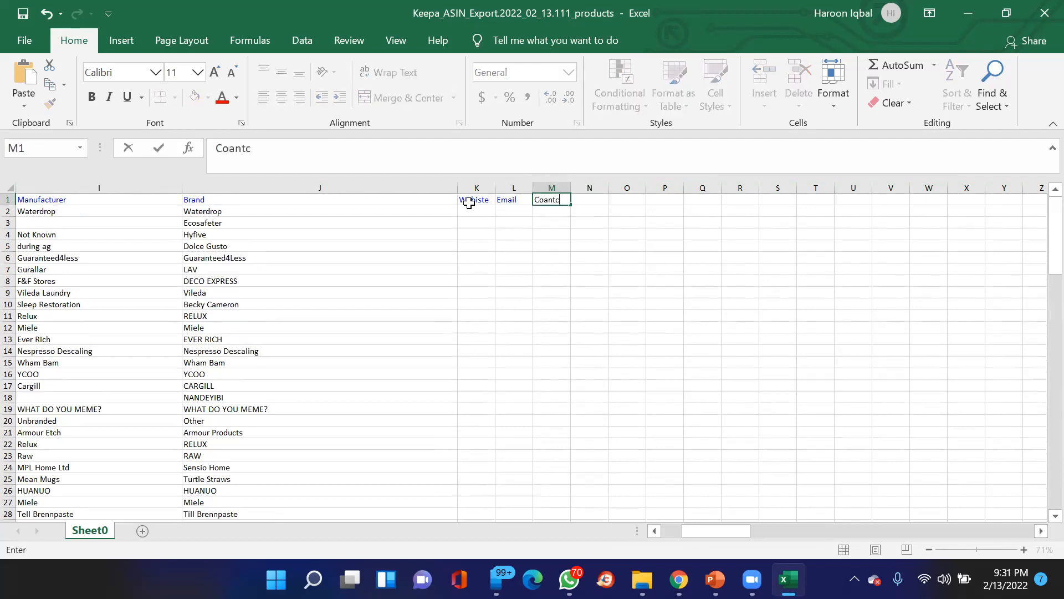
pyautogui.press('BackSpace')
pyautogui.press('BackSpace')
pyautogui.press('BackSpace')
pyautogui.press('BackSpace')
pyautogui.write('ntact')
pyautogui.press('Tab')
# Step: Examine the first product's Manufacturer and Brand entries in row 2 and dismiss the notification popup
pyautogui.press('Left')
pyautogui.press('Left')
pyautogui.press('Left')
pyautogui.press('Left')
pyautogui.press('Left')
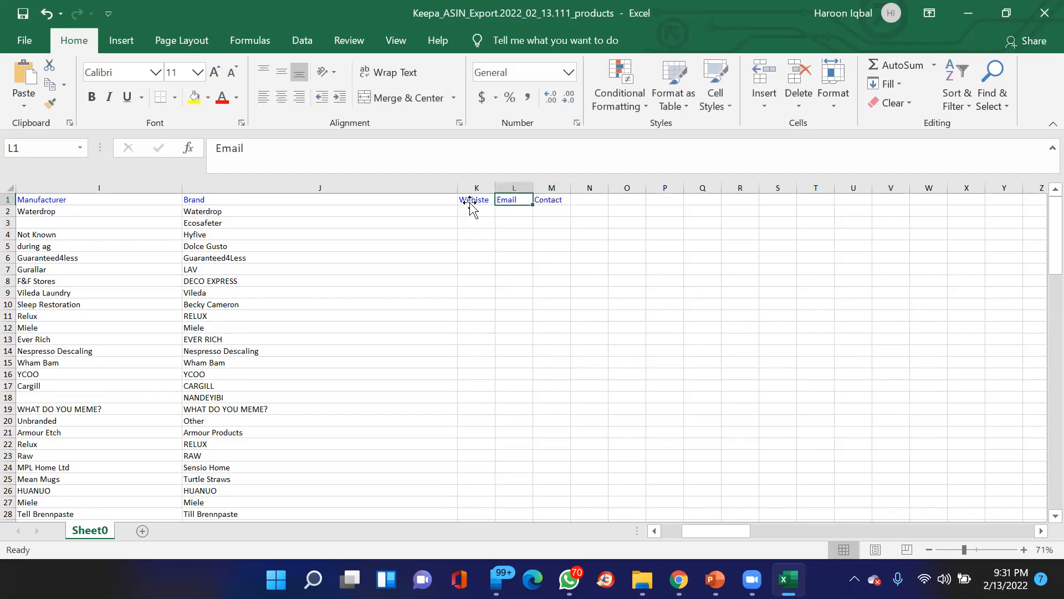
pyautogui.press('Down')
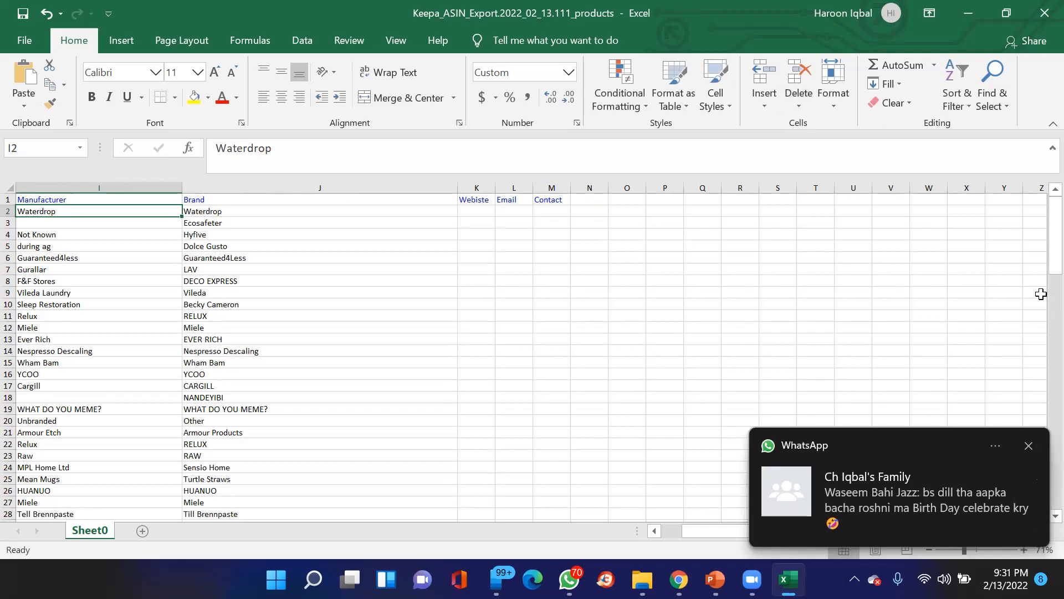
pyautogui.click(1030, 445)
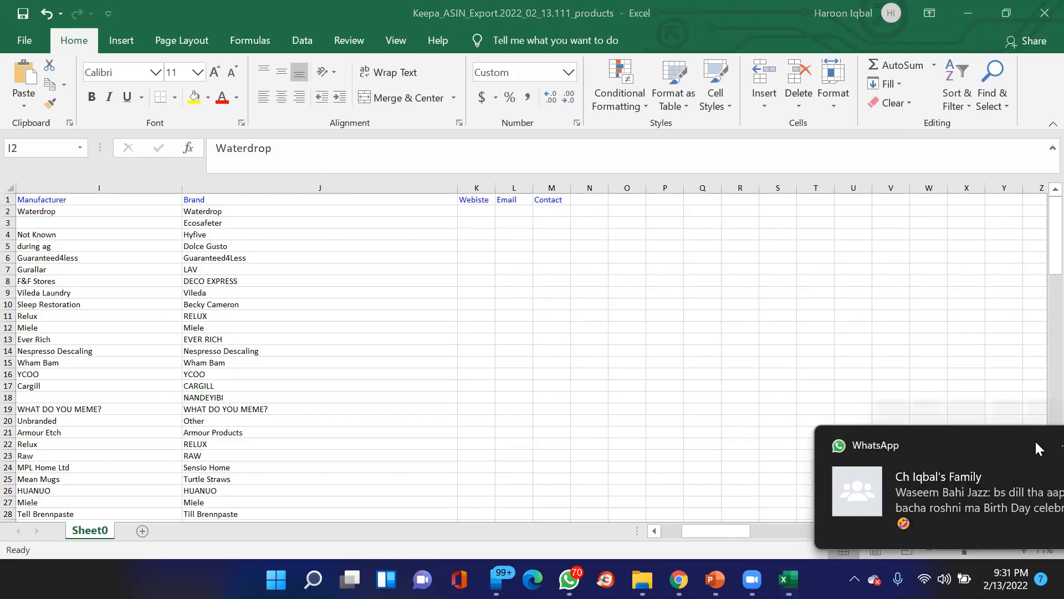
pyautogui.click(235, 214)
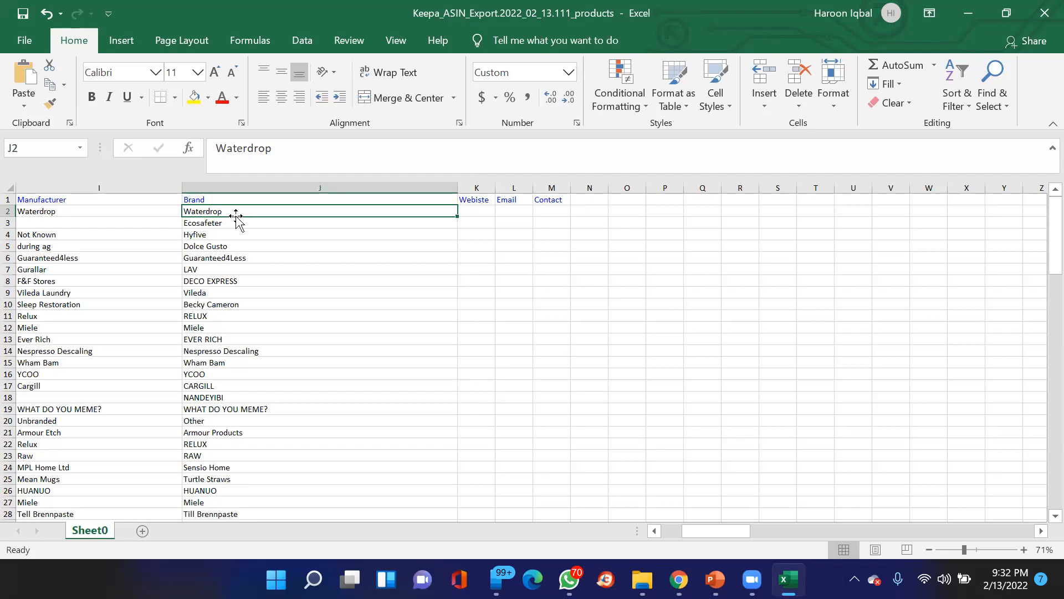
# Step: Switch to the PowerPoint slide show and advance past the Product Hunting Criteria slide through Manual Product Hunting Method to the Questions slide
pyautogui.hscroll(-5, 593, 462)
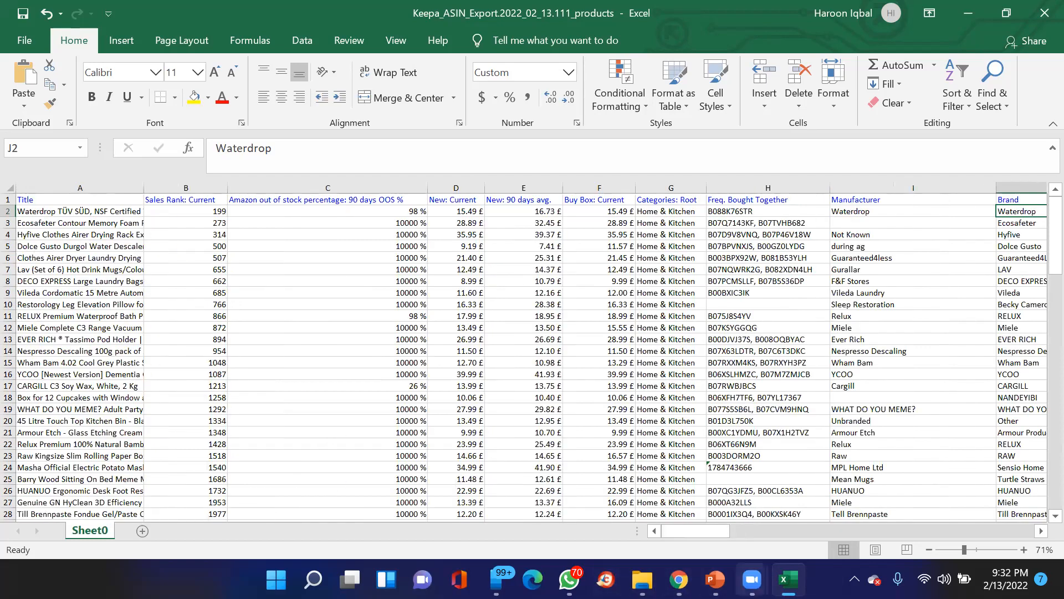
pyautogui.moveTo(715, 579)
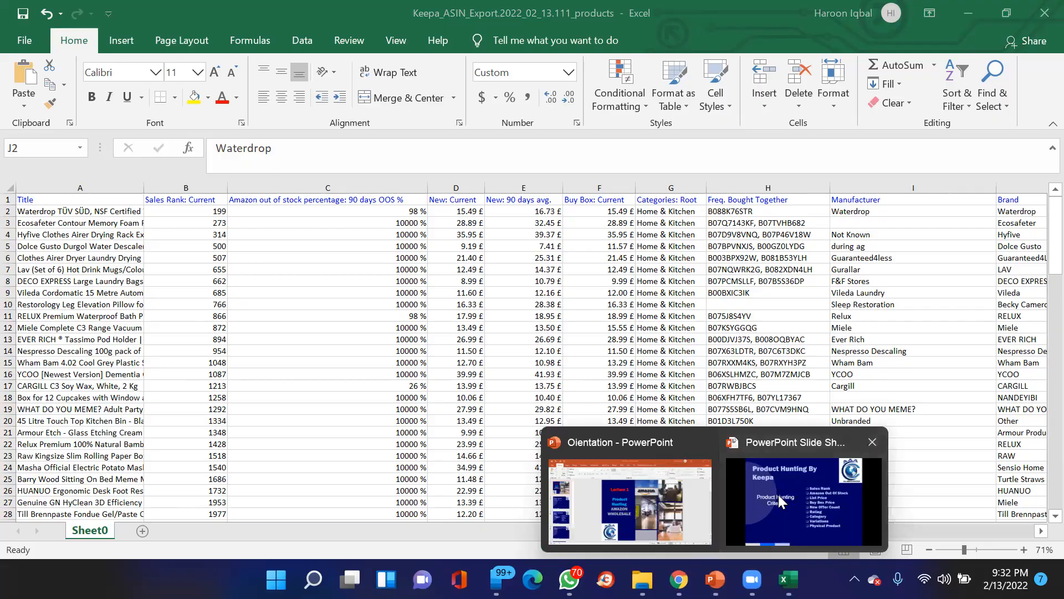
pyautogui.click(778, 495)
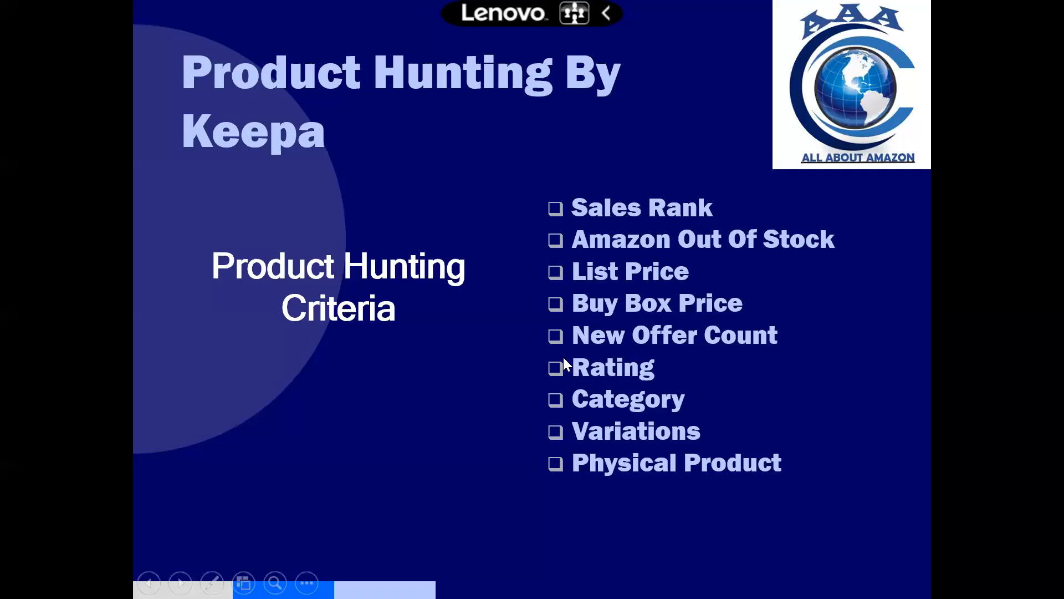
pyautogui.click(805, 311)
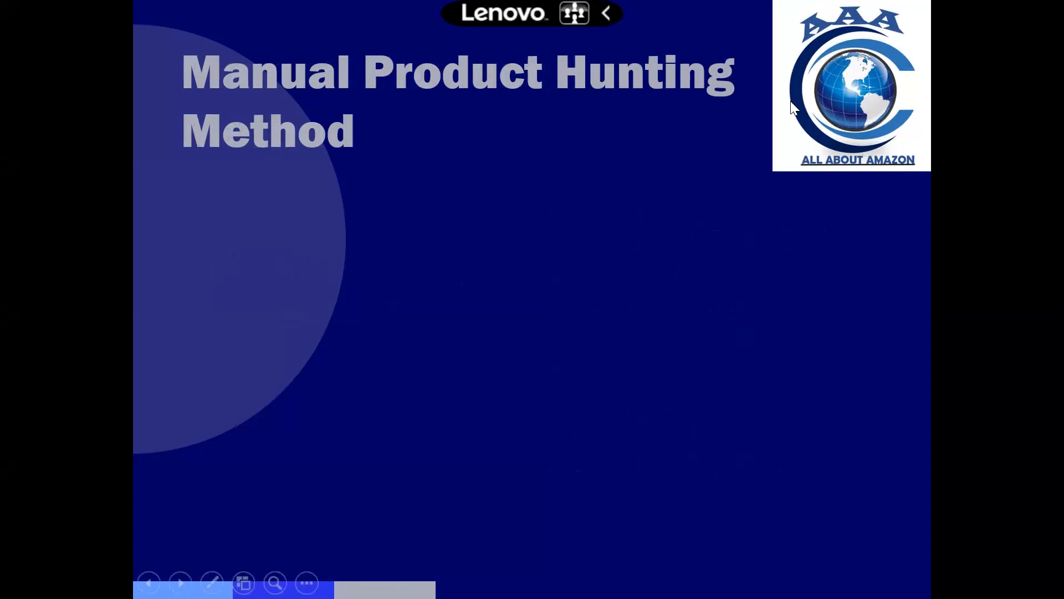
pyautogui.click(441, 389)
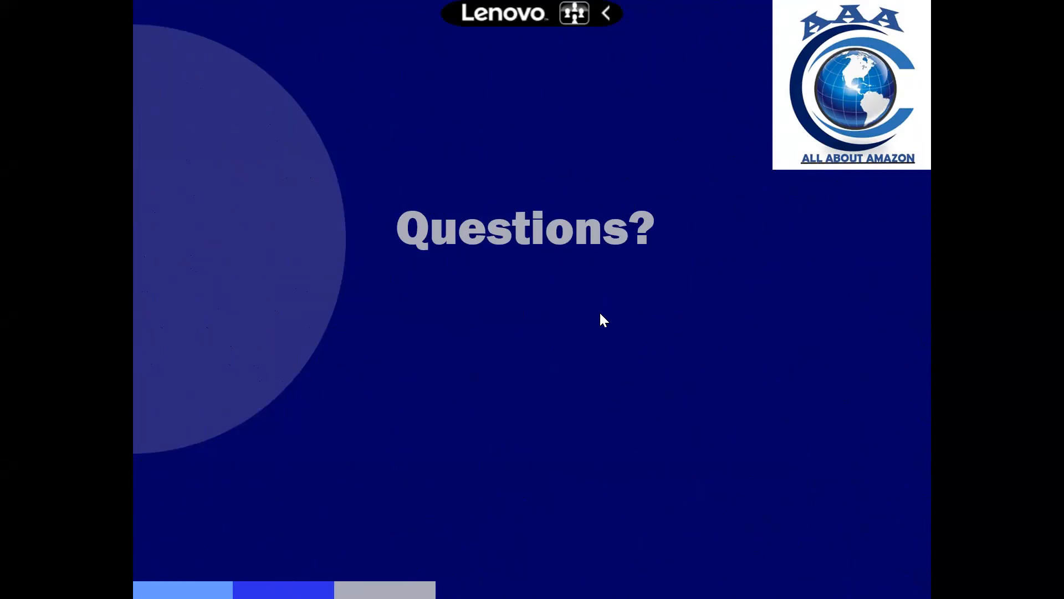
pyautogui.click(552, 326)
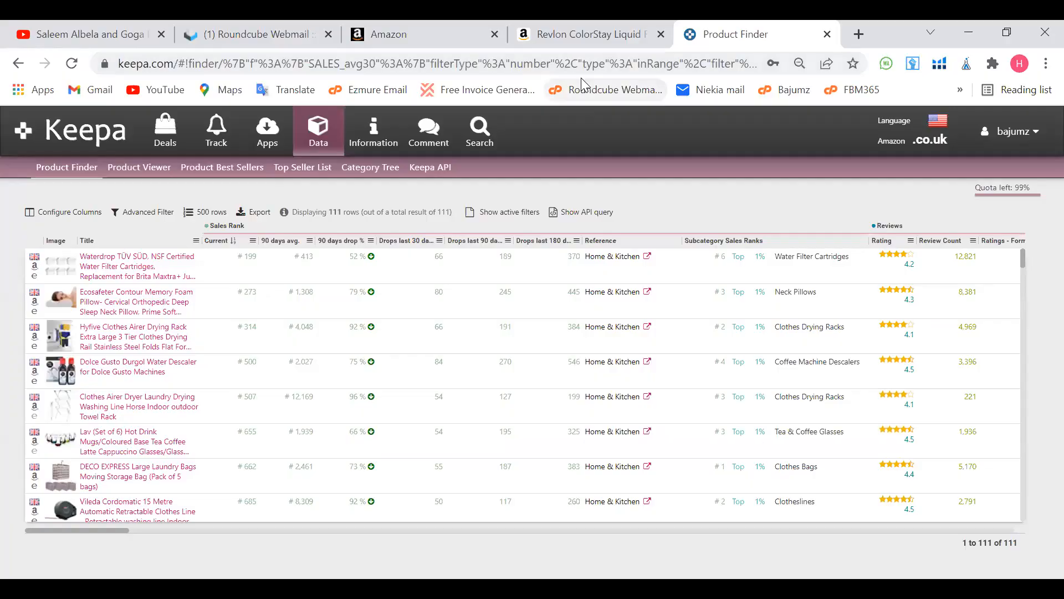
# Step: Switch to Chrome and open amazon.co.uk in place of the Keepa Product Finder page
pyautogui.click(596, 64)
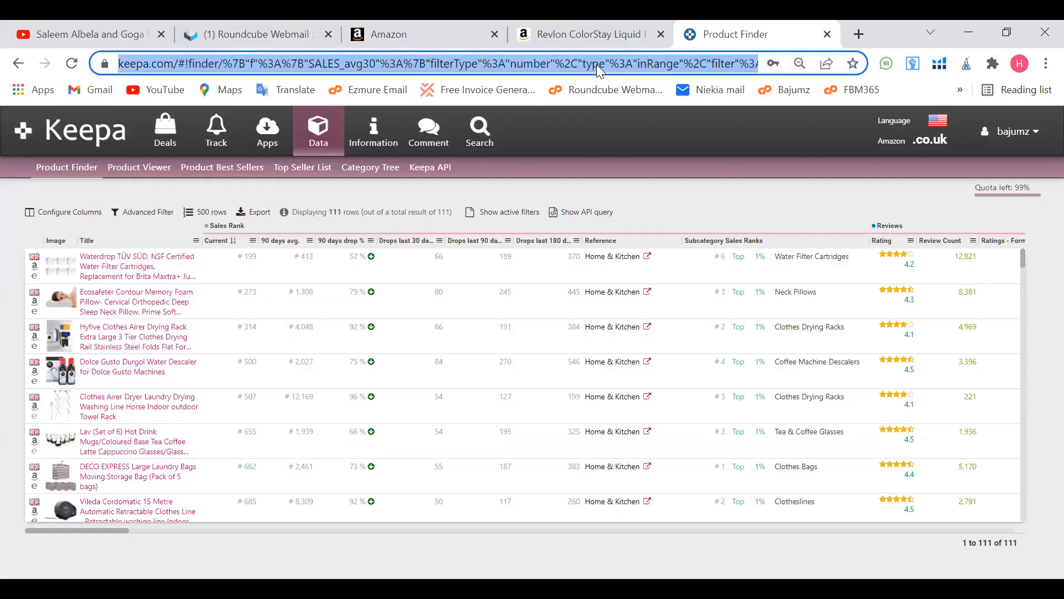
pyautogui.write('goo')
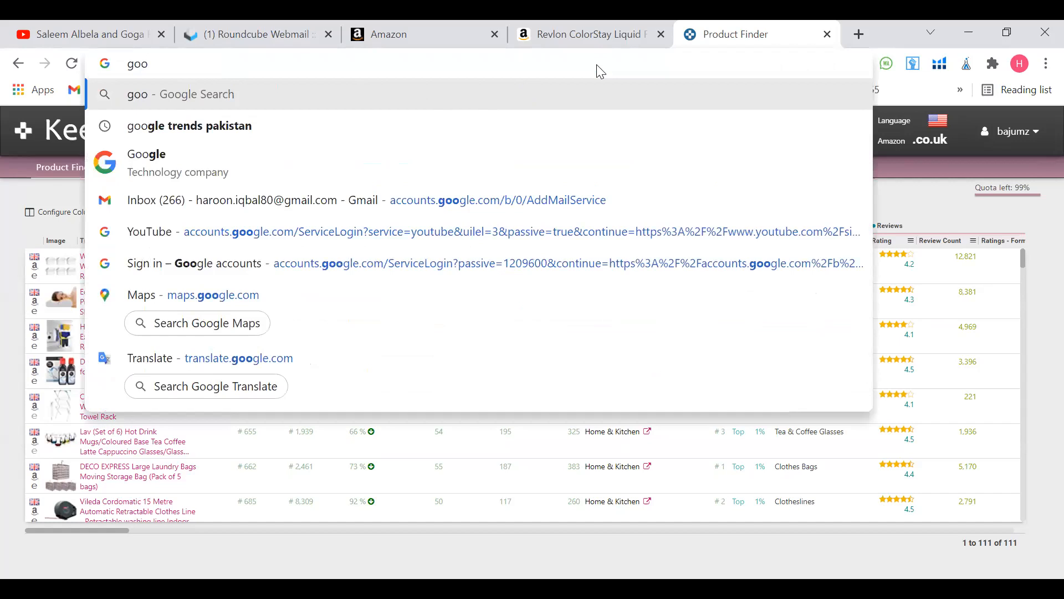
pyautogui.press('BackSpace')
pyautogui.press('BackSpace')
pyautogui.press('BackSpace')
pyautogui.write('amazon.co.uk')
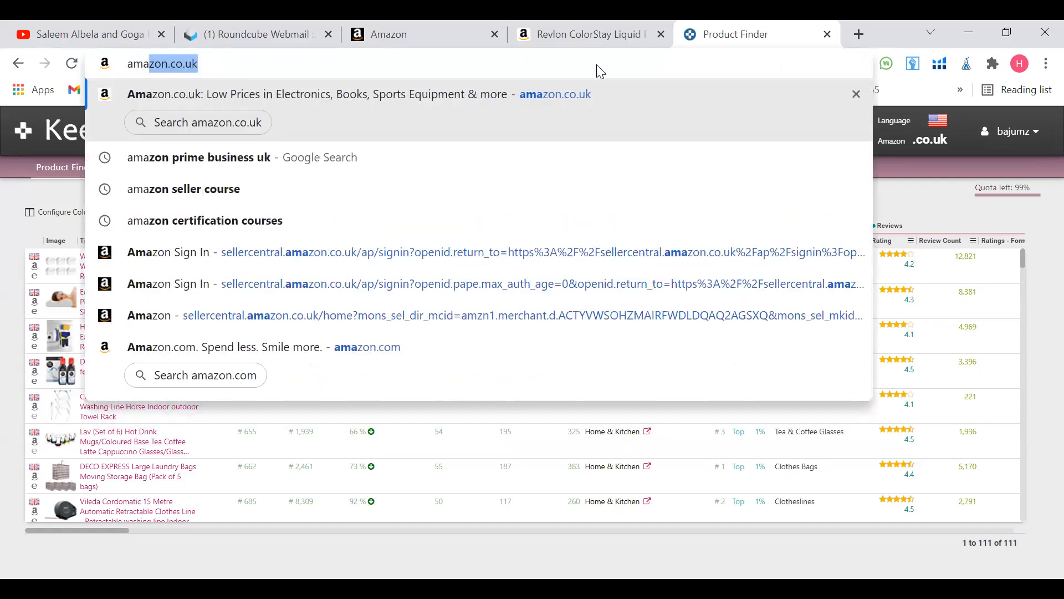
pyautogui.click(556, 99)
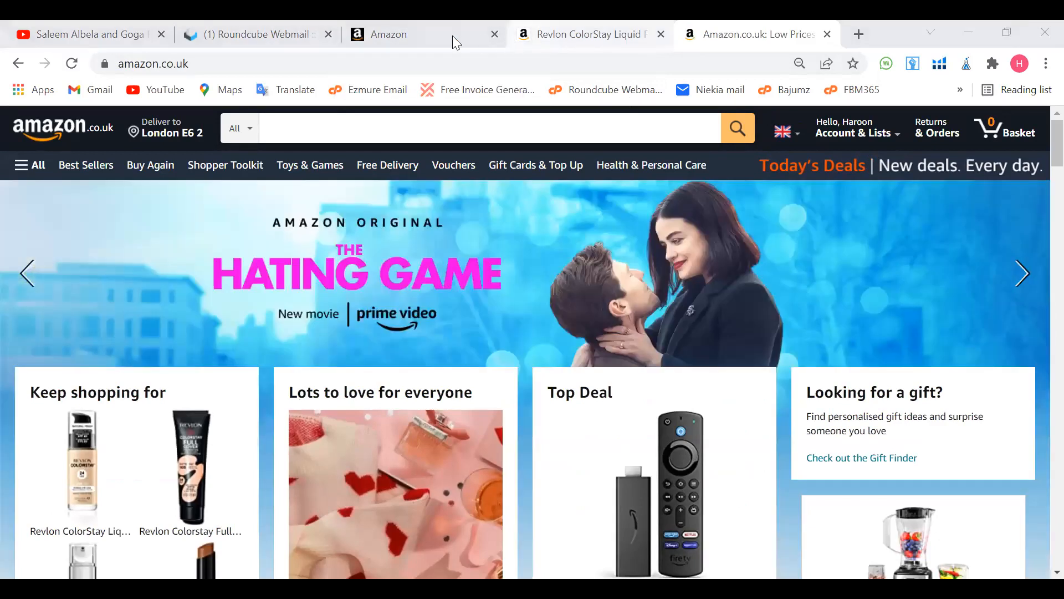
pyautogui.click(416, 27)
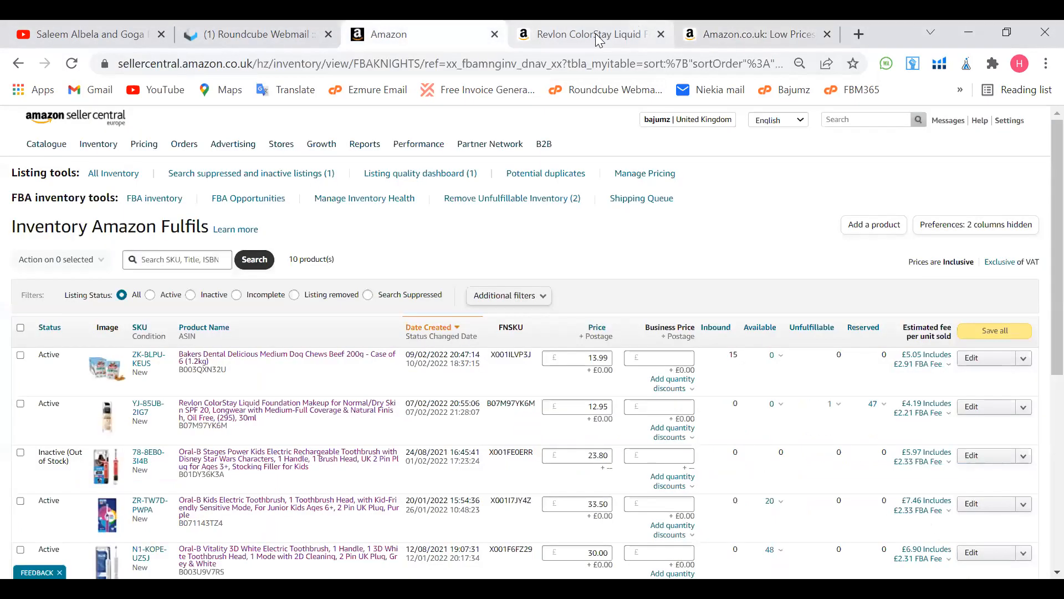
pyautogui.click(599, 36)
pyautogui.click(754, 34)
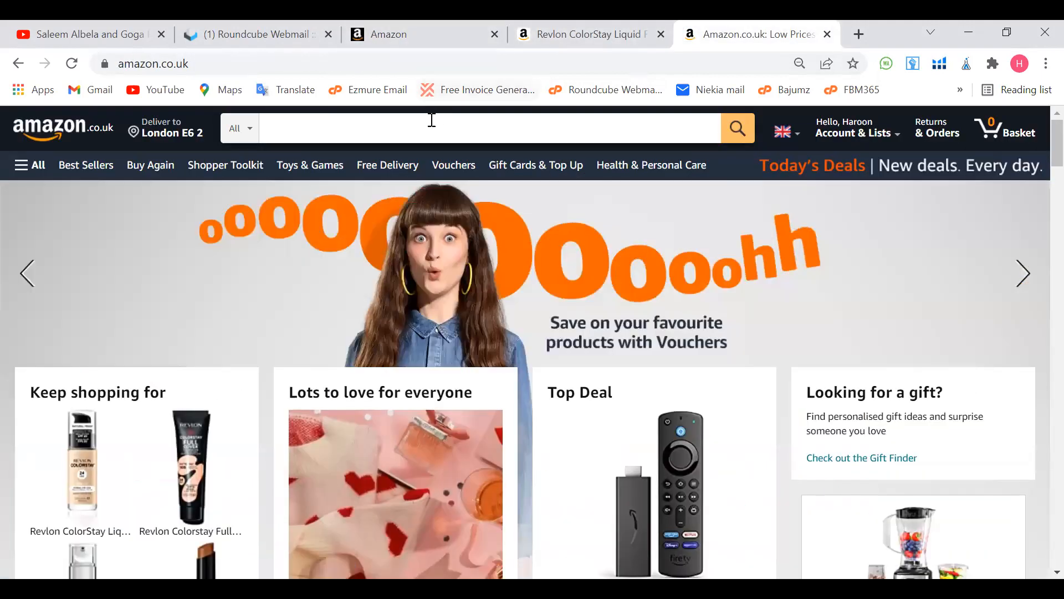
pyautogui.click(427, 134)
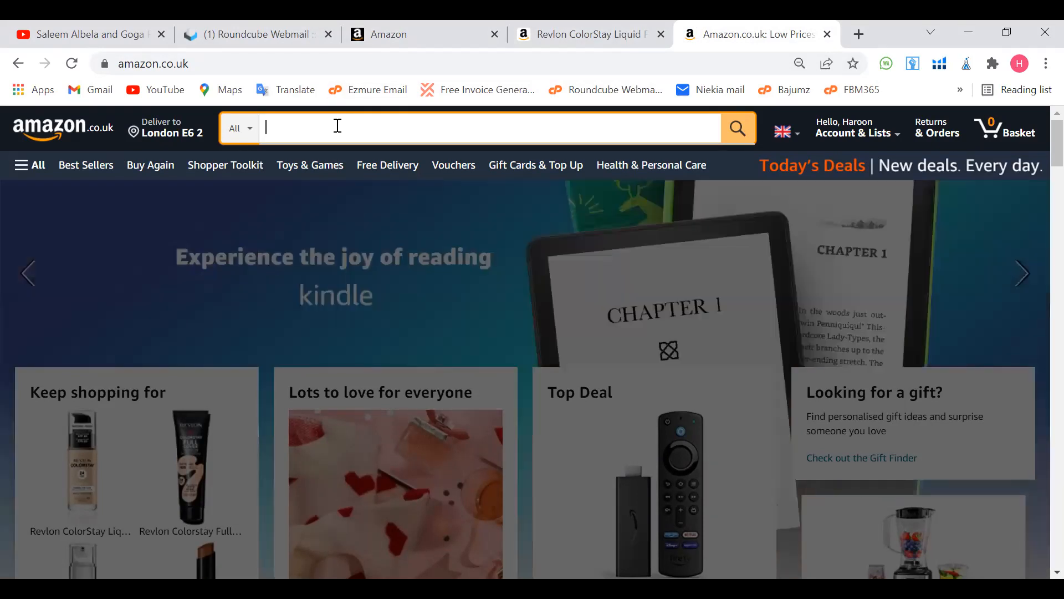
pyautogui.hotkey('ctrl', 'v')
pyautogui.moveTo(716, 127); pyautogui.dragTo(93, 123)
pyautogui.click(94, 131)
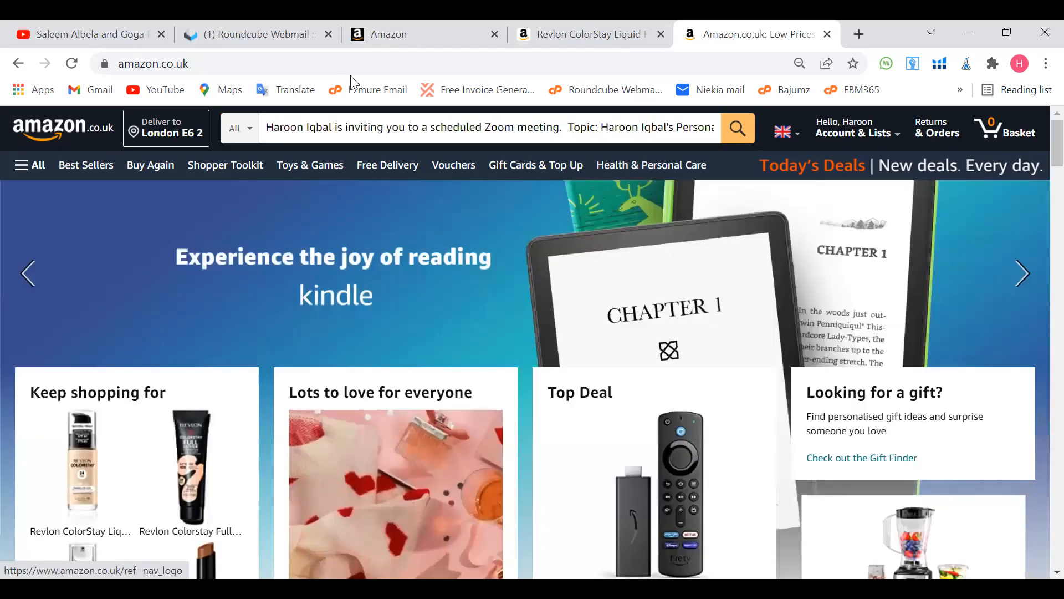
pyautogui.click(323, 128)
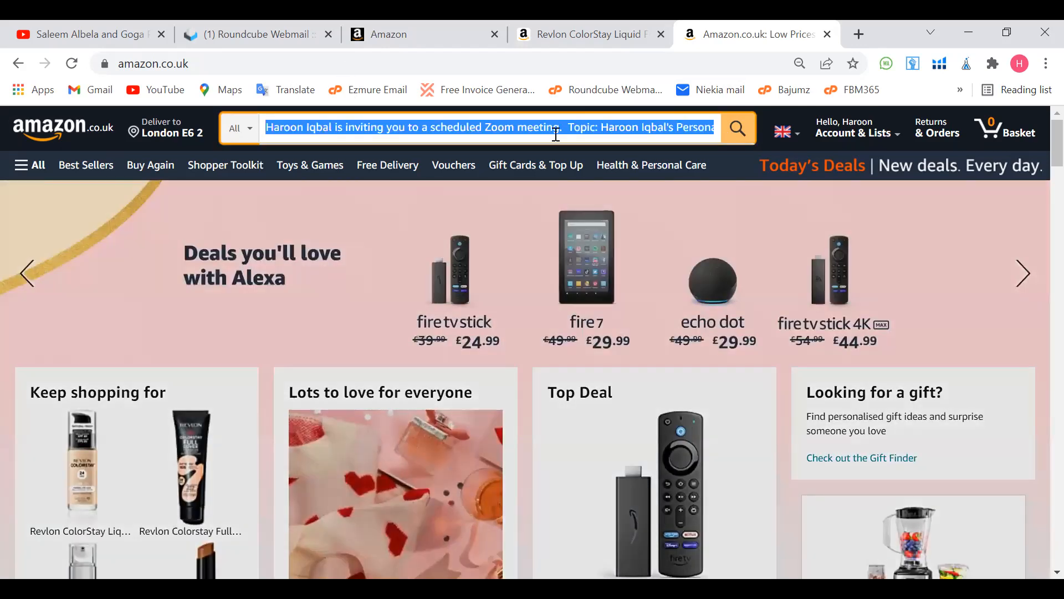
pyautogui.press('BackSpace')
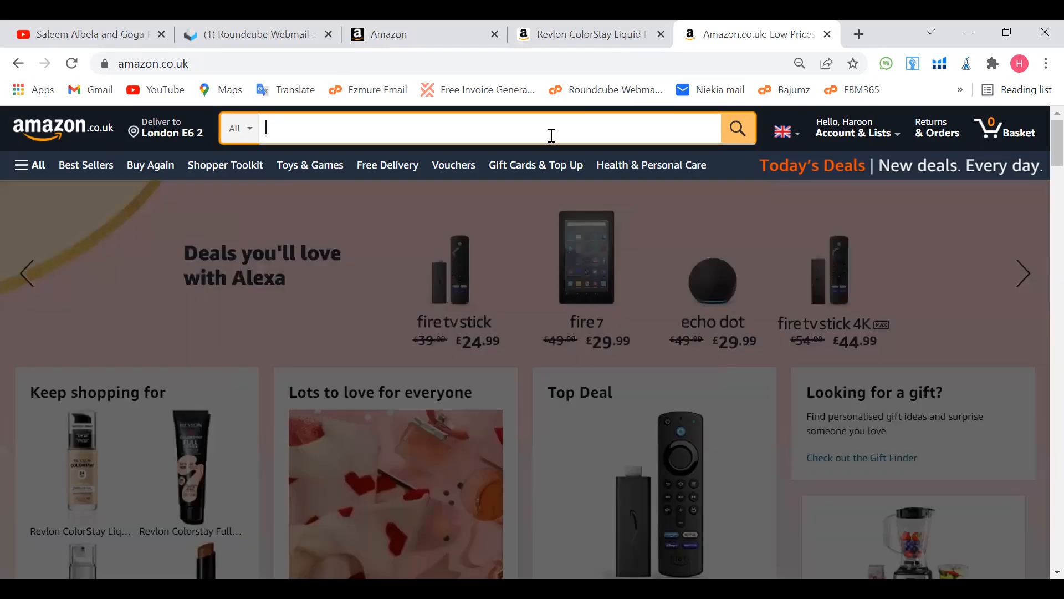
# Step: View the store's delivery location options and close them without changing the location
pyautogui.click(170, 135)
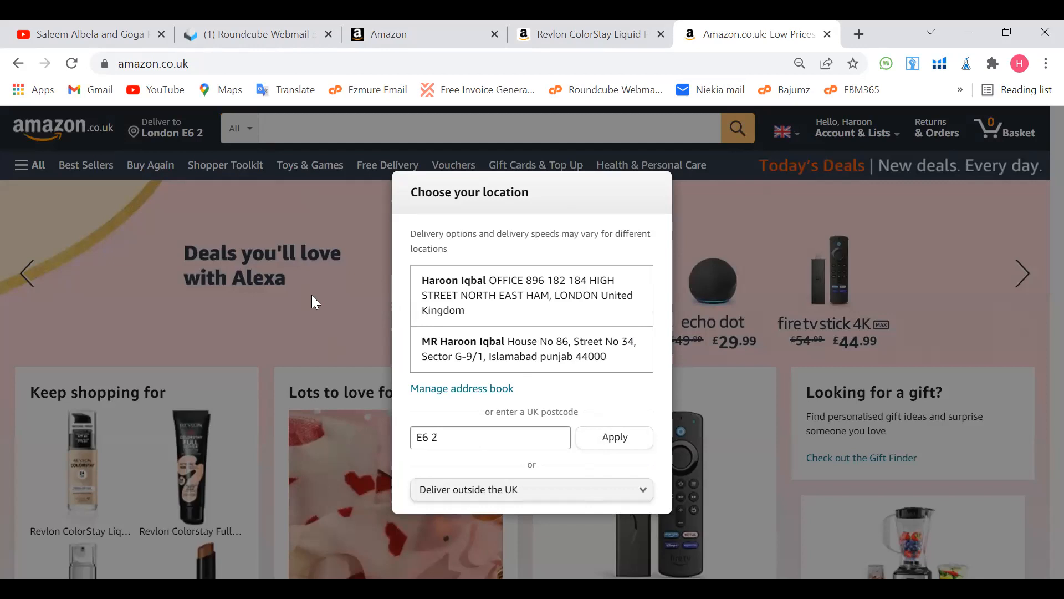
pyautogui.click(198, 210)
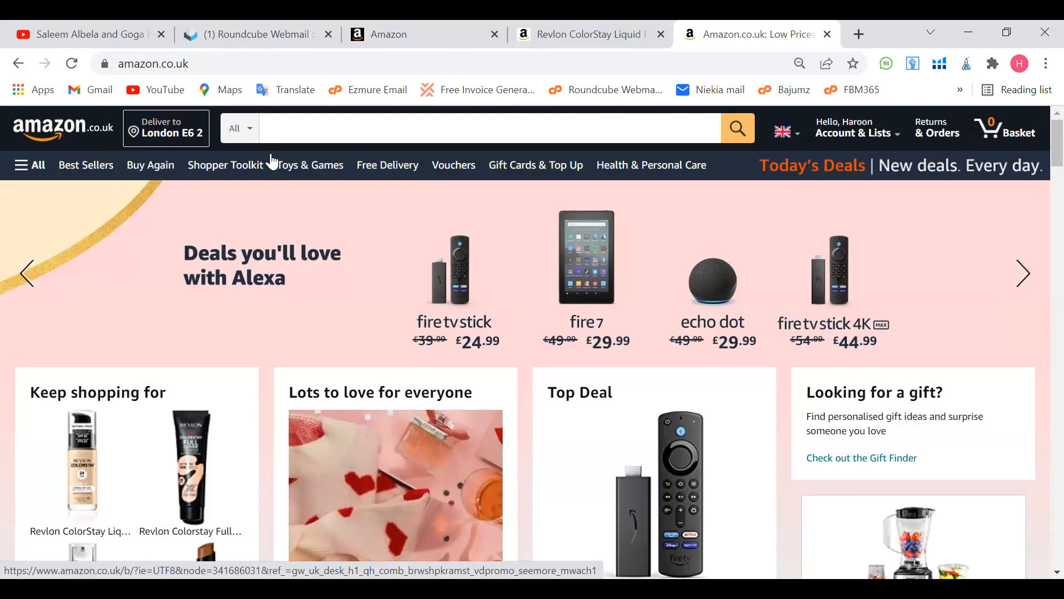
# Step: Search Amazon UK for the ASIN B088K76STR and open the Waterdrop Lucid Water Filter Jug listing
pyautogui.click(292, 135)
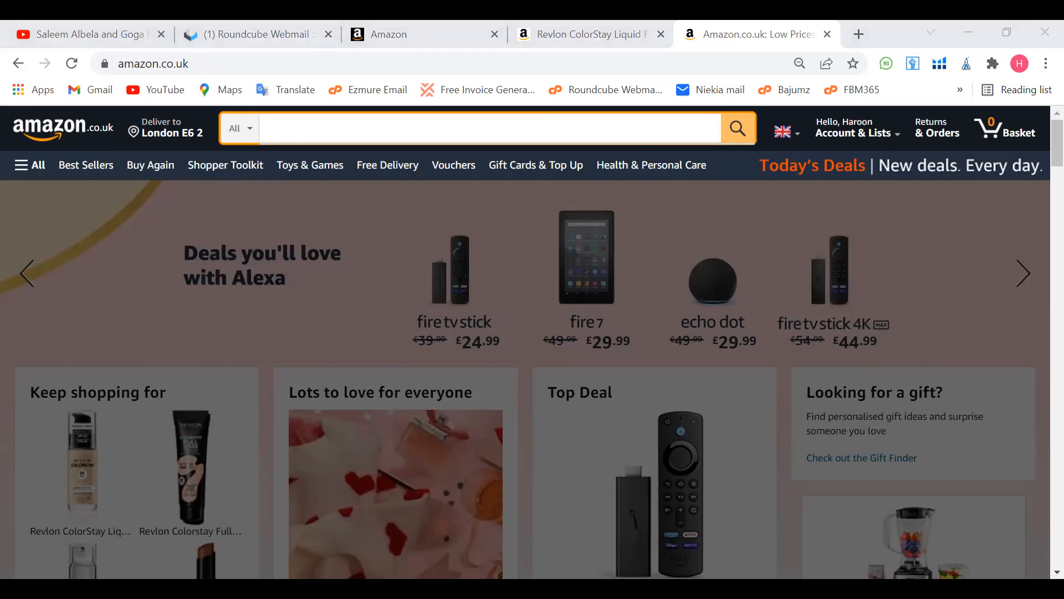
pyautogui.click(445, 131)
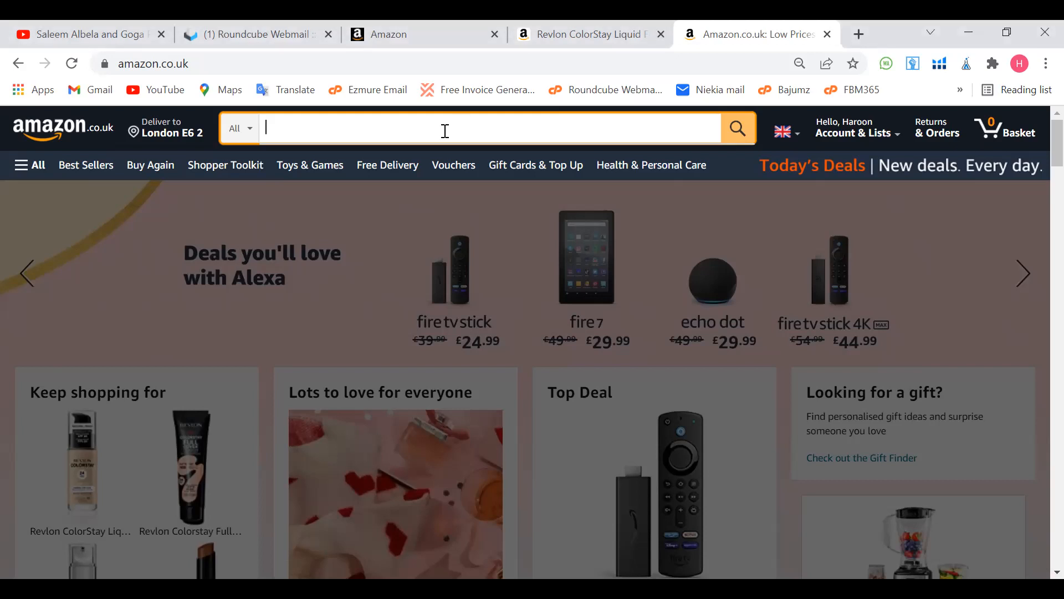
pyautogui.write('B088K76STR')
pyautogui.click(738, 130)
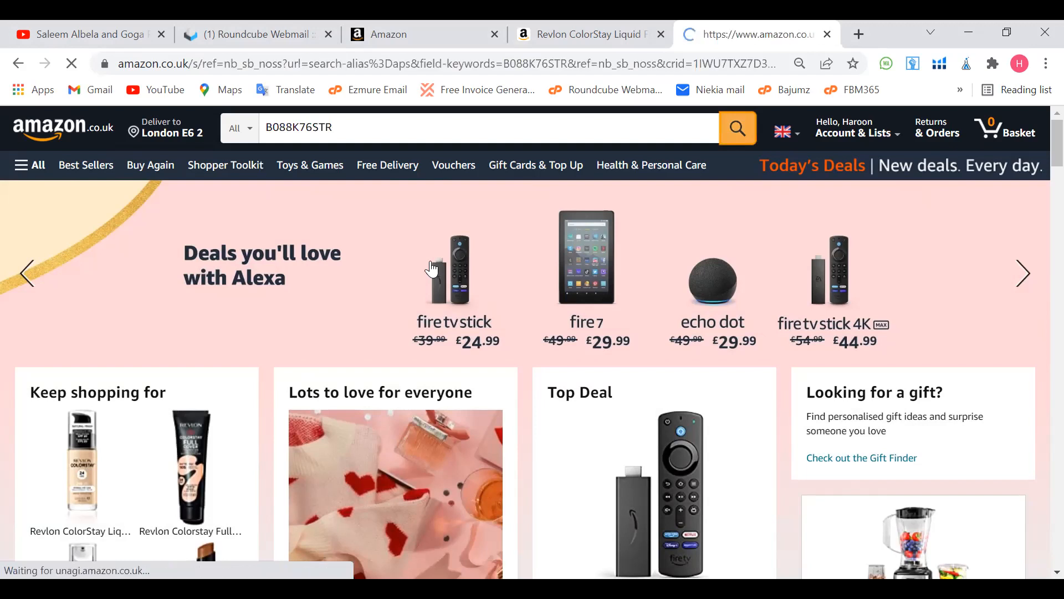
pyautogui.scroll(-5, 493, 289)
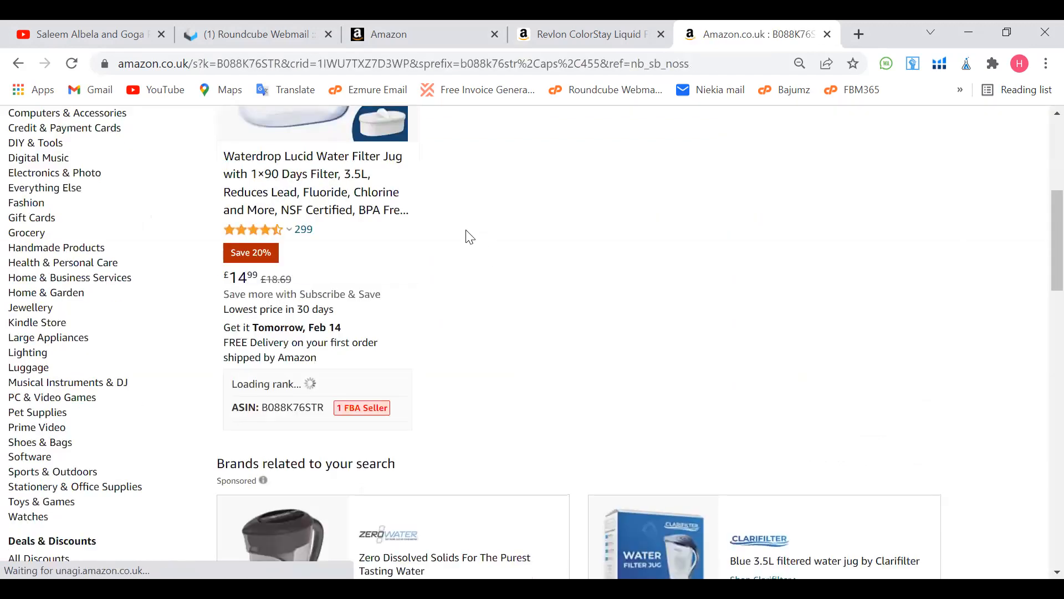
pyautogui.scroll(1, 481, 211)
pyautogui.scroll(1, 454, 270)
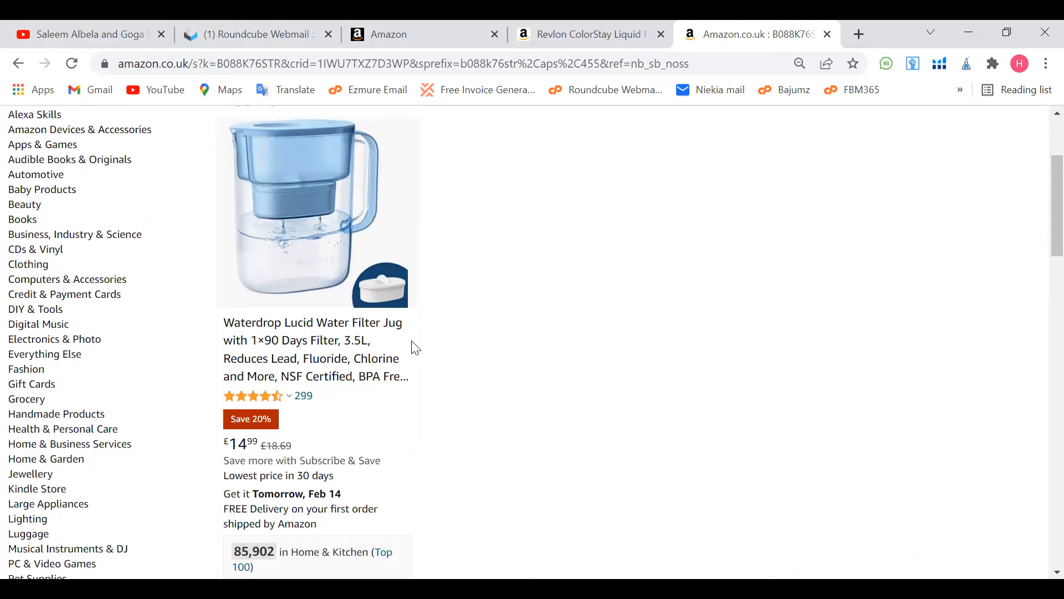
pyautogui.click(321, 362)
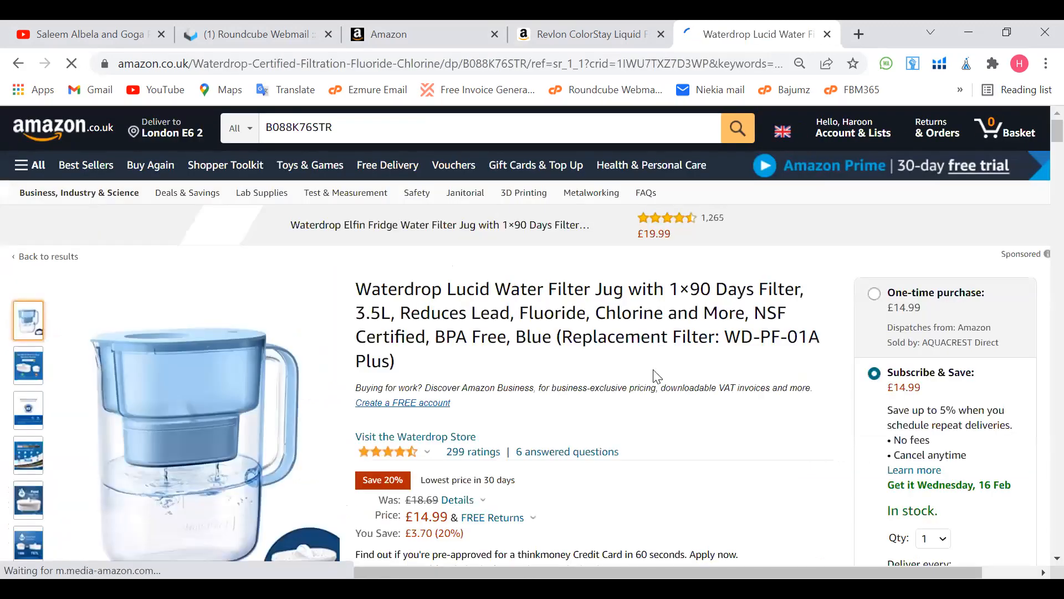
# Step: Examine the water filter jug's title, price, seller, purchase options and item description on its listing page
pyautogui.scroll(-3, 657, 376)
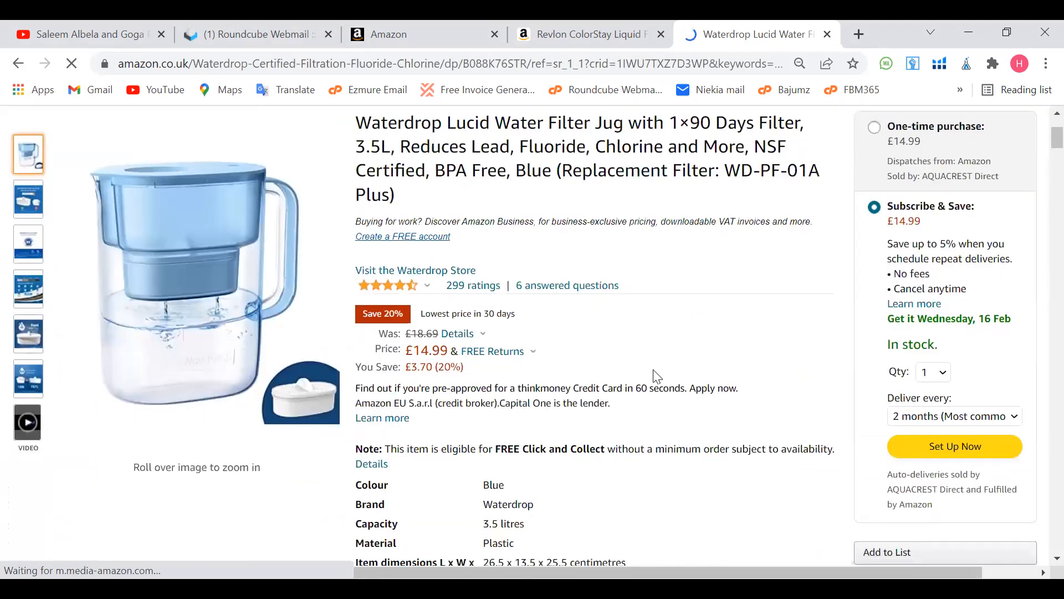
pyautogui.scroll(2, 657, 375)
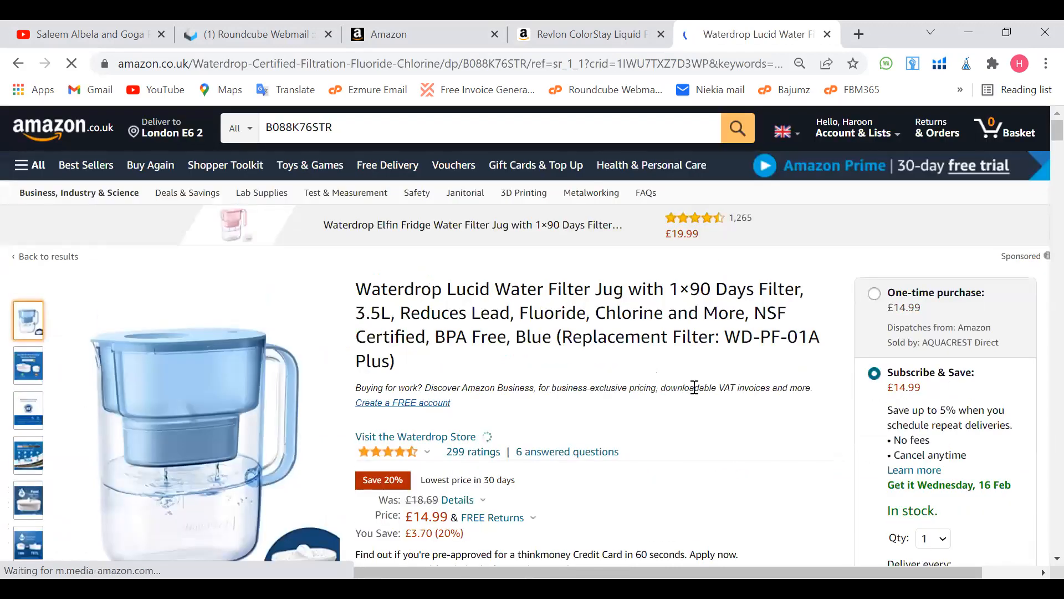
pyautogui.scroll(-6, 694, 386)
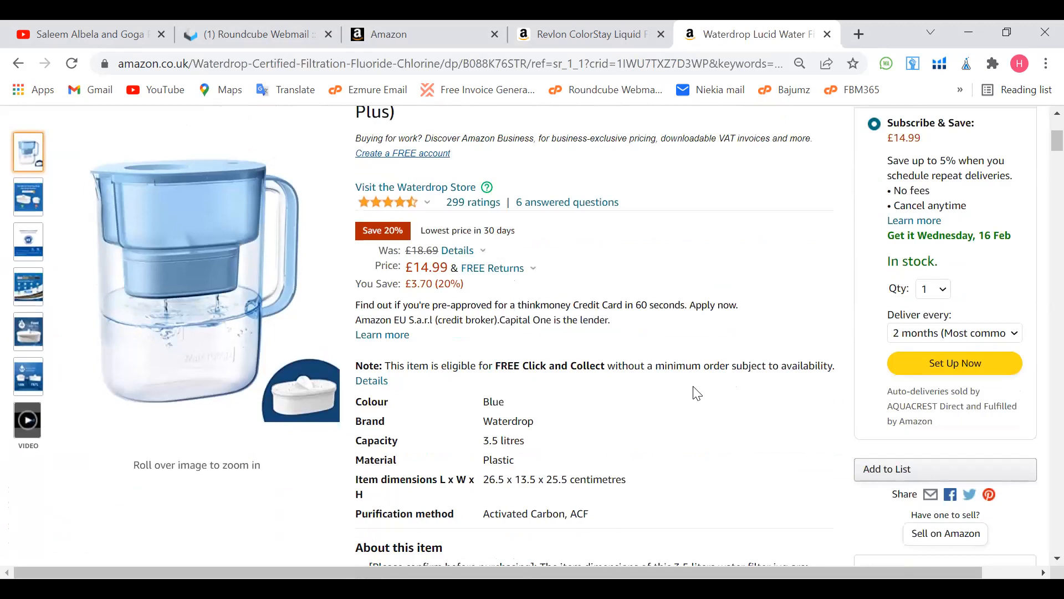
pyautogui.scroll(-3, 696, 392)
pyautogui.scroll(5, 696, 392)
pyautogui.scroll(2, 535, 280)
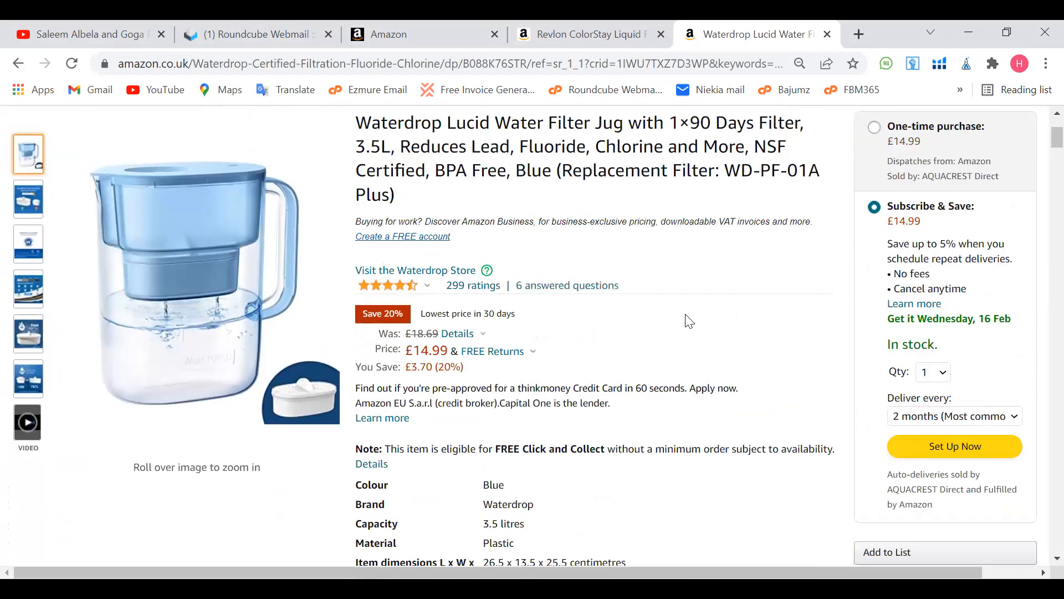
pyautogui.scroll(-1, 687, 319)
pyautogui.scroll(-1, 689, 321)
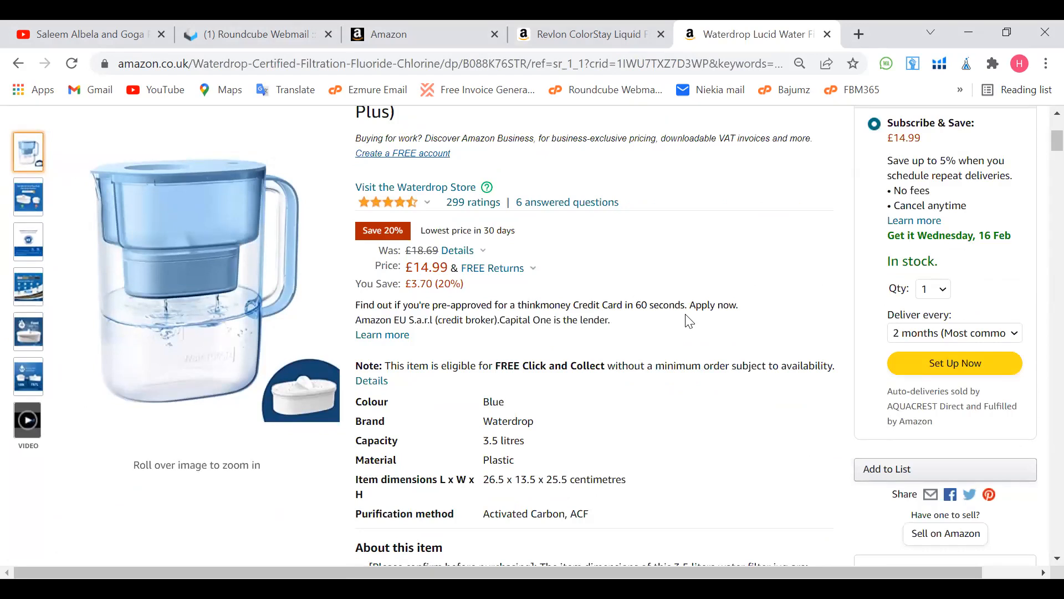
pyautogui.scroll(-4, 689, 322)
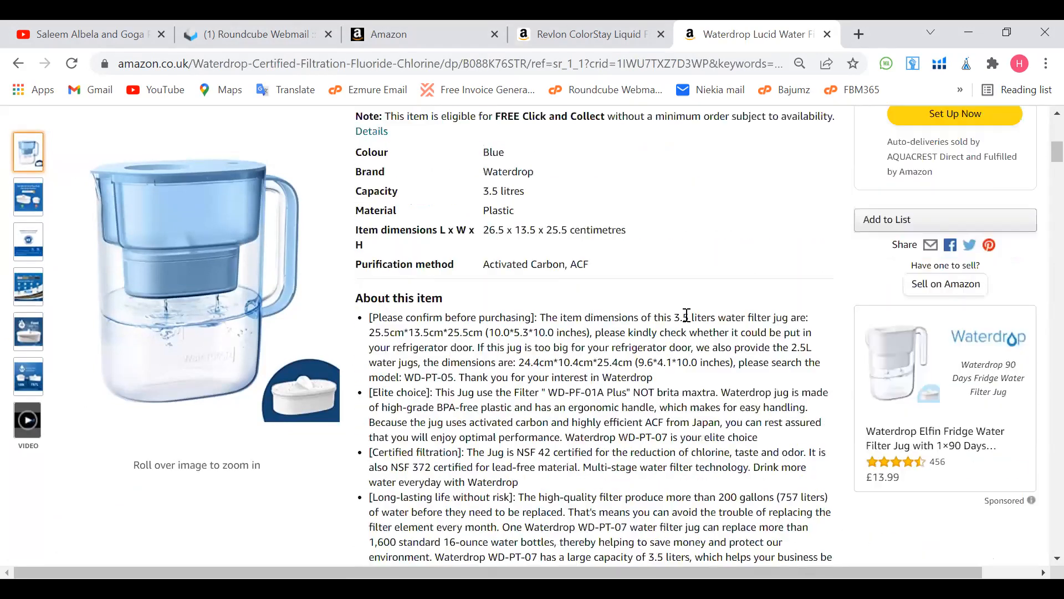
pyautogui.scroll(6, 689, 316)
pyautogui.scroll(2, 690, 319)
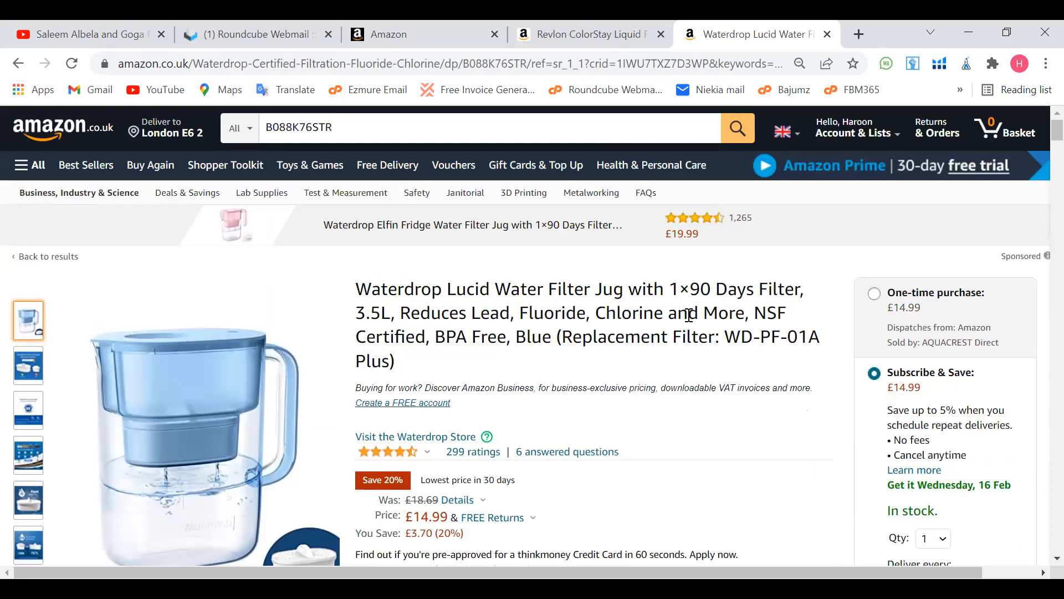
# Step: Review the jug's specifications and its Product details section, including manufacturer, ASIN and Best Sellers Rank
pyautogui.scroll(-3, 689, 315)
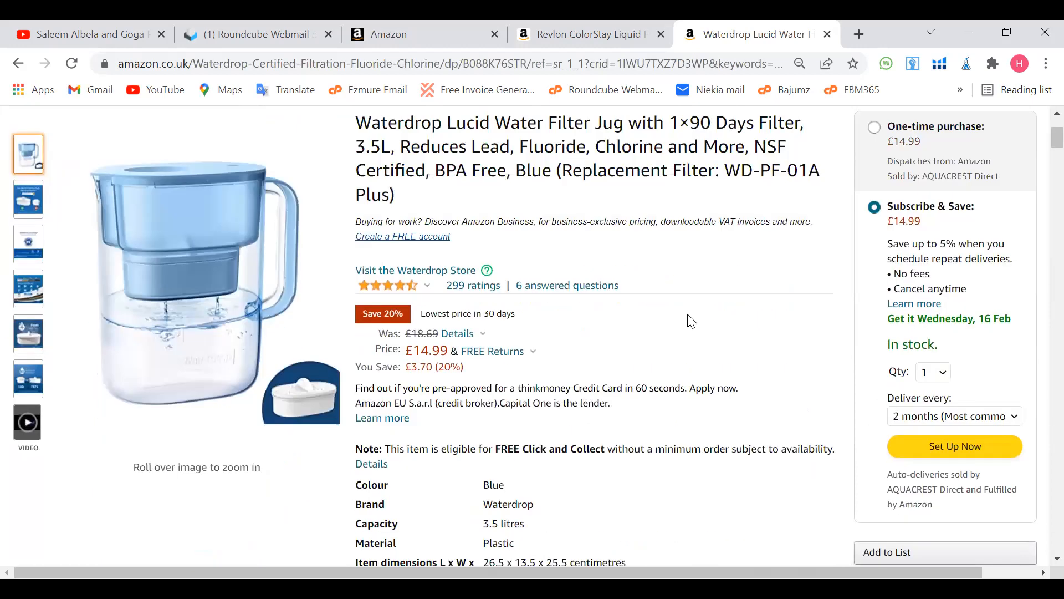
pyautogui.scroll(-3, 691, 321)
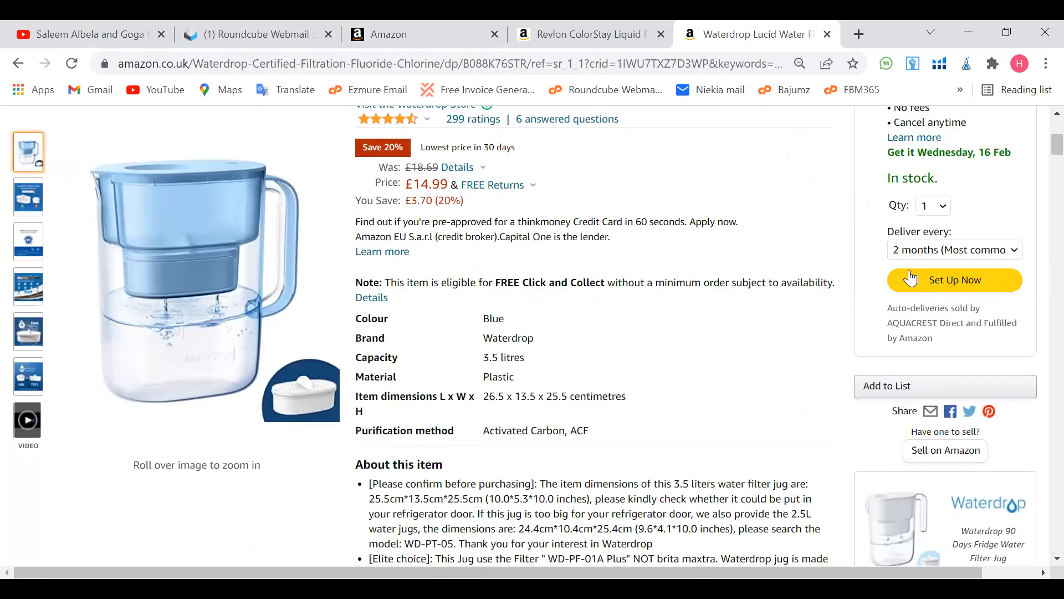
pyautogui.scroll(-3, 652, 328)
pyautogui.scroll(-20, 652, 329)
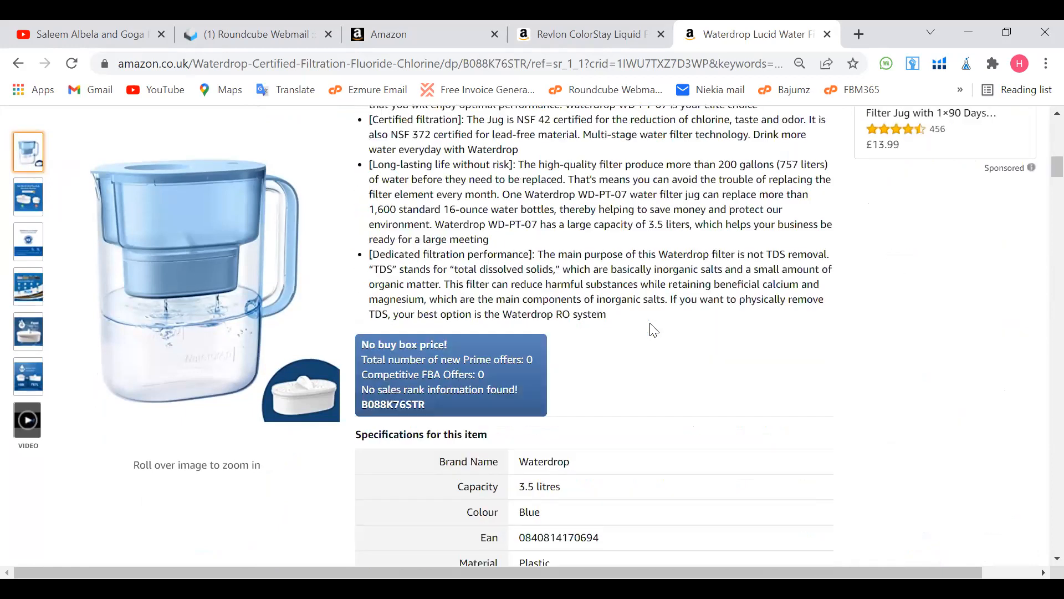
pyautogui.scroll(-15, 651, 328)
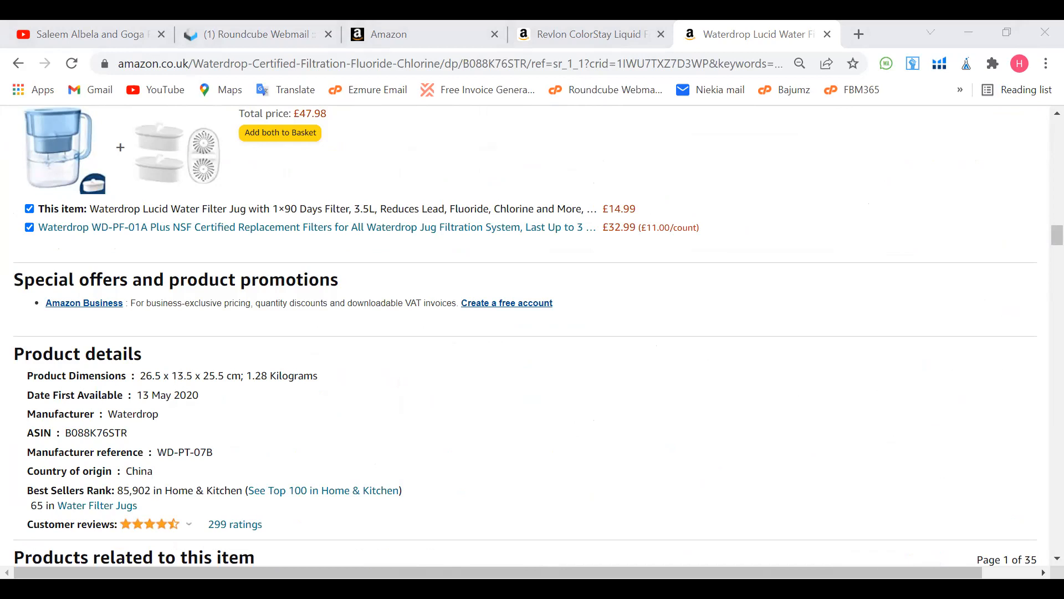
# Step: Search Amazon UK for the ASIN B00BXIC3IK and open the GIANT Set of 2 Adjustable Washing Line Supports listing
pyautogui.scroll(15, 430, 202)
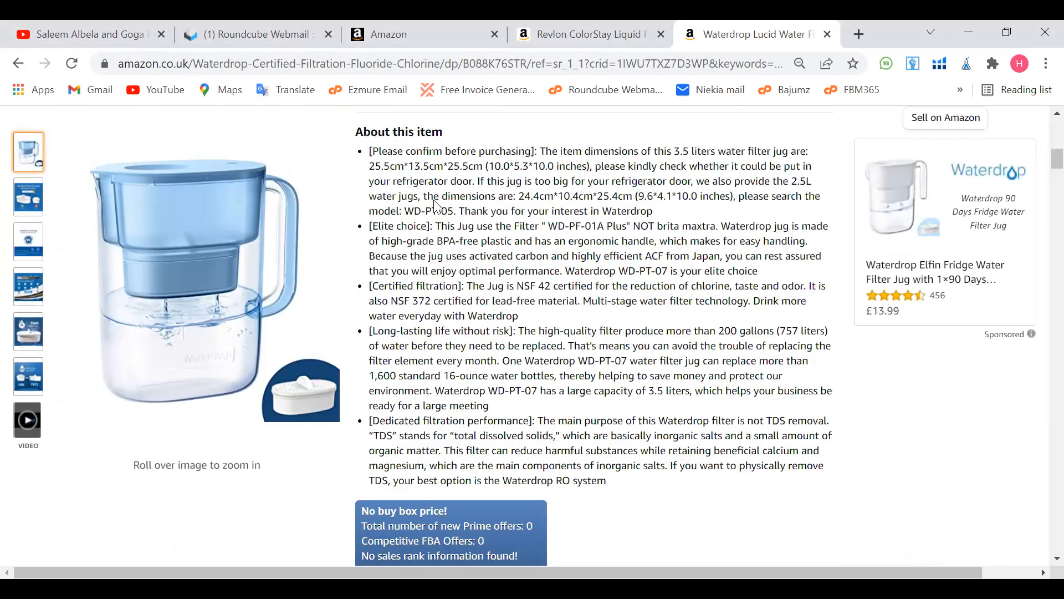
pyautogui.scroll(5, 438, 207)
pyautogui.moveTo(399, 133); pyautogui.dragTo(256, 138)
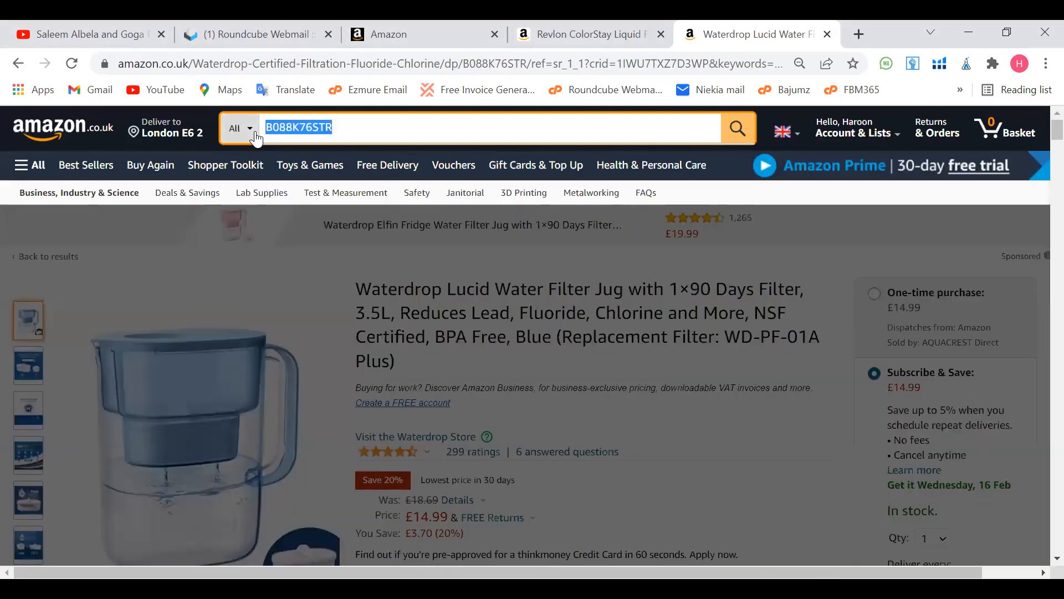
pyautogui.write('B00BXIC3IK')
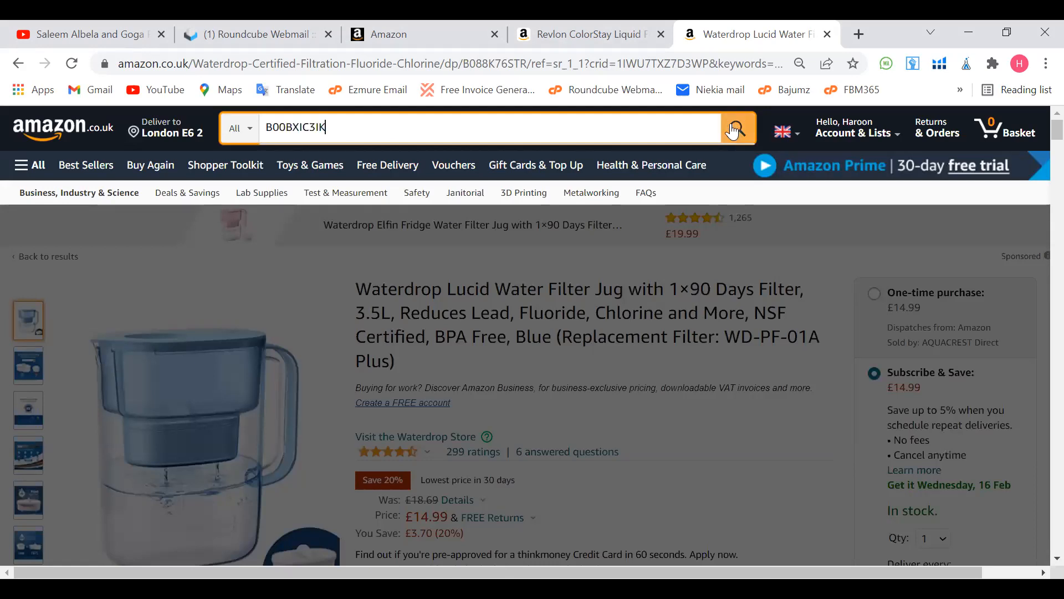
pyautogui.click(738, 128)
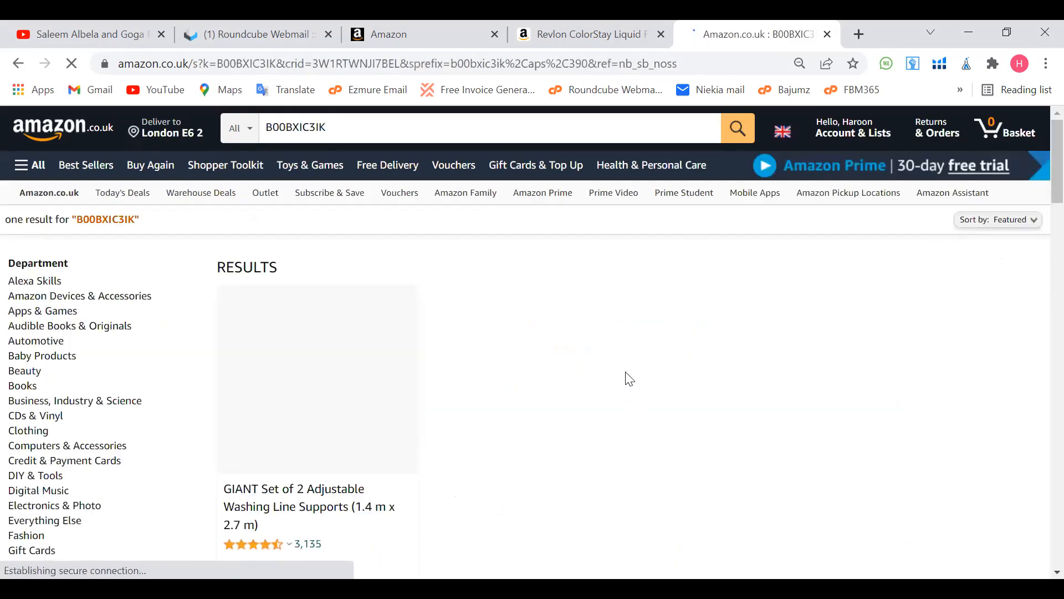
pyautogui.scroll(-3, 632, 345)
pyautogui.scroll(-2, 634, 344)
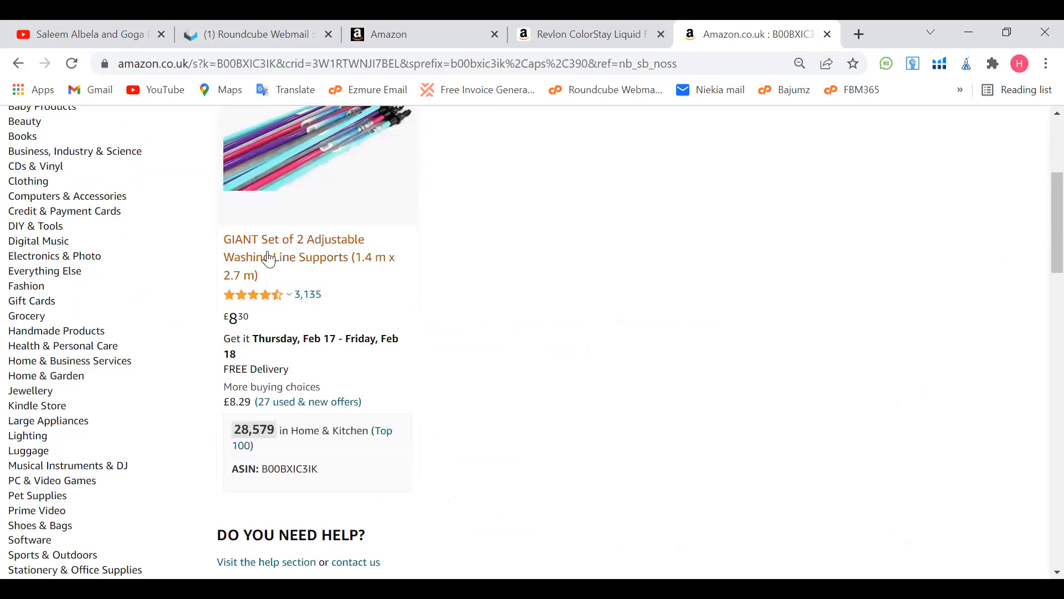
pyautogui.click(306, 256)
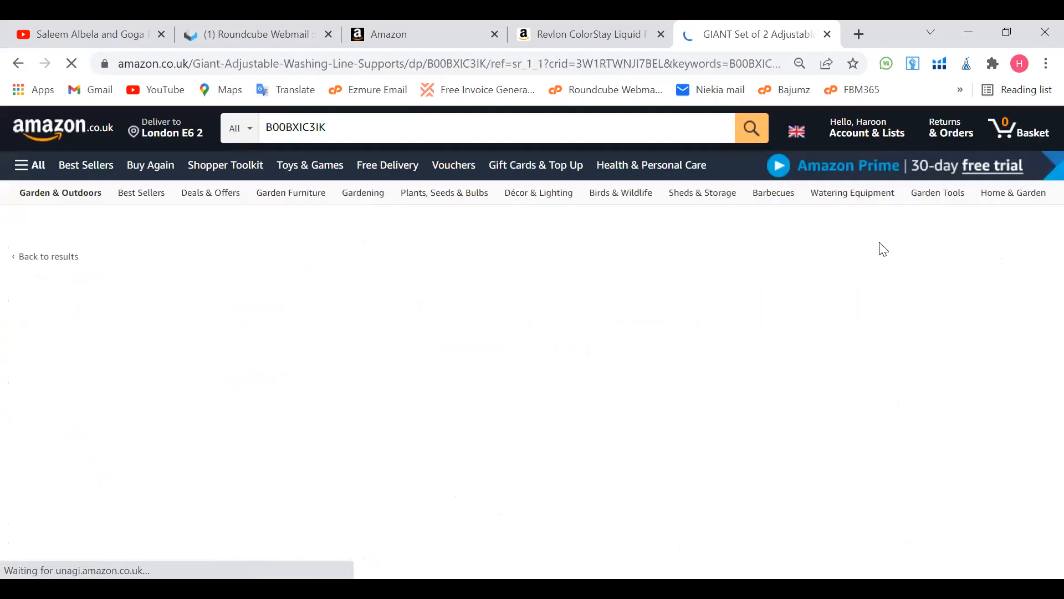
# Step: Look over the washing line supports' title, brand, price, seller and stock information on the listing page
pyautogui.scroll(-2, 688, 299)
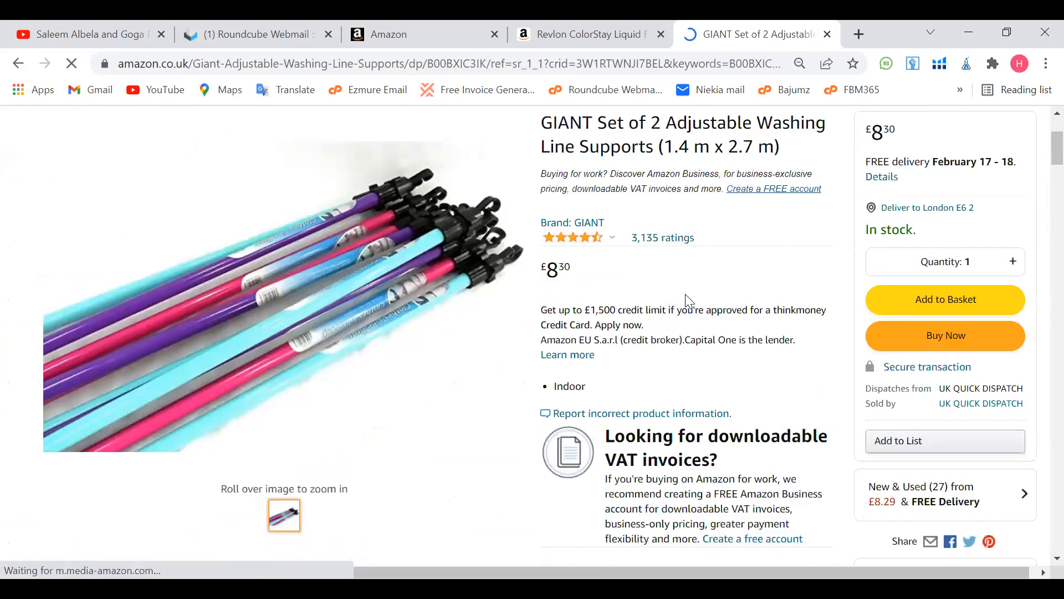
pyautogui.scroll(2, 689, 300)
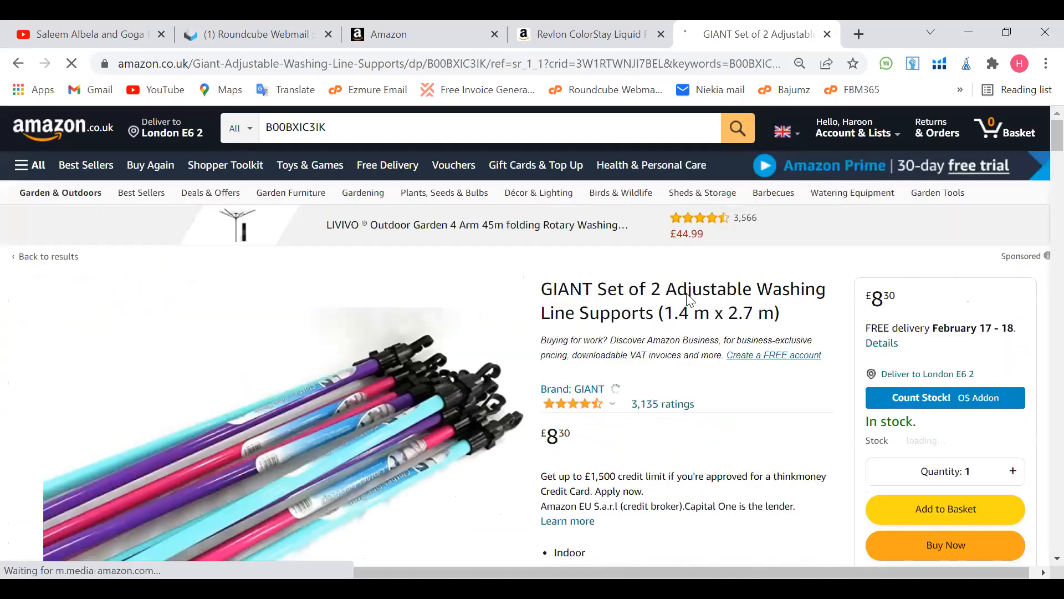
pyautogui.scroll(-2, 690, 299)
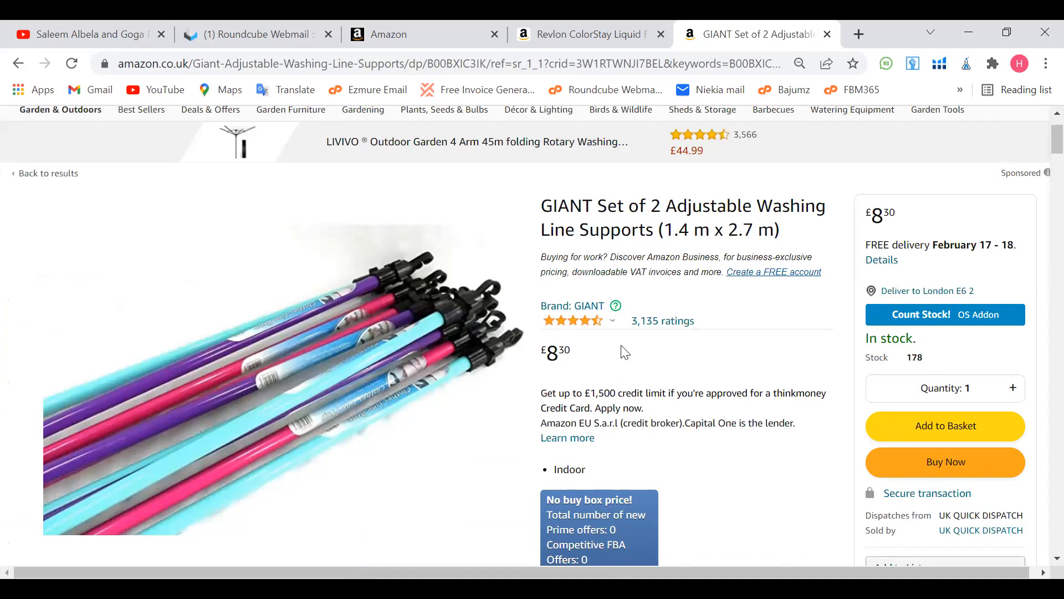
pyautogui.scroll(-3, 626, 352)
pyautogui.scroll(3, 865, 355)
# Step: Count the stock of all sellers on the washing line supports listing, review their quantities, prices and fulfilment types, and close the results
pyautogui.click(975, 320)
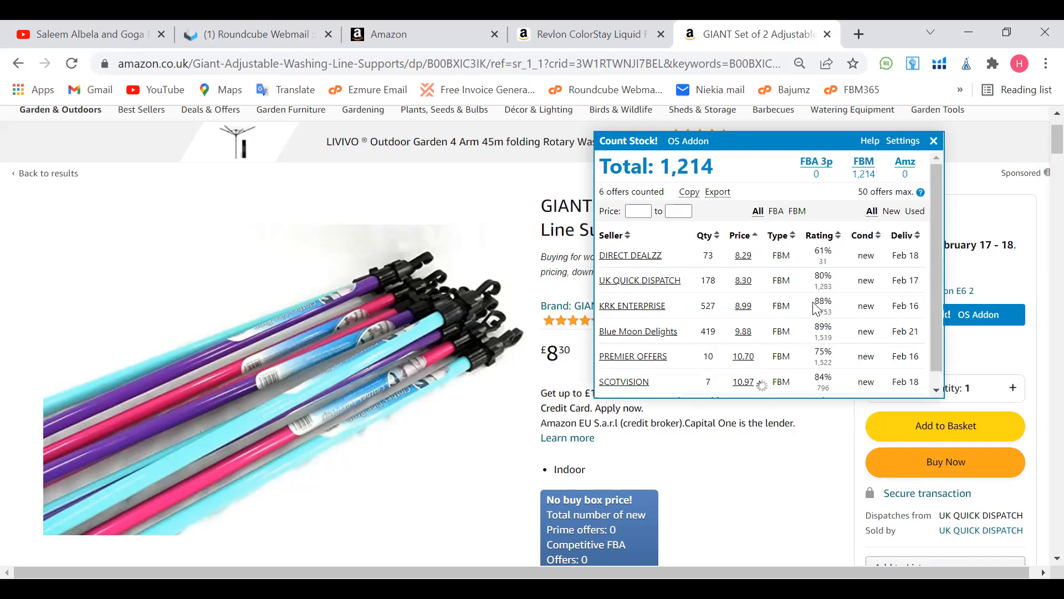
pyautogui.scroll(-2, 818, 308)
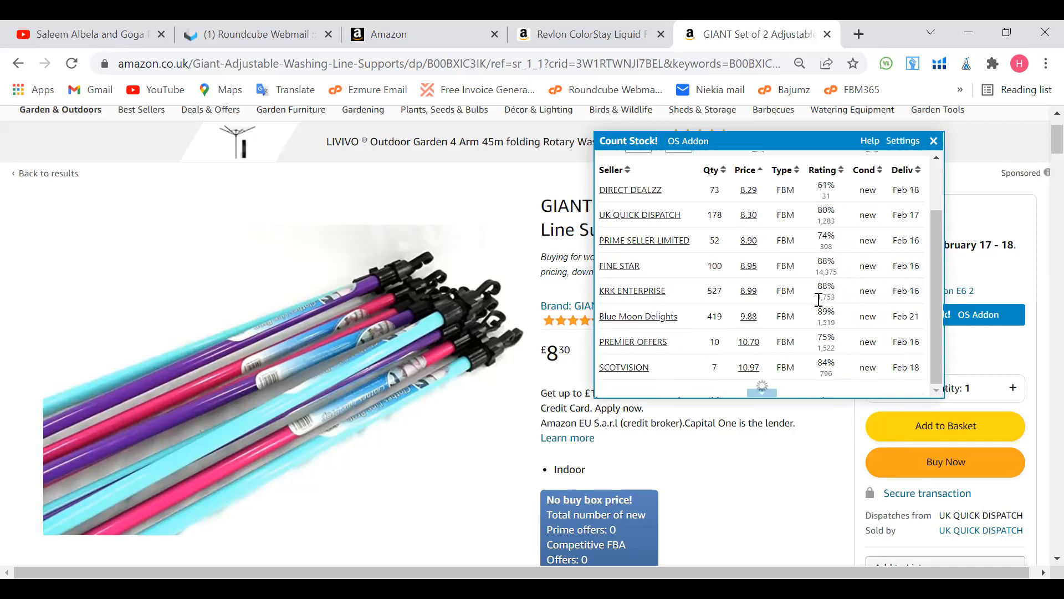
pyautogui.scroll(-3, 818, 300)
pyautogui.scroll(-2, 822, 299)
pyautogui.scroll(2, 820, 298)
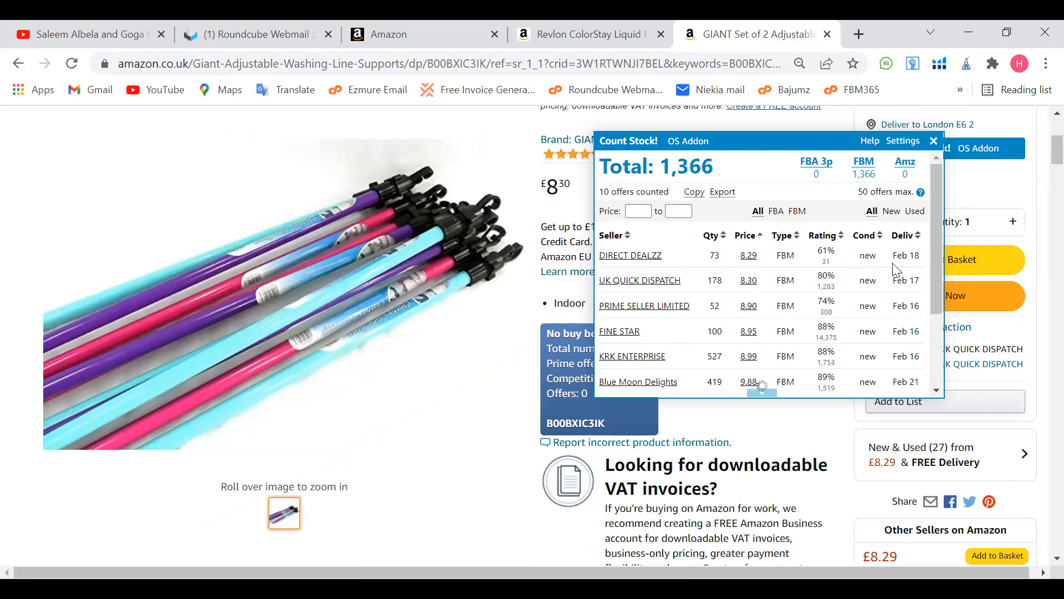
pyautogui.scroll(-2, 787, 330)
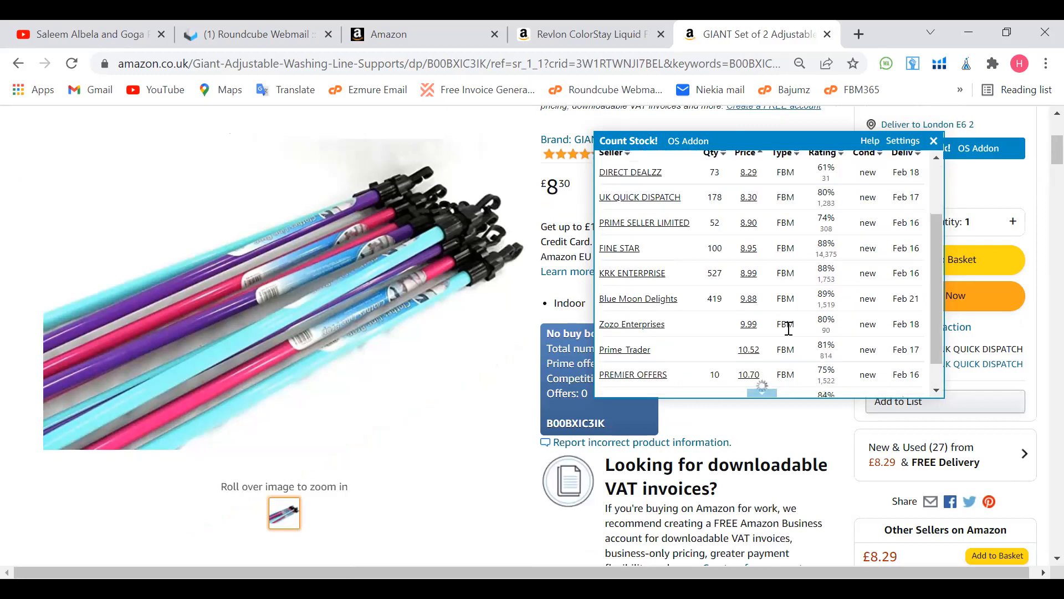
pyautogui.scroll(-1, 805, 362)
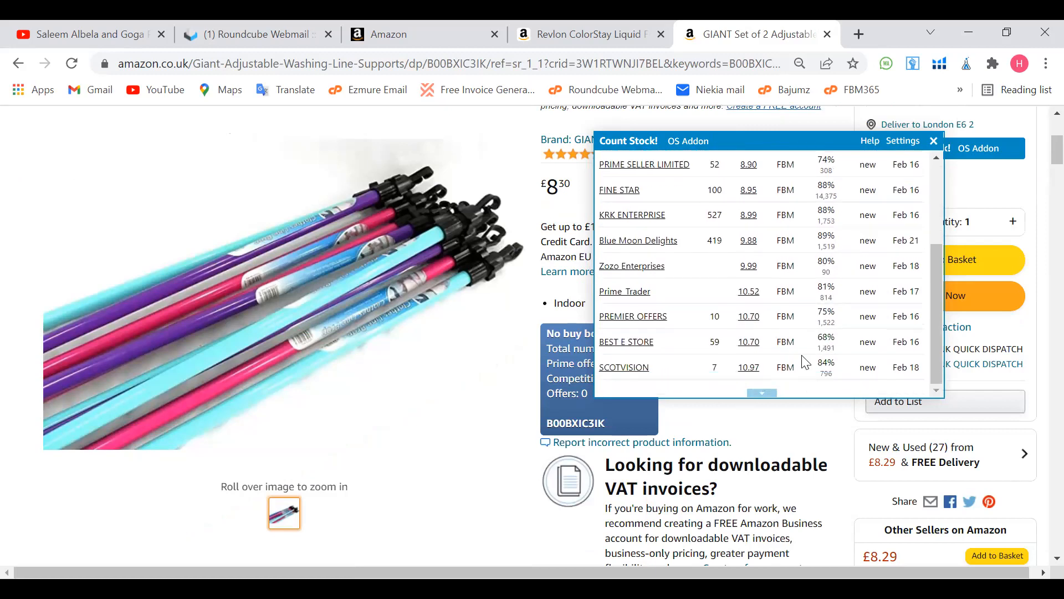
pyautogui.scroll(3, 803, 333)
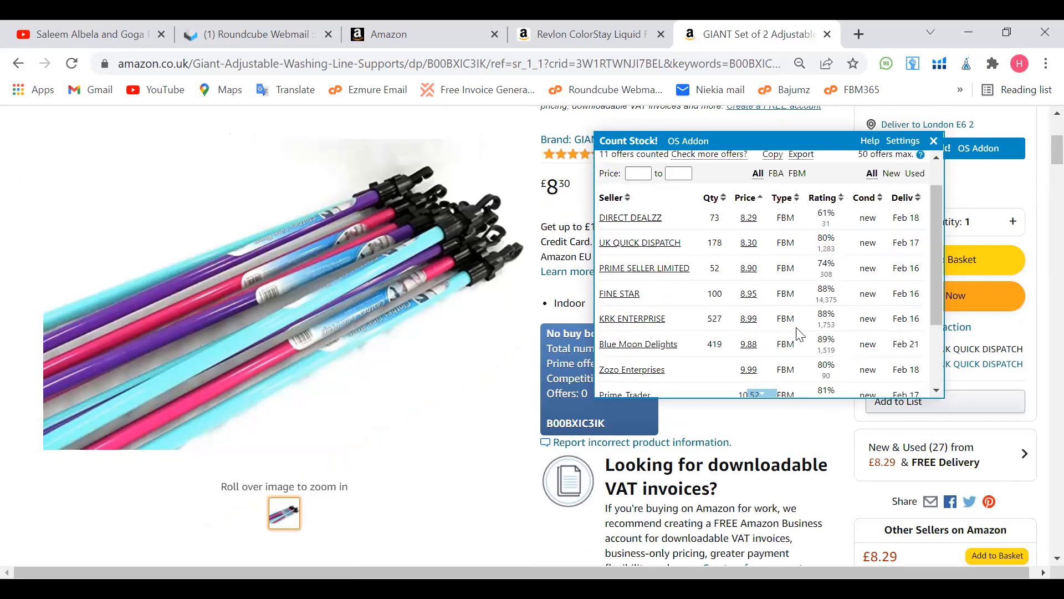
pyautogui.scroll(-5, 801, 327)
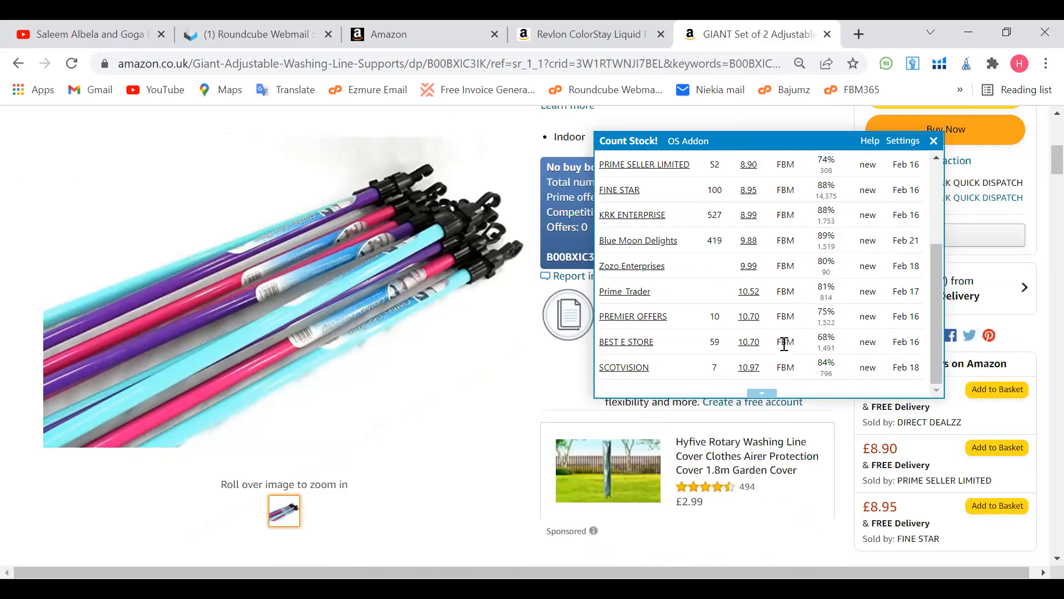
pyautogui.scroll(3, 785, 344)
pyautogui.scroll(-3, 781, 307)
pyautogui.scroll(3, 780, 303)
pyautogui.scroll(-3, 781, 307)
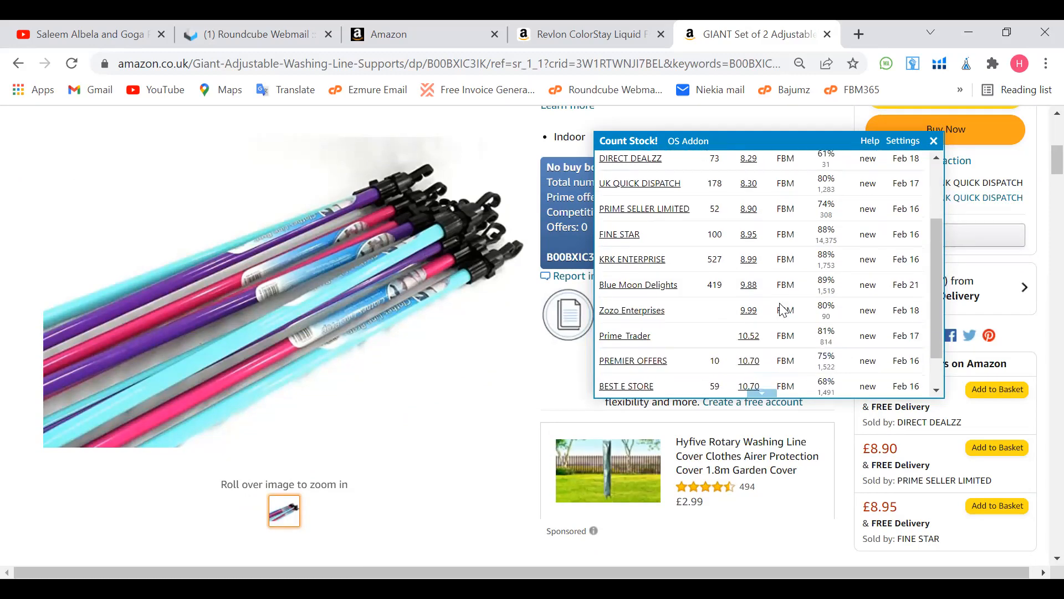
pyautogui.scroll(-2, 774, 283)
pyautogui.scroll(3, 759, 299)
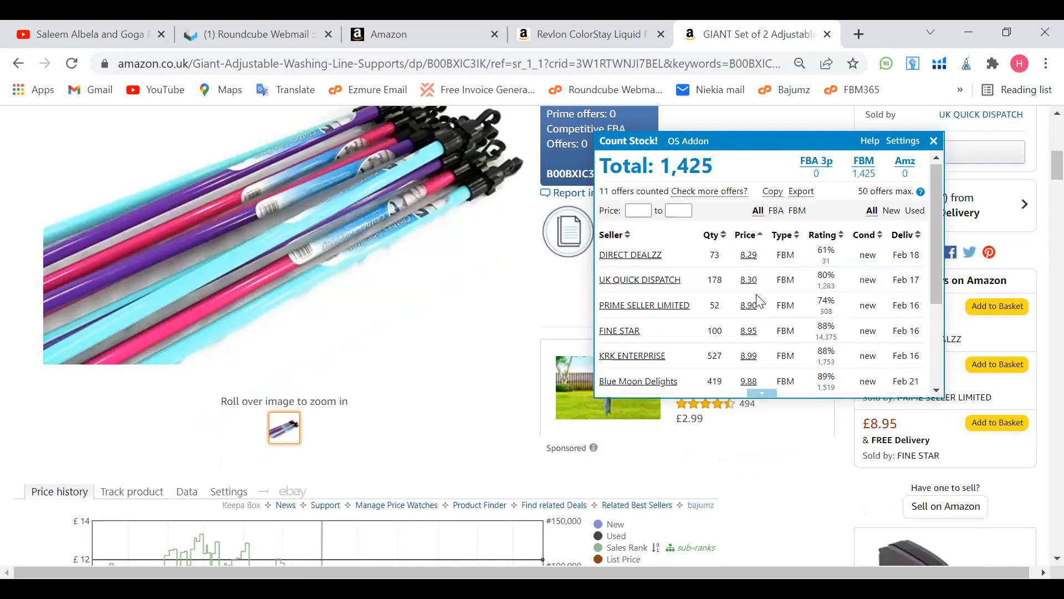
pyautogui.scroll(-6, 759, 302)
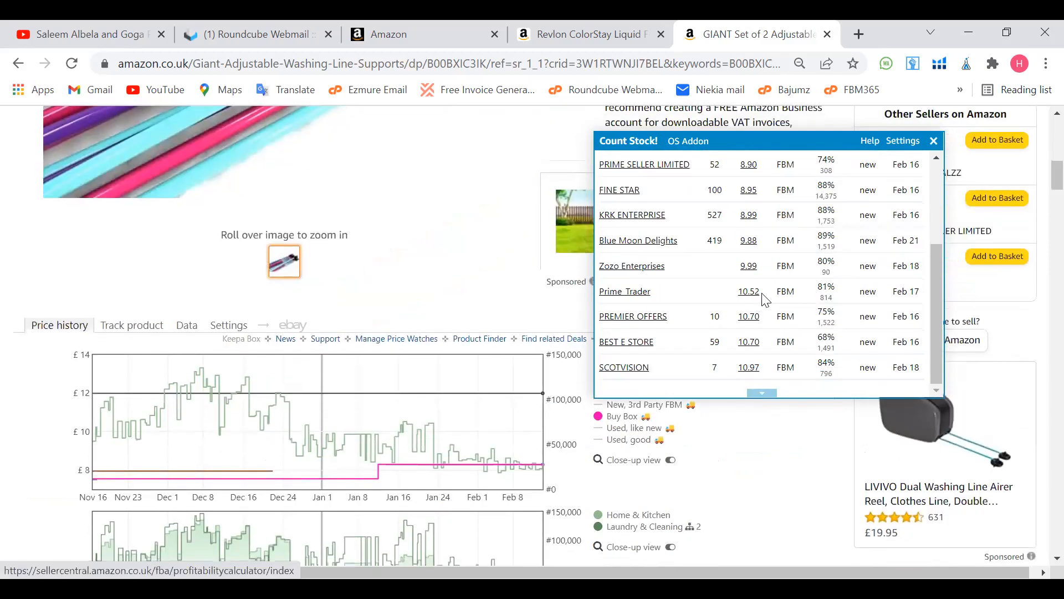
pyautogui.scroll(3, 766, 298)
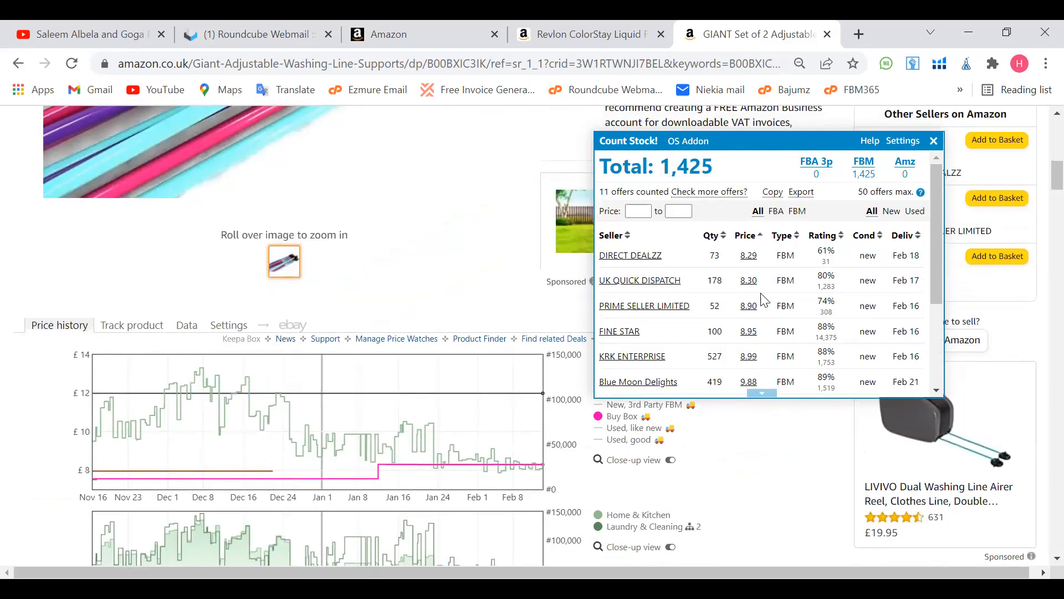
pyautogui.scroll(-3, 765, 300)
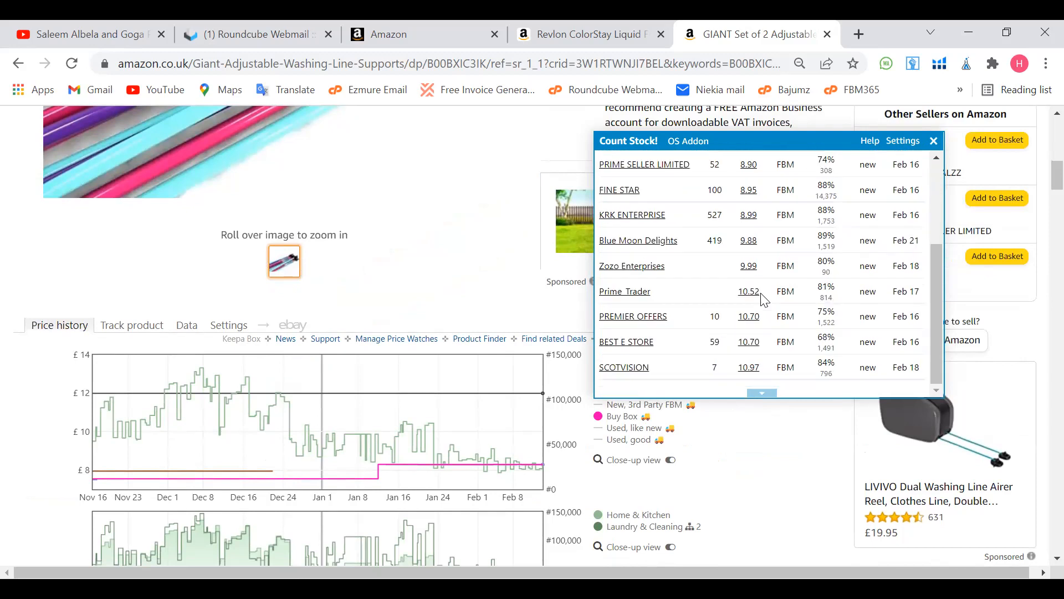
pyautogui.scroll(-2, 765, 300)
pyautogui.scroll(3, 741, 353)
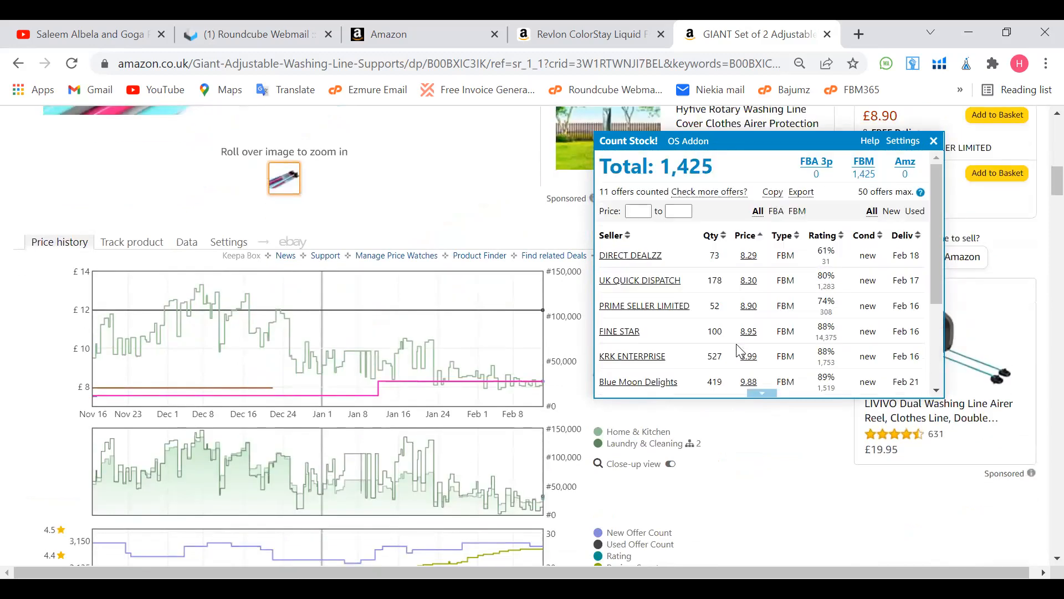
pyautogui.click(933, 143)
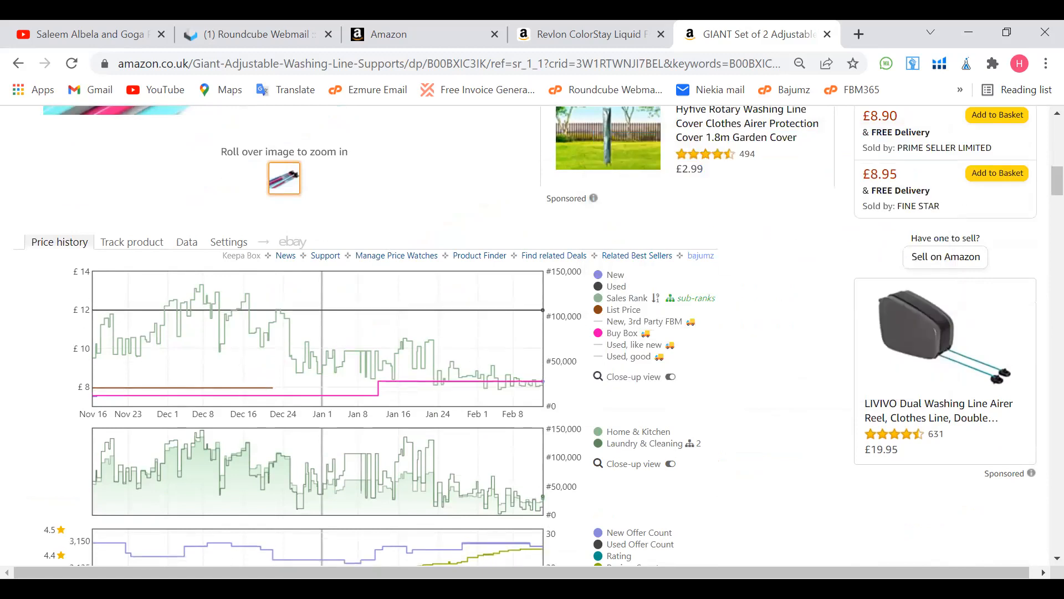
# Step: Search Amazon UK for "trimmer for men" using the suggested search term
pyautogui.scroll(10, 363, 194)
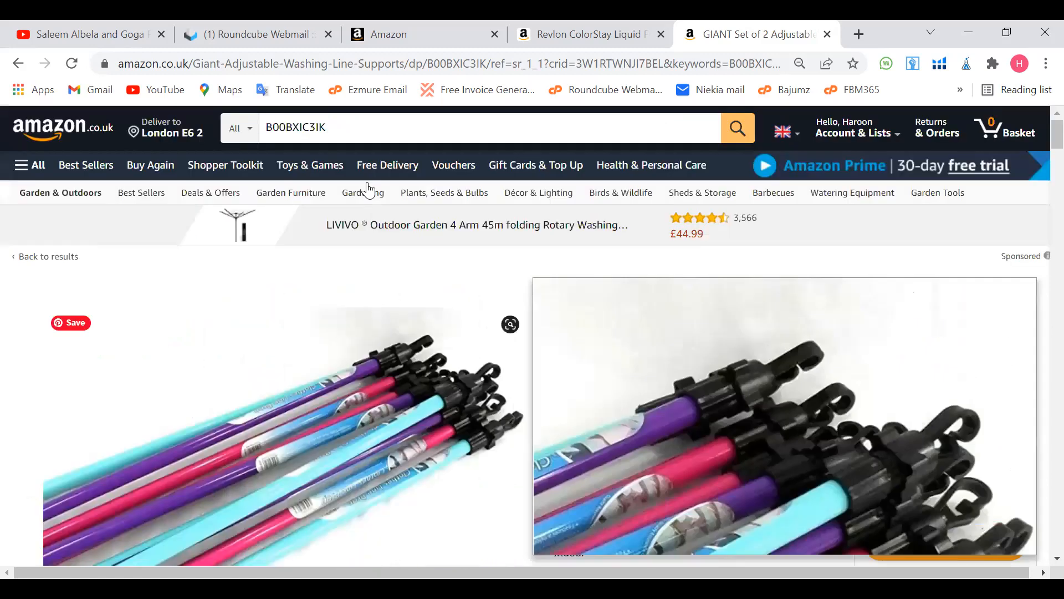
pyautogui.doubleClick(282, 136)
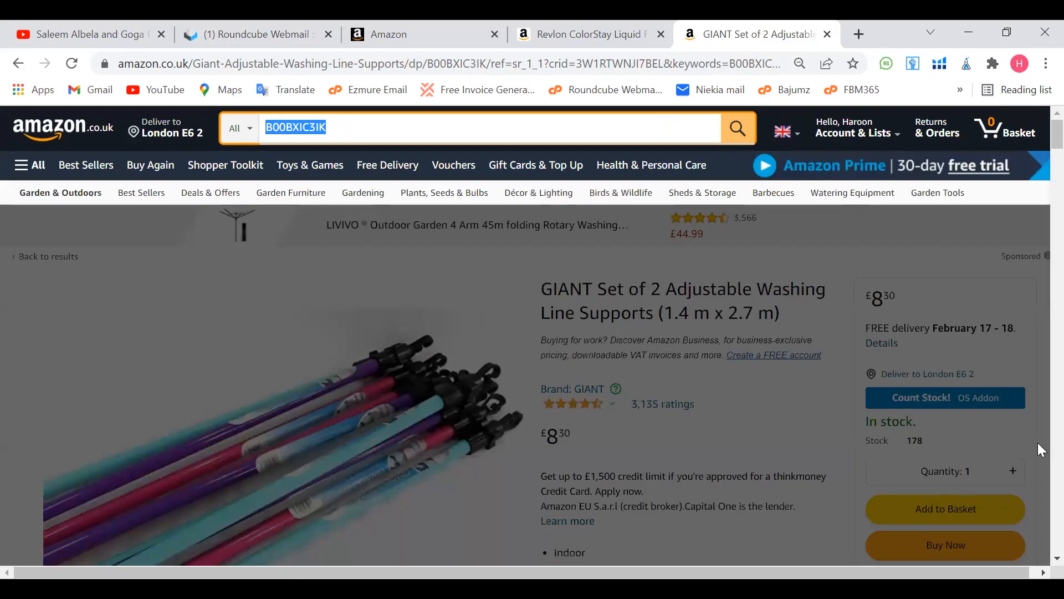
pyautogui.write('trimmer')
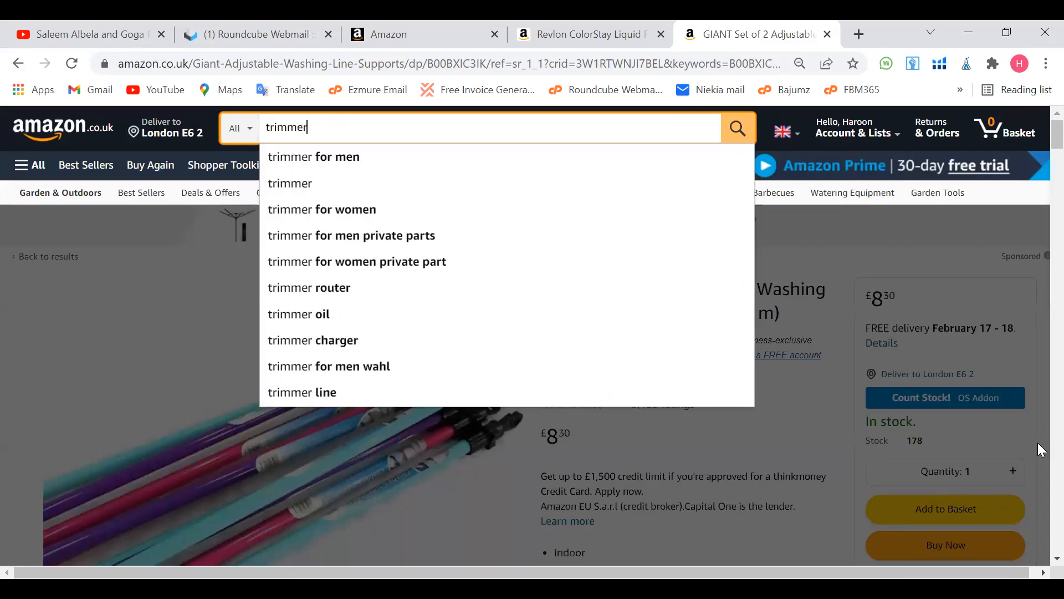
pyautogui.press('Down')
pyautogui.press('Return')
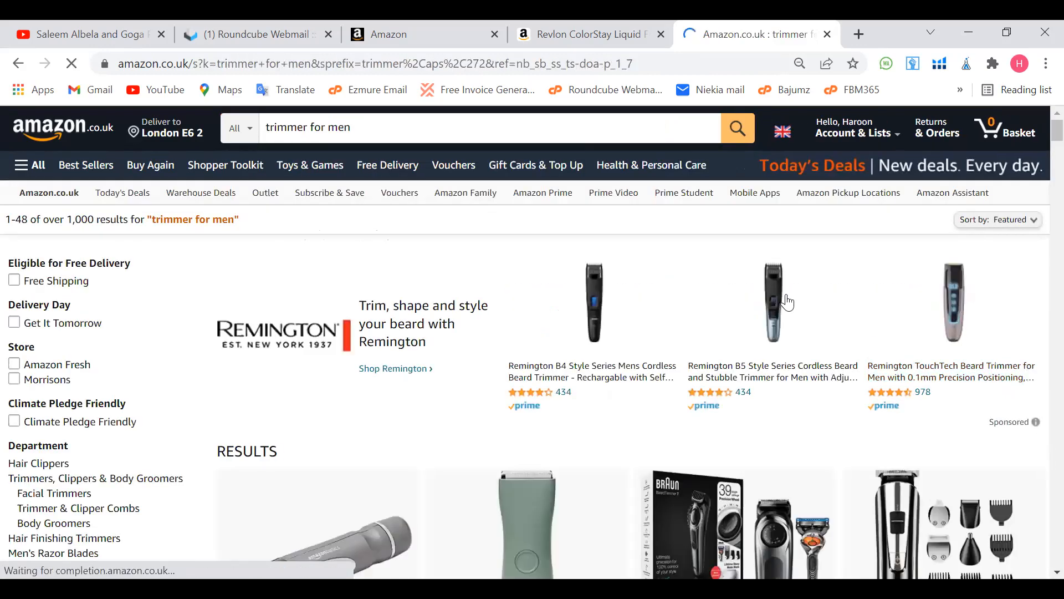
# Step: Browse the trimmer results with their sales ranks and seller tags, and open the Philips 11-in-1 All-In-One Trimmer Series 5000 listing
pyautogui.scroll(-5, 672, 442)
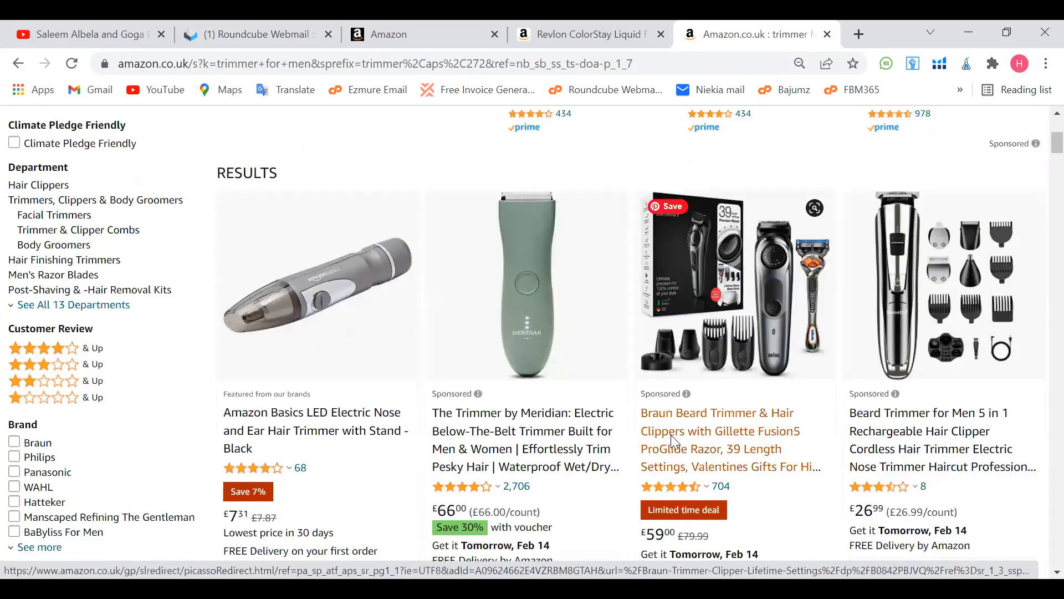
pyautogui.scroll(-4, 774, 344)
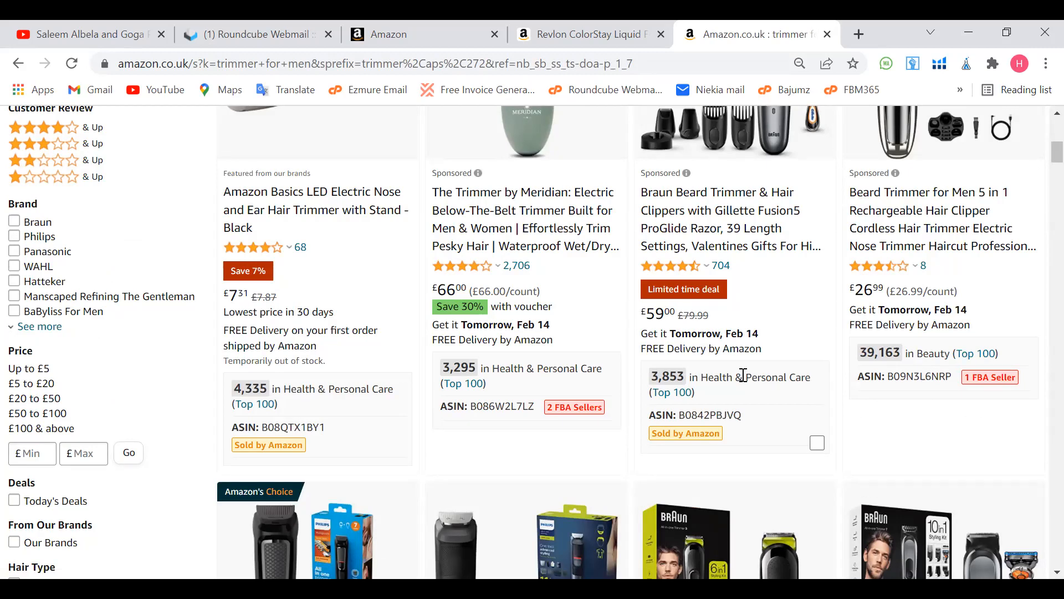
pyautogui.scroll(-15, 743, 375)
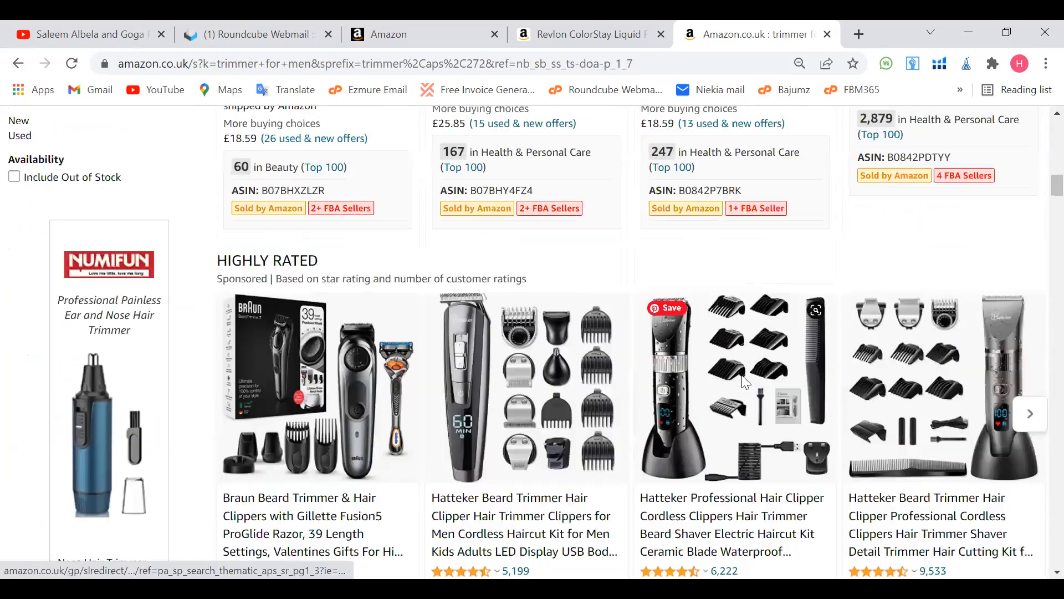
pyautogui.scroll(3, 743, 382)
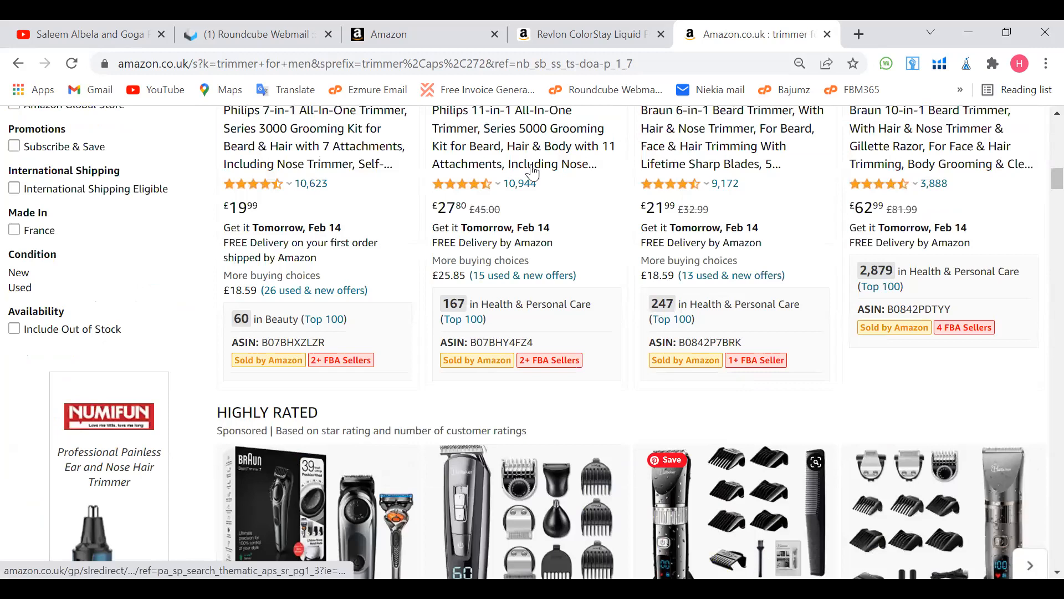
pyautogui.scroll(1, 553, 258)
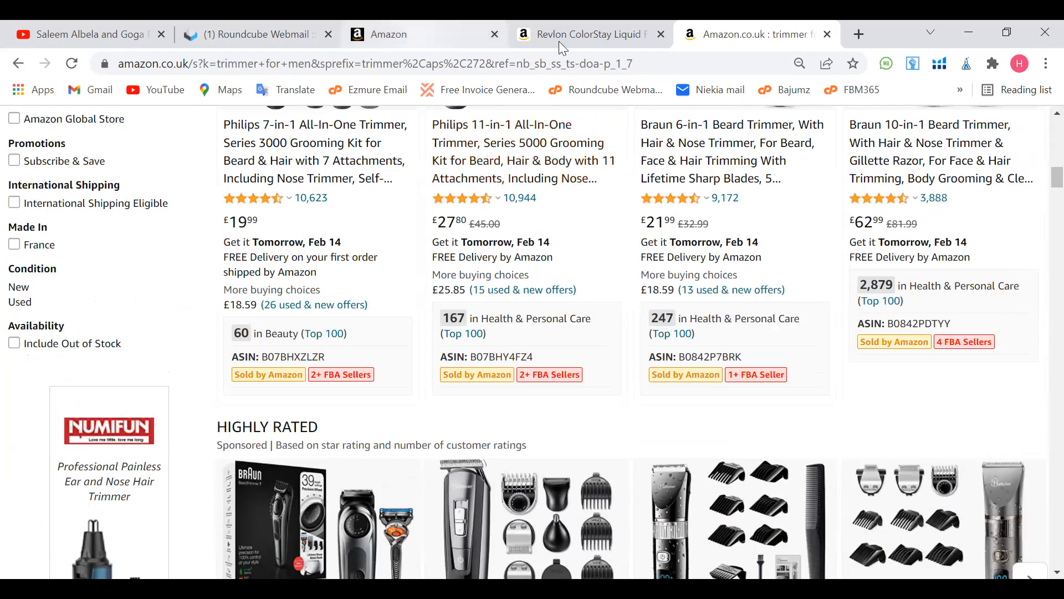
pyautogui.click(508, 151)
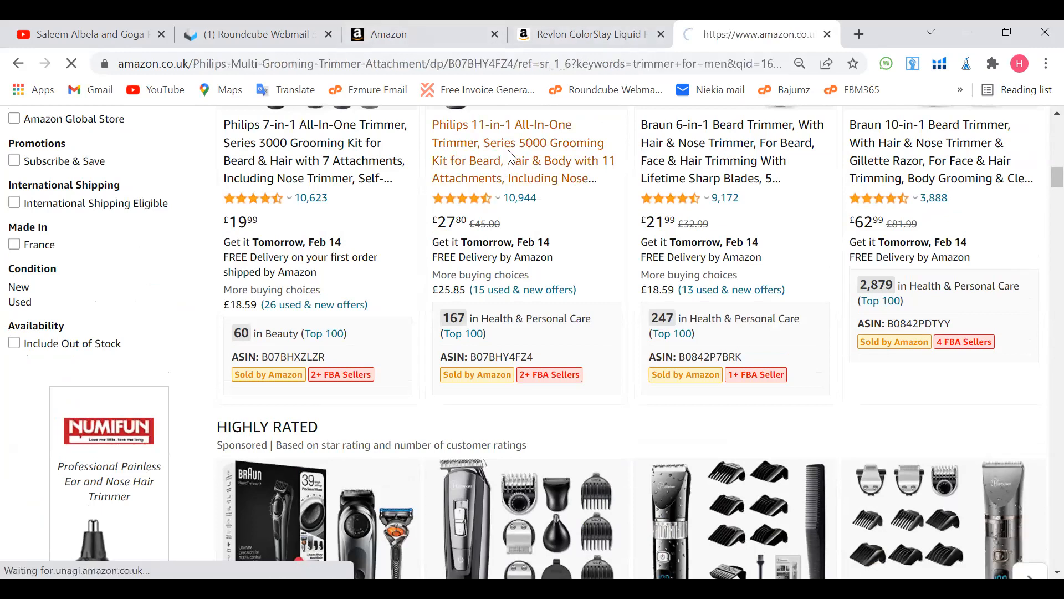
# Step: Look over the Philips 11-in-1 trimmer's price, brand and seller details, and start a stock count of all its sellers
pyautogui.scroll(-3, 546, 313)
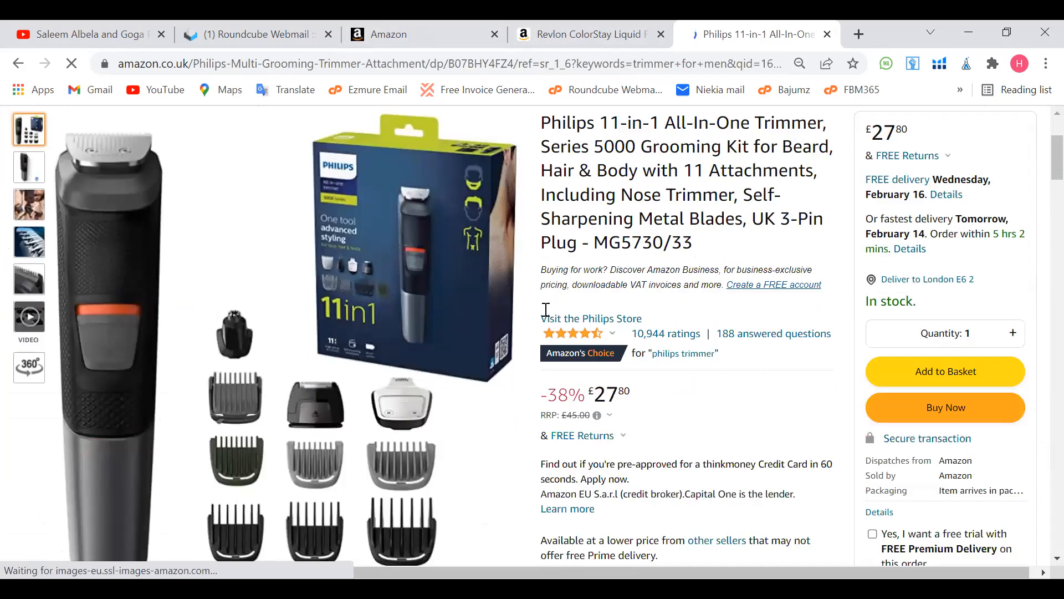
pyautogui.scroll(-3, 546, 313)
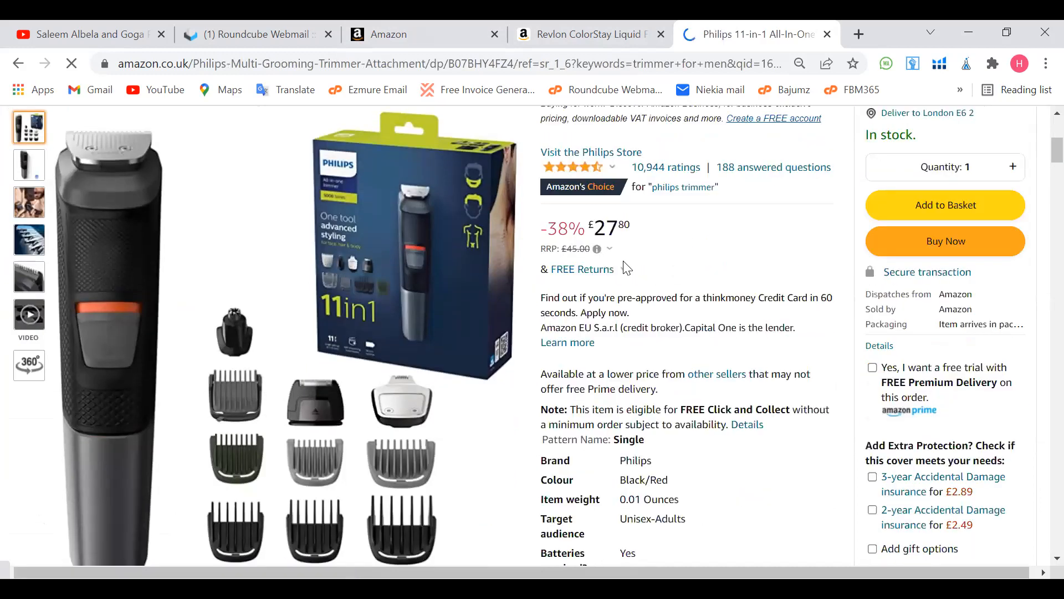
pyautogui.scroll(4, 627, 268)
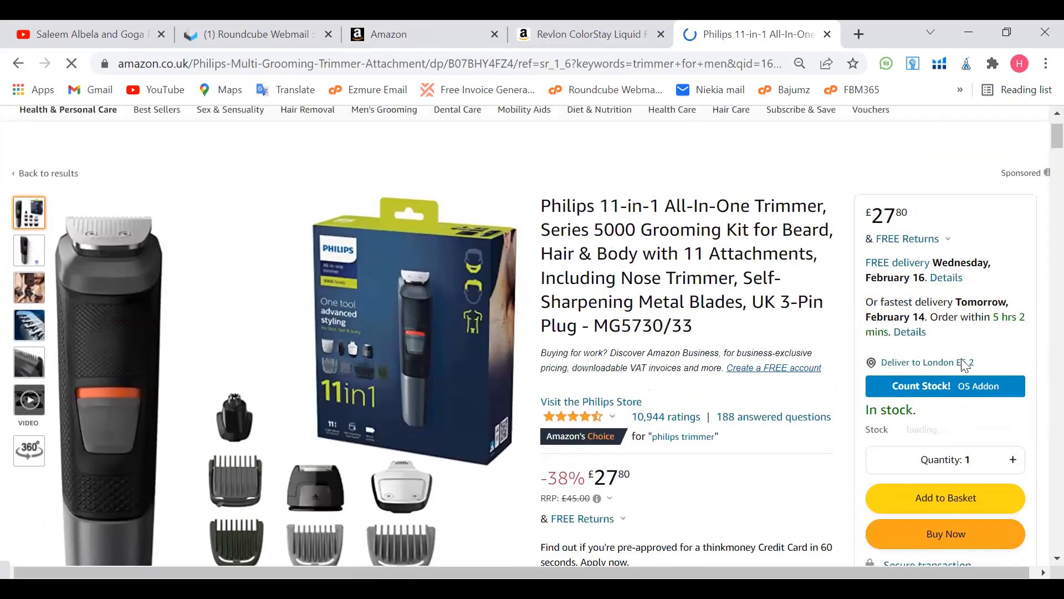
pyautogui.click(866, 391)
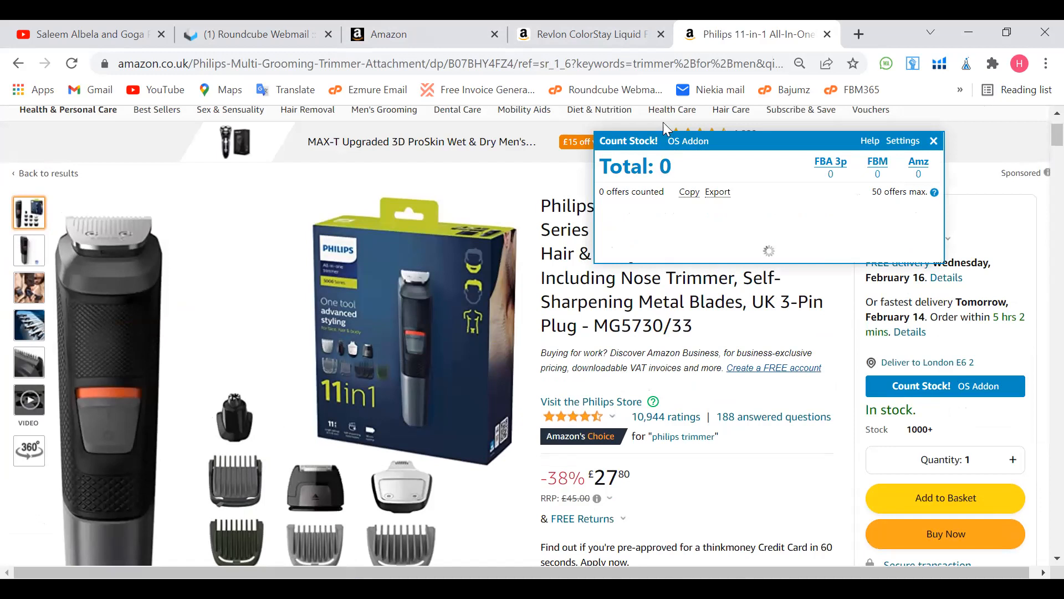
# Step: Close the Revlon ColorStay listing, glance at the Seller Central inventory and return to the Philips trimmer listing
pyautogui.click(660, 35)
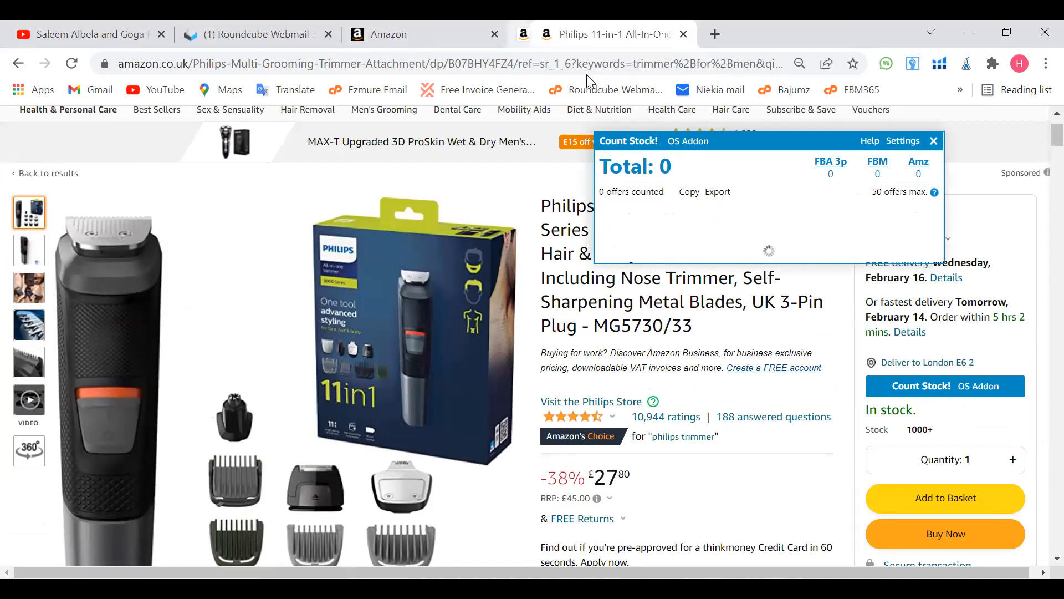
pyautogui.click(438, 36)
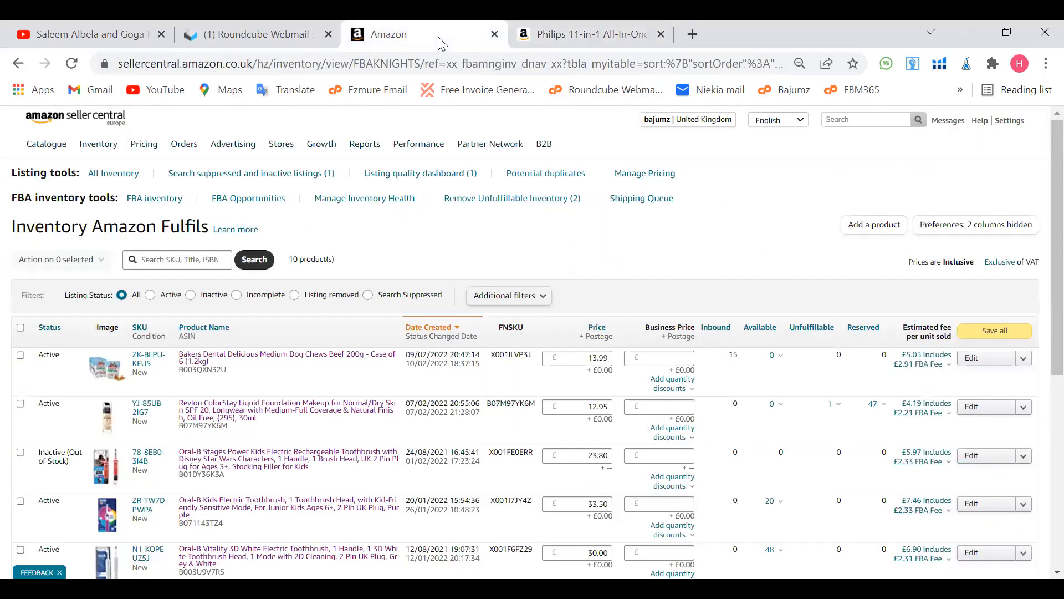
pyautogui.click(582, 34)
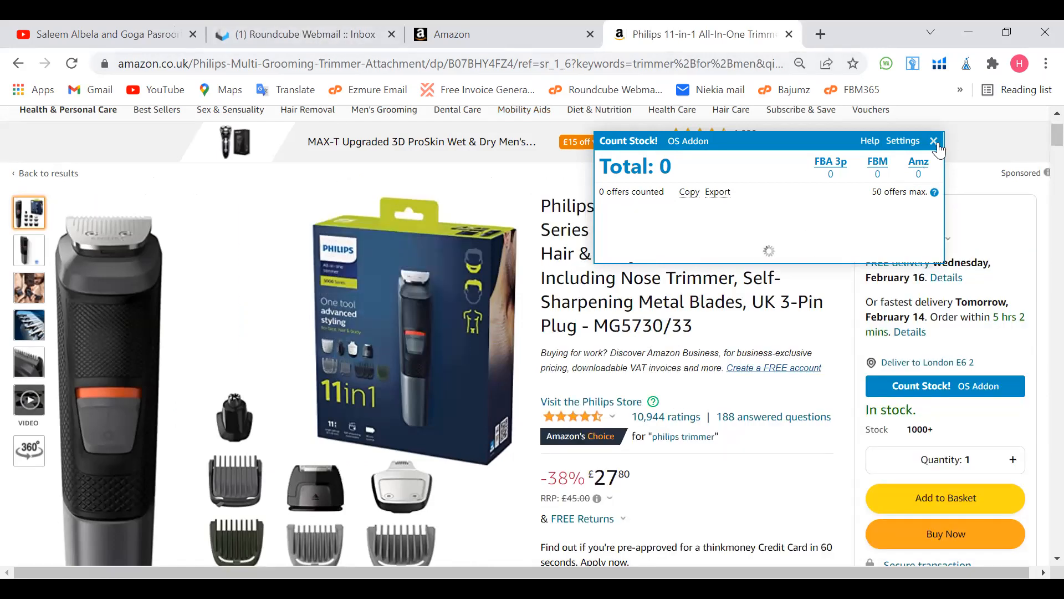
# Step: Examine the trimmer's description and other sellers, and review each counted seller's quantity, price, fulfilment type and rating
pyautogui.scroll(-10, 715, 397)
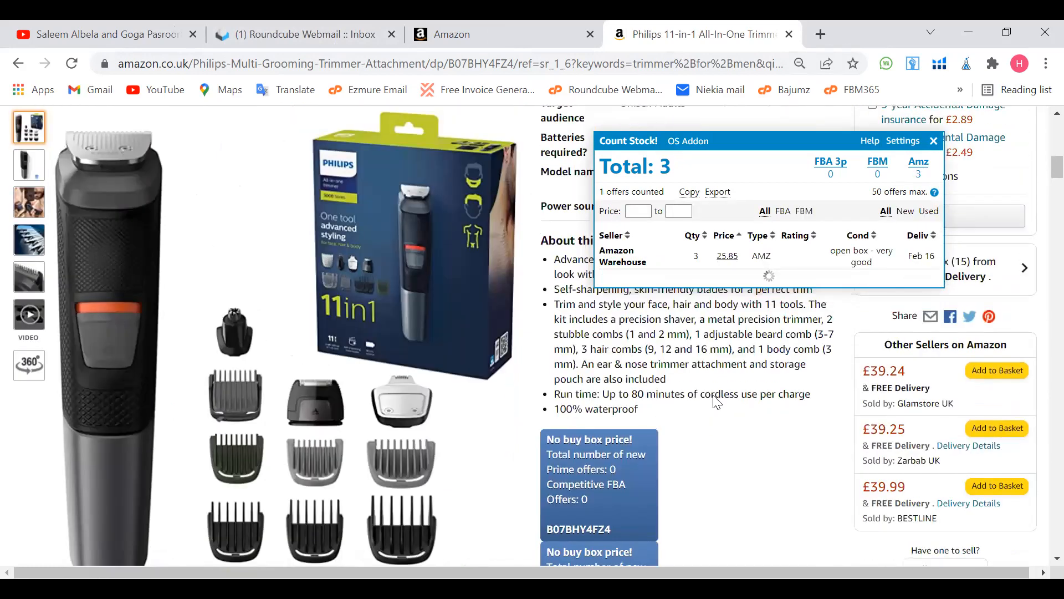
pyautogui.scroll(10, 716, 401)
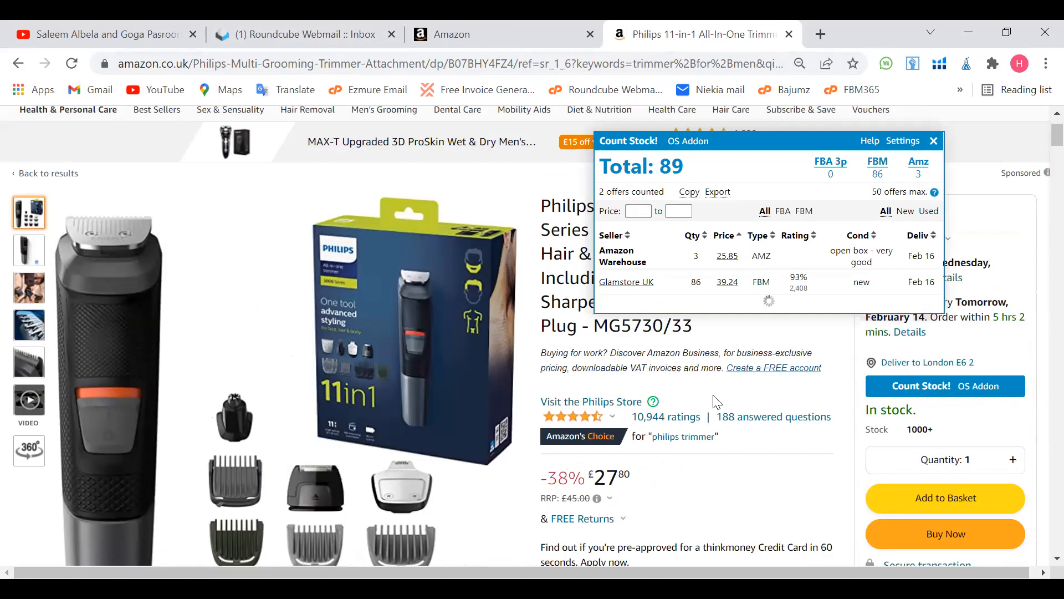
pyautogui.scroll(-2, 720, 395)
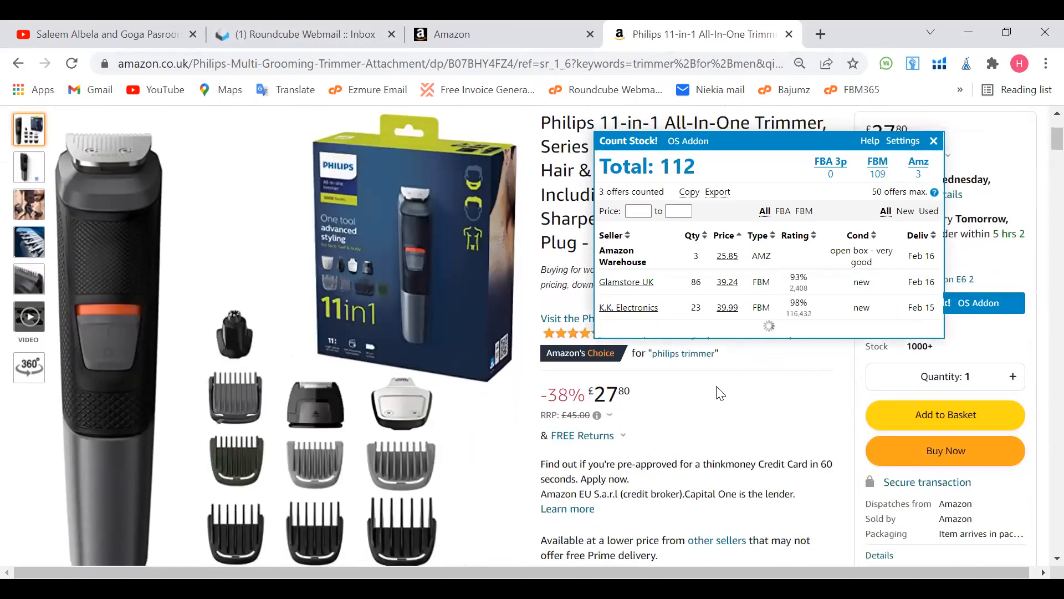
pyautogui.scroll(-6, 720, 393)
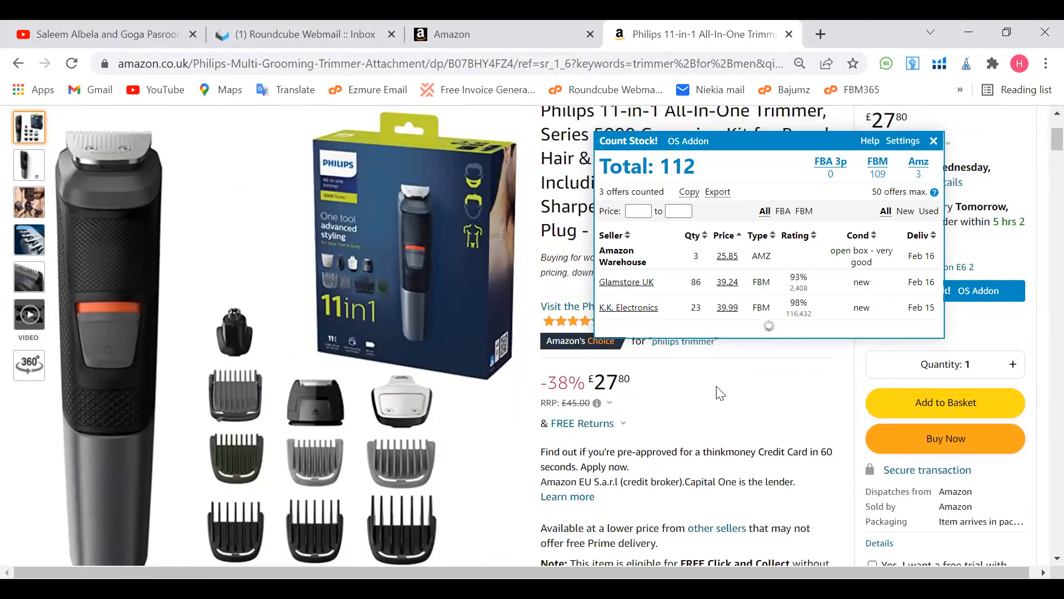
pyautogui.scroll(-6, 719, 394)
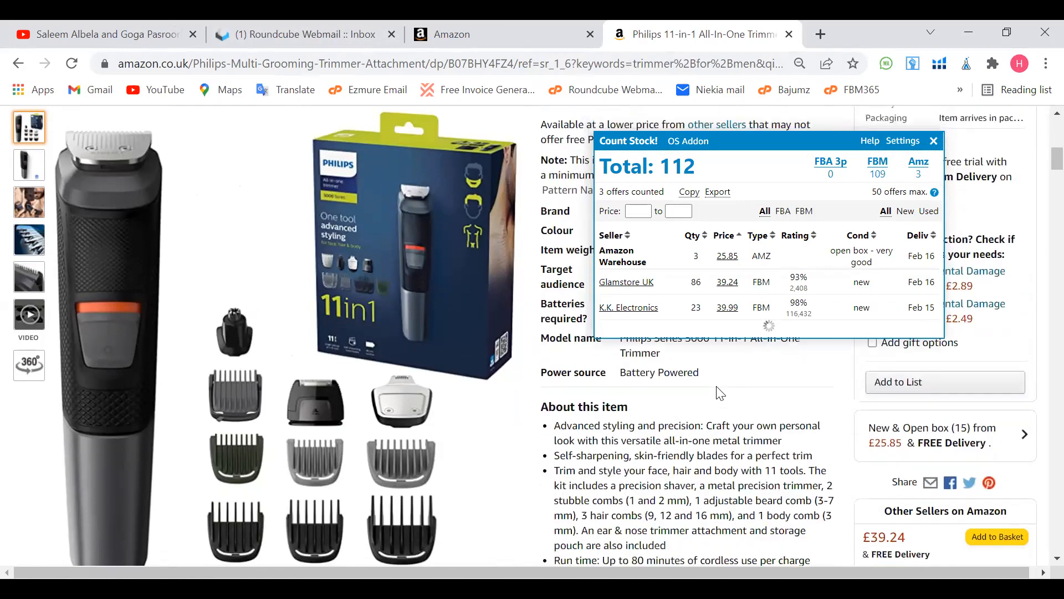
pyautogui.scroll(-2, 720, 394)
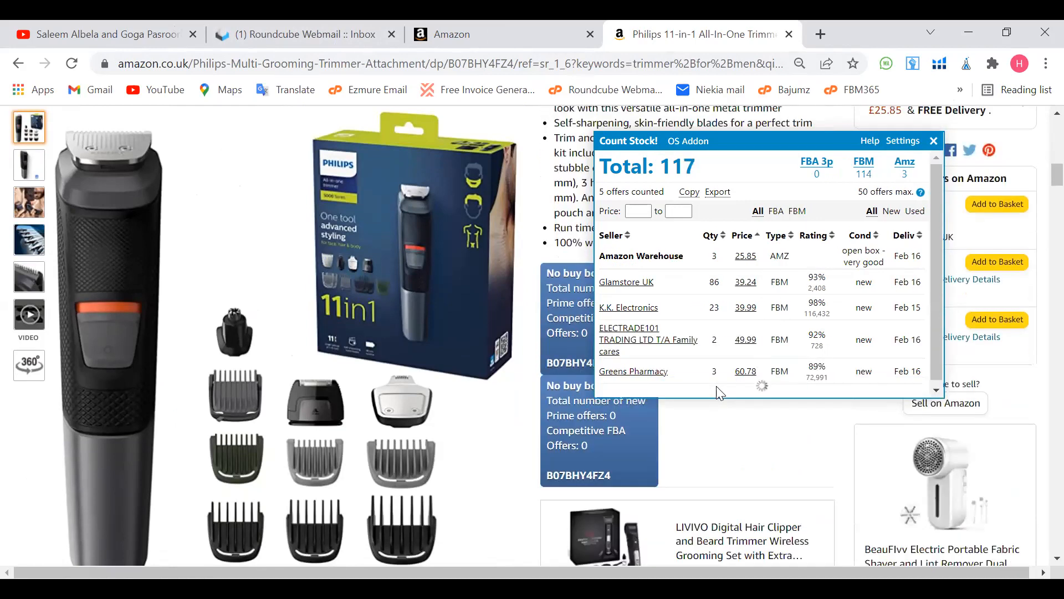
pyautogui.scroll(-4, 755, 351)
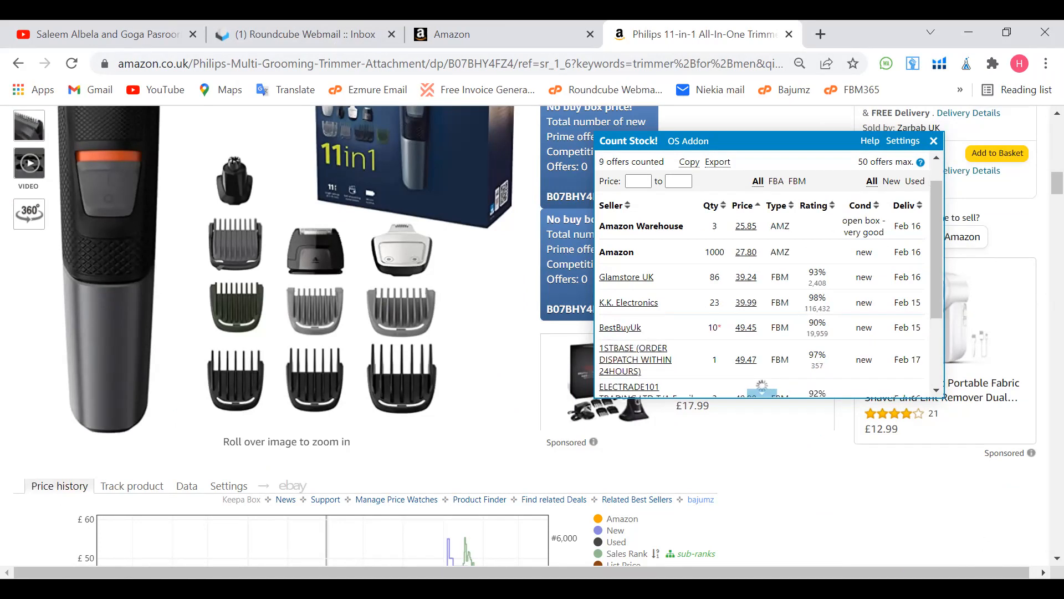
pyautogui.scroll(-2, 818, 348)
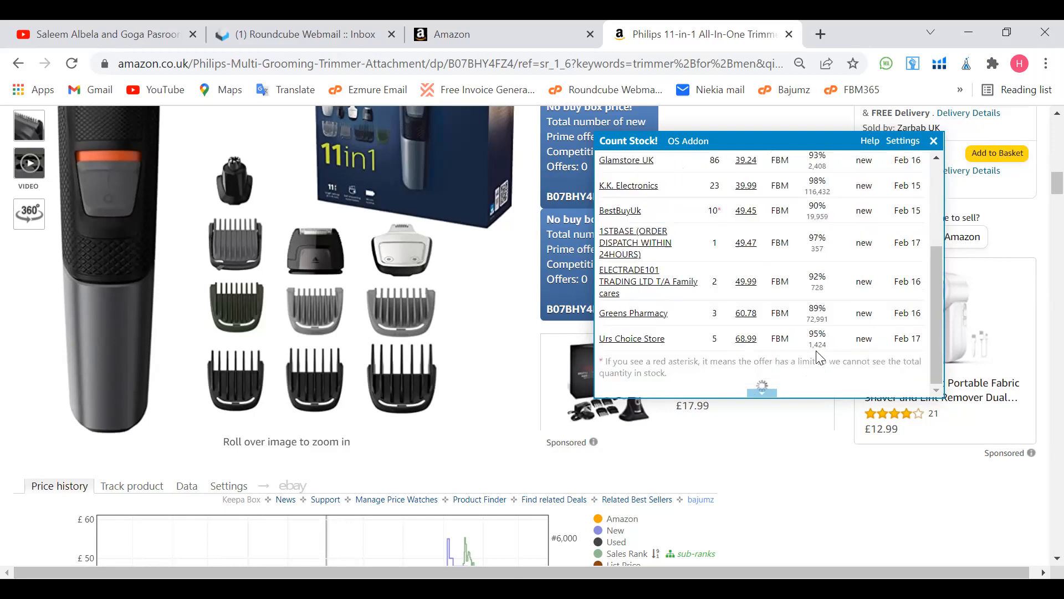
pyautogui.scroll(3, 819, 358)
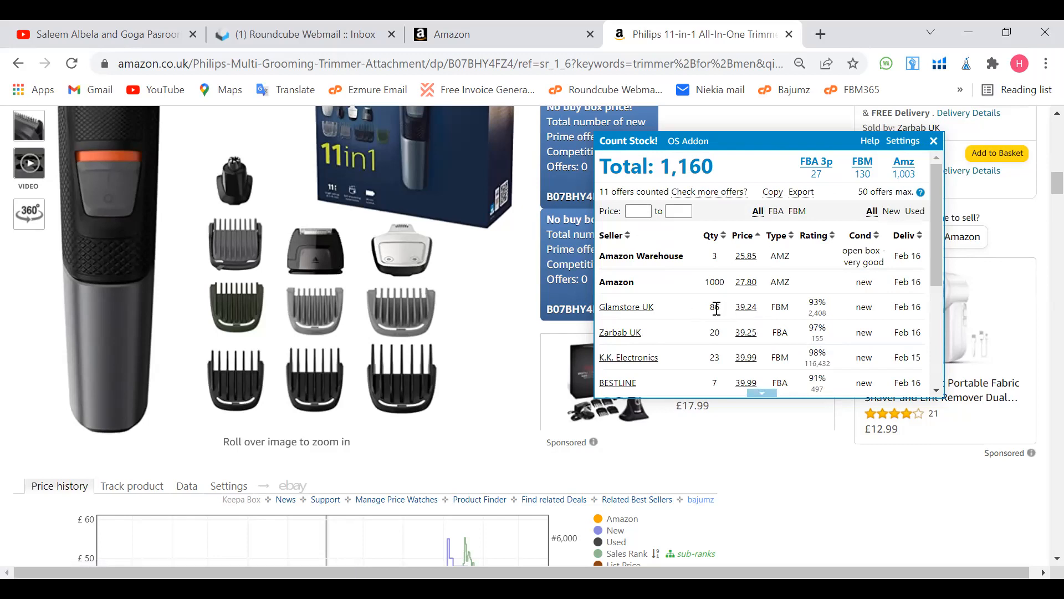
# Step: Open the Glamstore UK seller profile from the stock count and review its business information and customer feedback
pyautogui.click(637, 312)
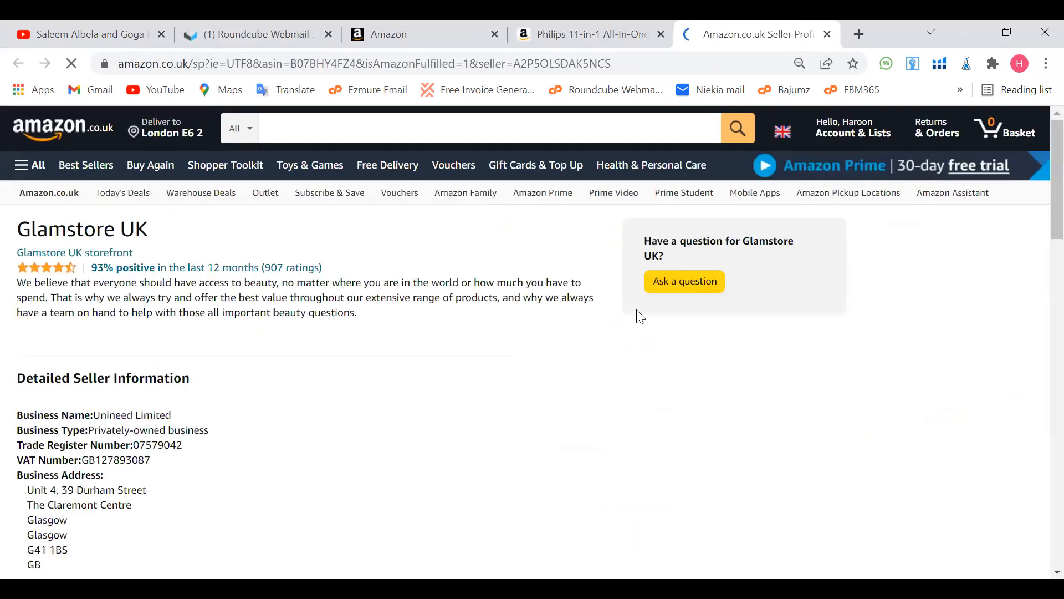
pyautogui.scroll(-3, 565, 392)
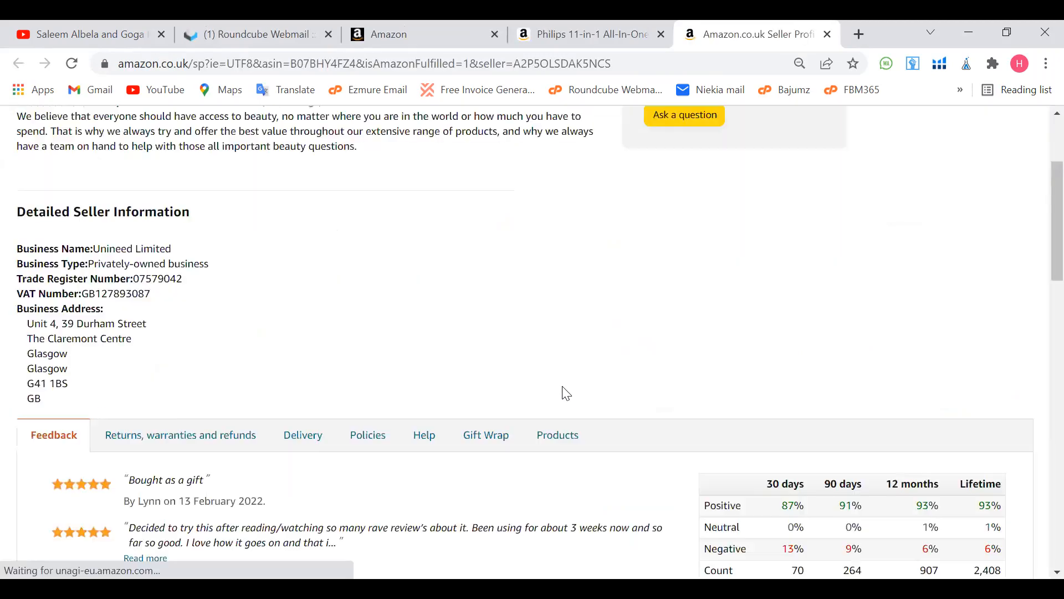
pyautogui.scroll(-7, 564, 389)
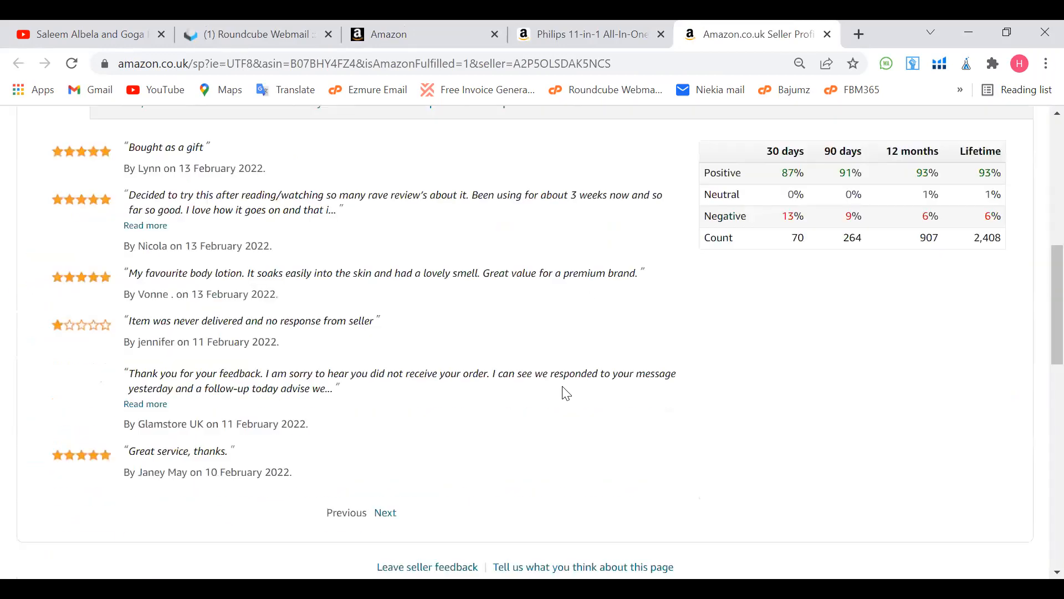
pyautogui.scroll(3, 566, 394)
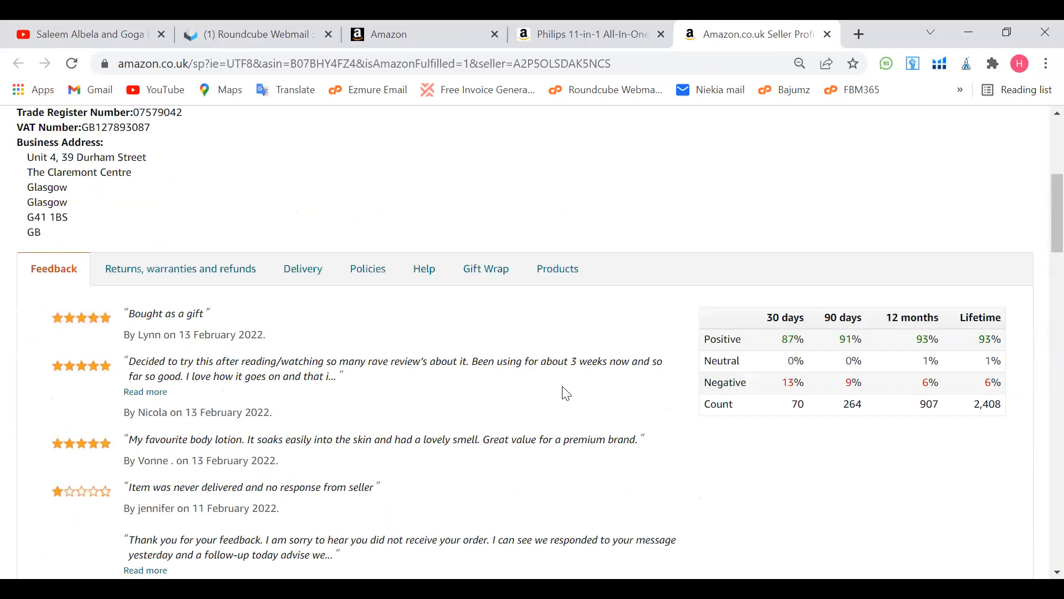
pyautogui.scroll(3, 566, 393)
pyautogui.scroll(-3, 564, 392)
# Step: Open the Glamstore UK product range and browse the first page of items down to the page navigation
pyautogui.click(571, 272)
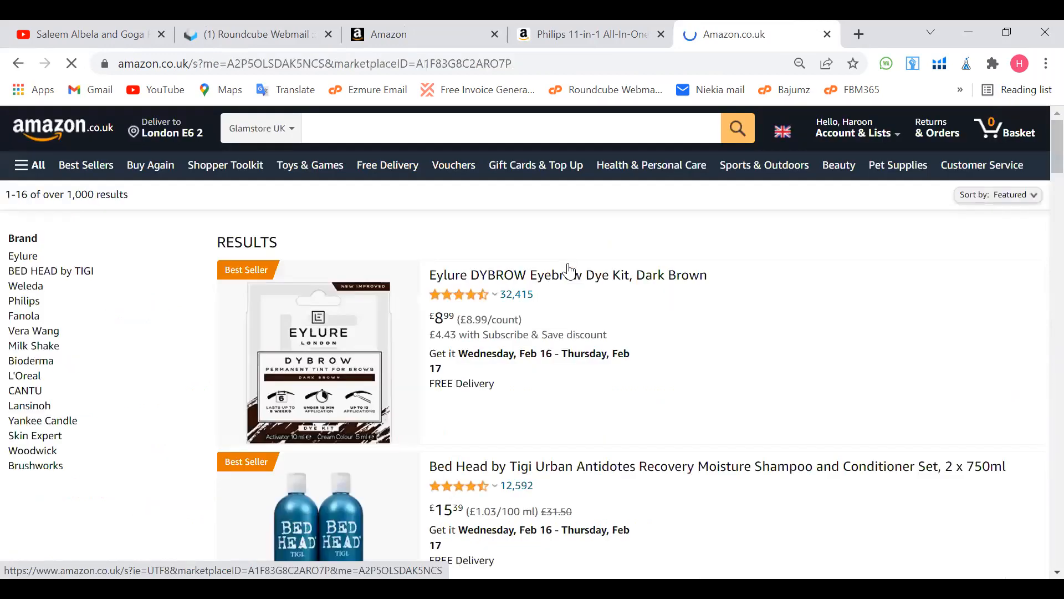
pyautogui.scroll(-20, 569, 271)
pyautogui.scroll(-15, 571, 271)
pyautogui.scroll(-15, 569, 272)
pyautogui.scroll(-4, 569, 272)
pyautogui.scroll(6, 565, 271)
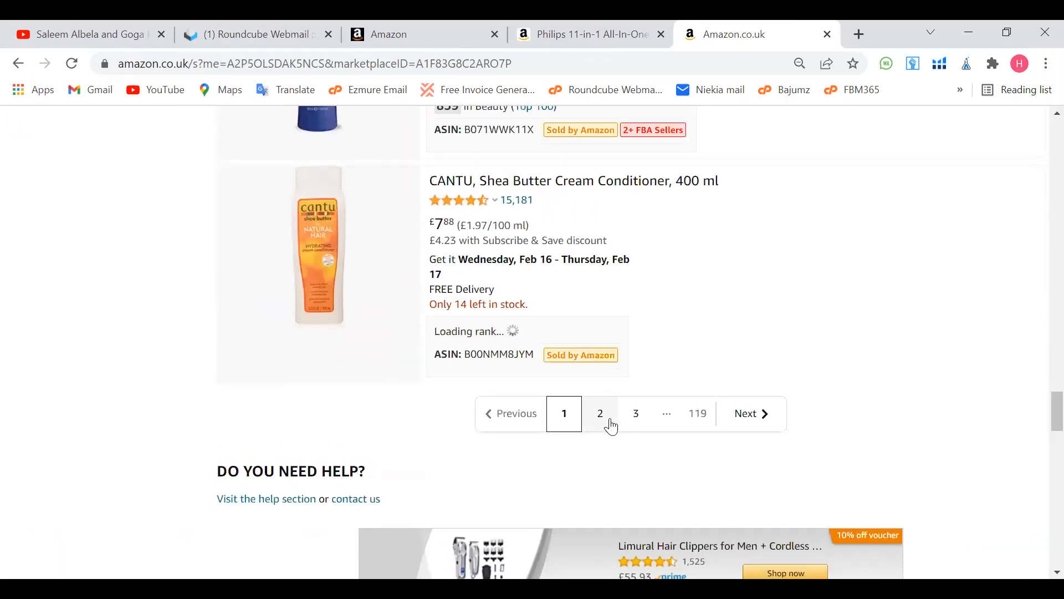
# Step: Go to page 2 of the Glamstore UK products and browse the items with their sales ranks and seller tags
pyautogui.click(611, 425)
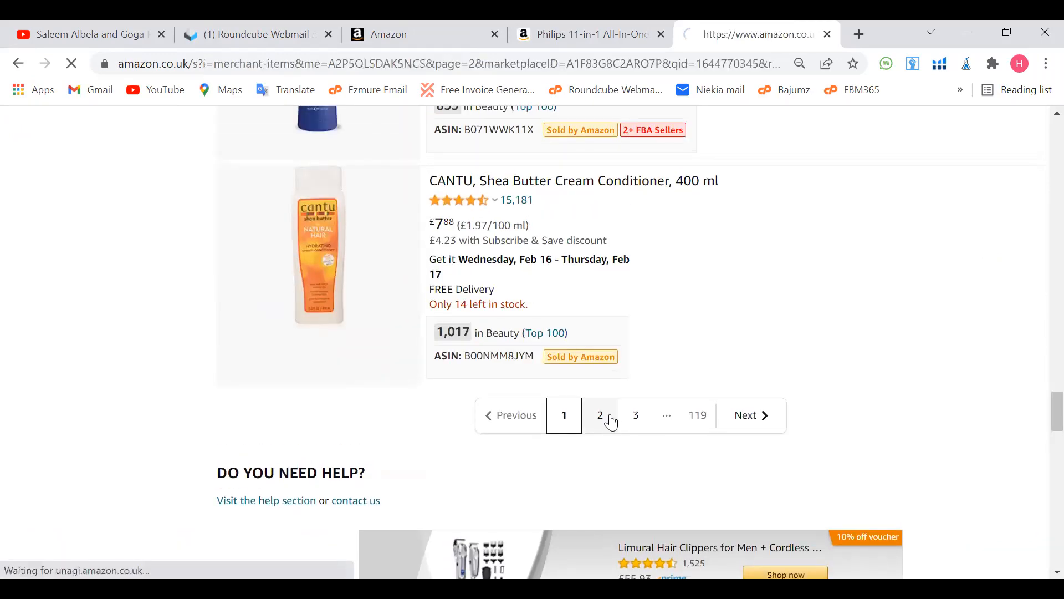
pyautogui.scroll(-8, 703, 353)
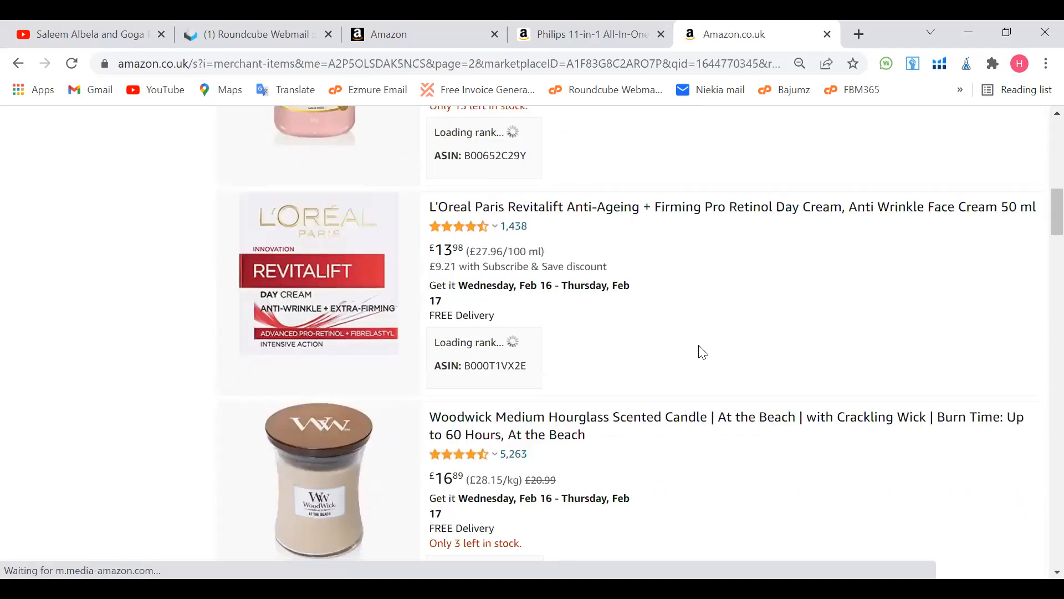
pyautogui.scroll(-7, 701, 352)
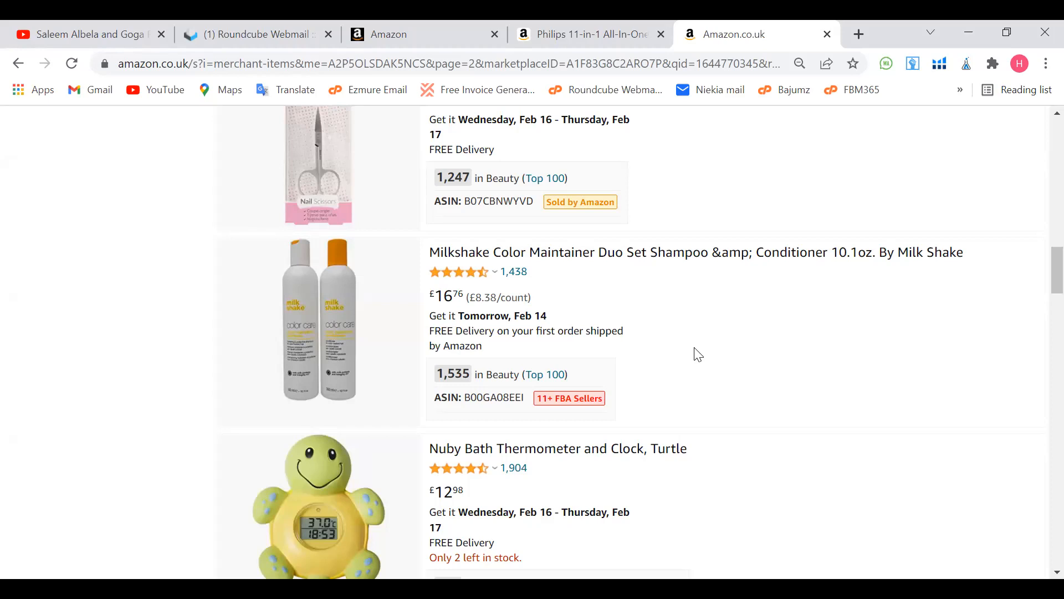
pyautogui.press('alt')
pyautogui.hotkey('alt', 'Tab')
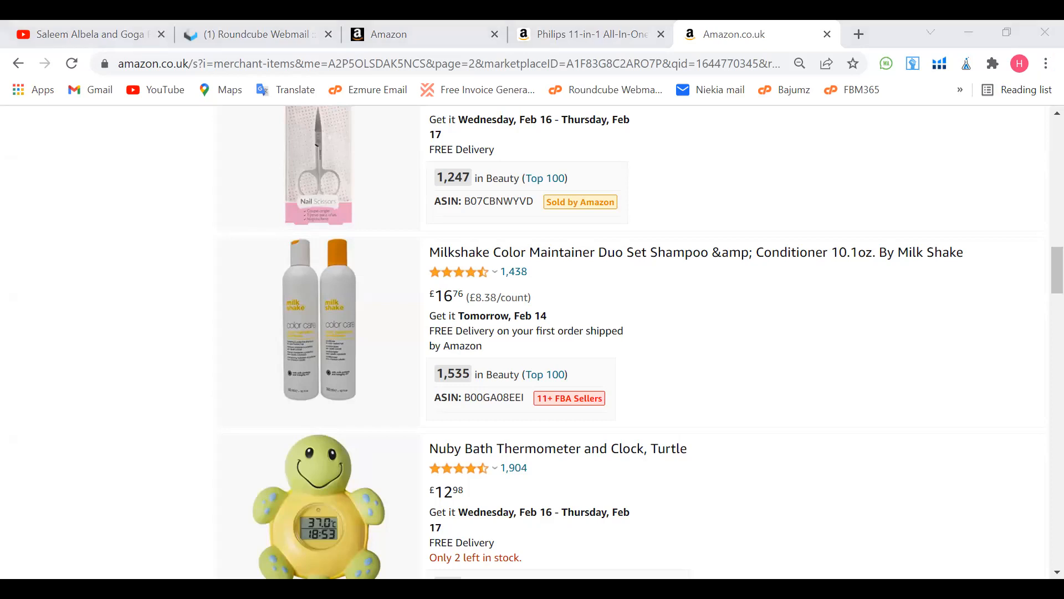